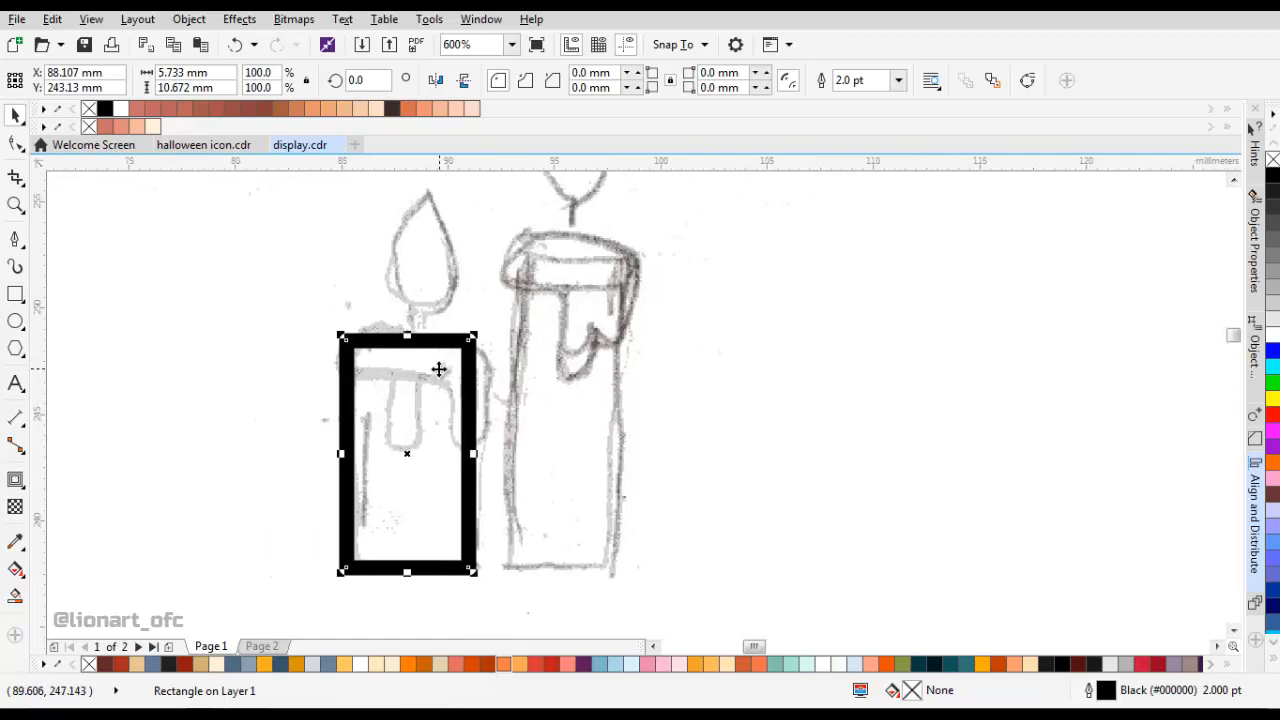
Draw a rectangle about 6.9 by 2.6 mm across the top of the left candle body as its wax cap.
{"action": "scroll", "coordinate": [336, 334], "scroll_direction": "up", "scroll_amount": 1}
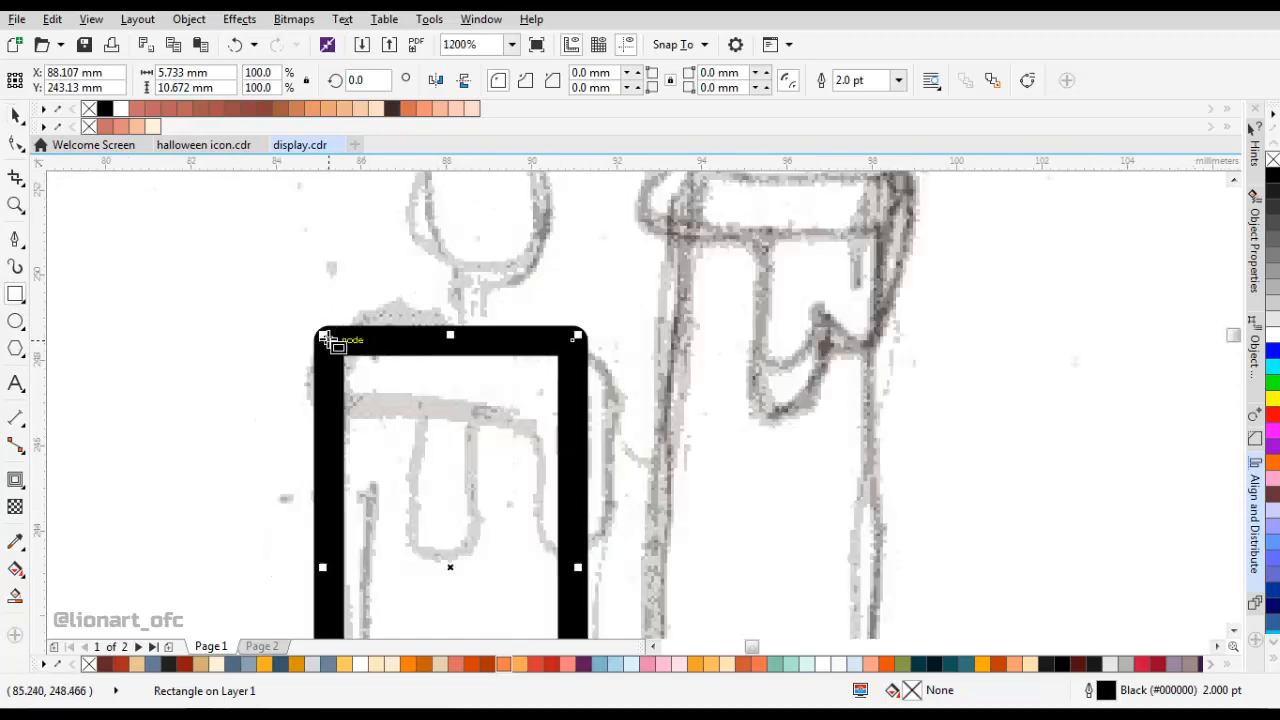
{"action": "mouse_move", "coordinate": [304, 312]}
{"action": "left_mouse_down"}
{"action": "mouse_move", "coordinate": [463, 391]}
{"action": "mouse_move", "coordinate": [597, 422]}
{"action": "left_mouse_up"}
{"action": "key", "text": "space"}
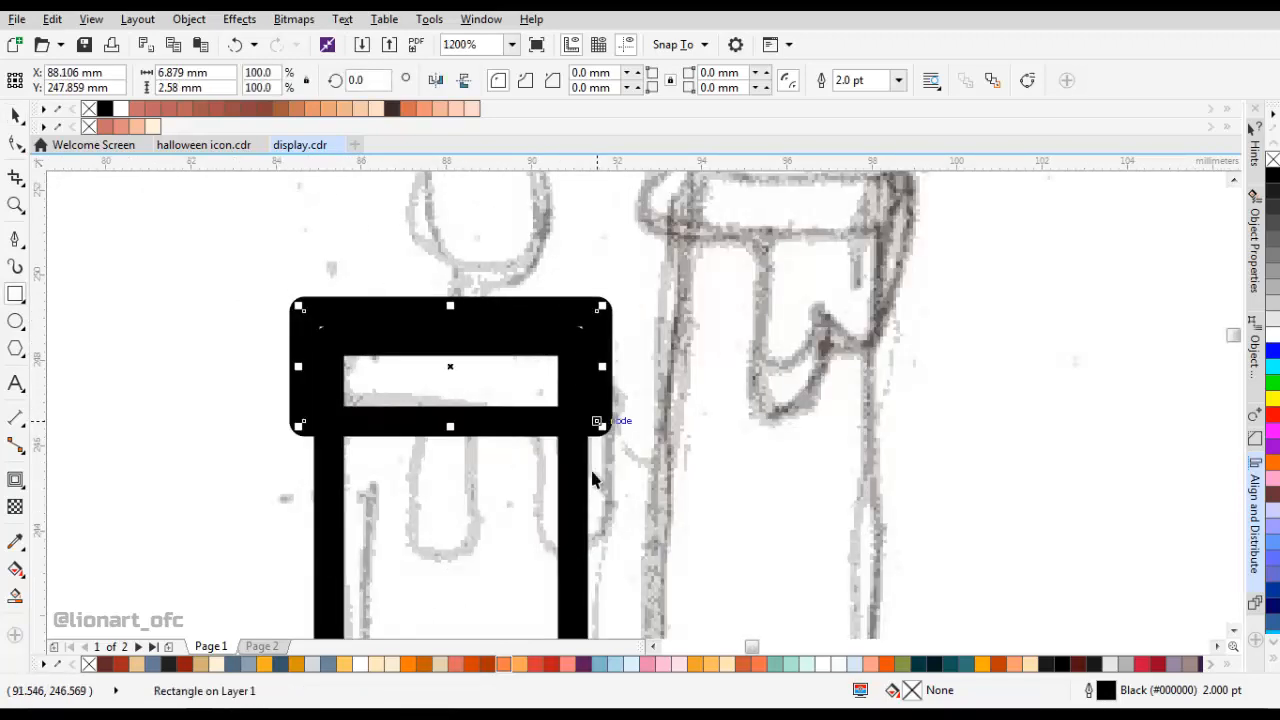
Center the wax cap rectangle horizontally on the left candle body.
{"action": "left_click", "coordinate": [572, 469], "text": "shift"}
{"action": "scroll", "coordinate": [540, 469], "scroll_direction": "down", "scroll_amount": 1}
{"action": "left_click", "coordinate": [1254, 515]}
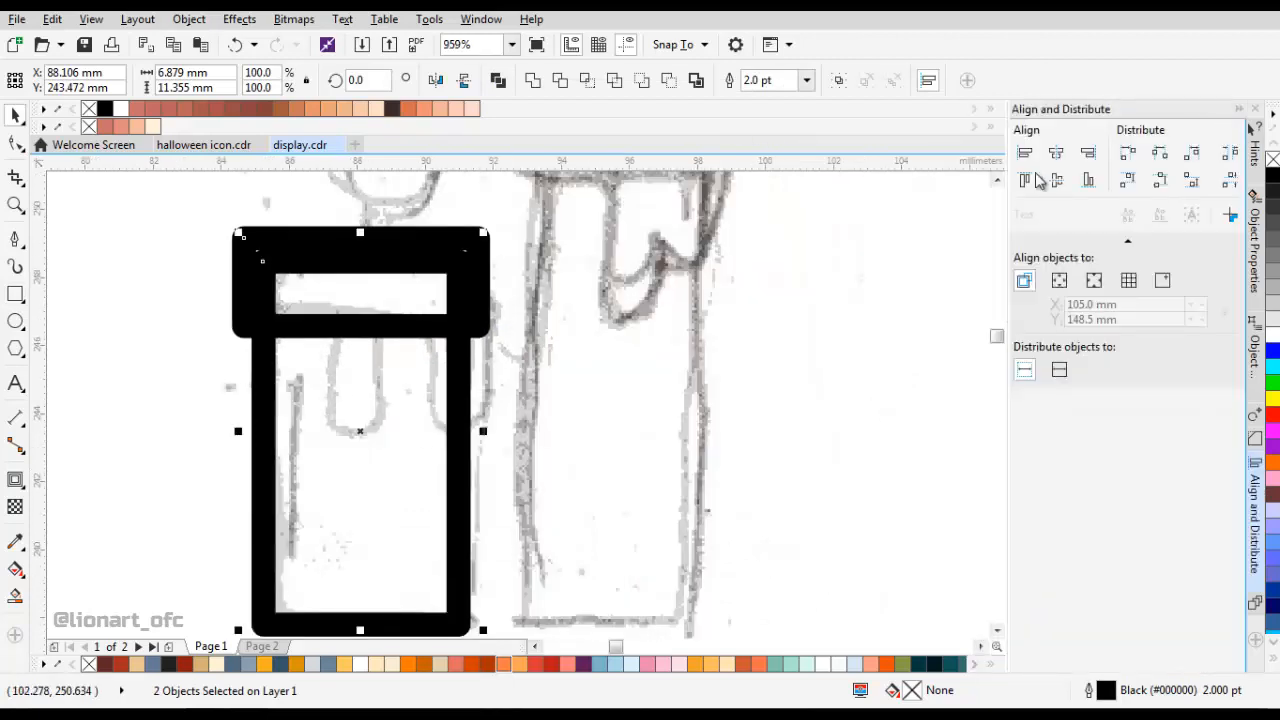
{"action": "left_click_drag", "start_coordinate": [506, 299], "coordinate": [588, 290]}
{"action": "left_click", "coordinate": [583, 295]}
Draw two wax-drip rectangles, about 1.5 by 5.5 mm at the cap's right edge and 1.5 by 4.6 mm near its middle, and save.
{"action": "key", "text": "F6"}
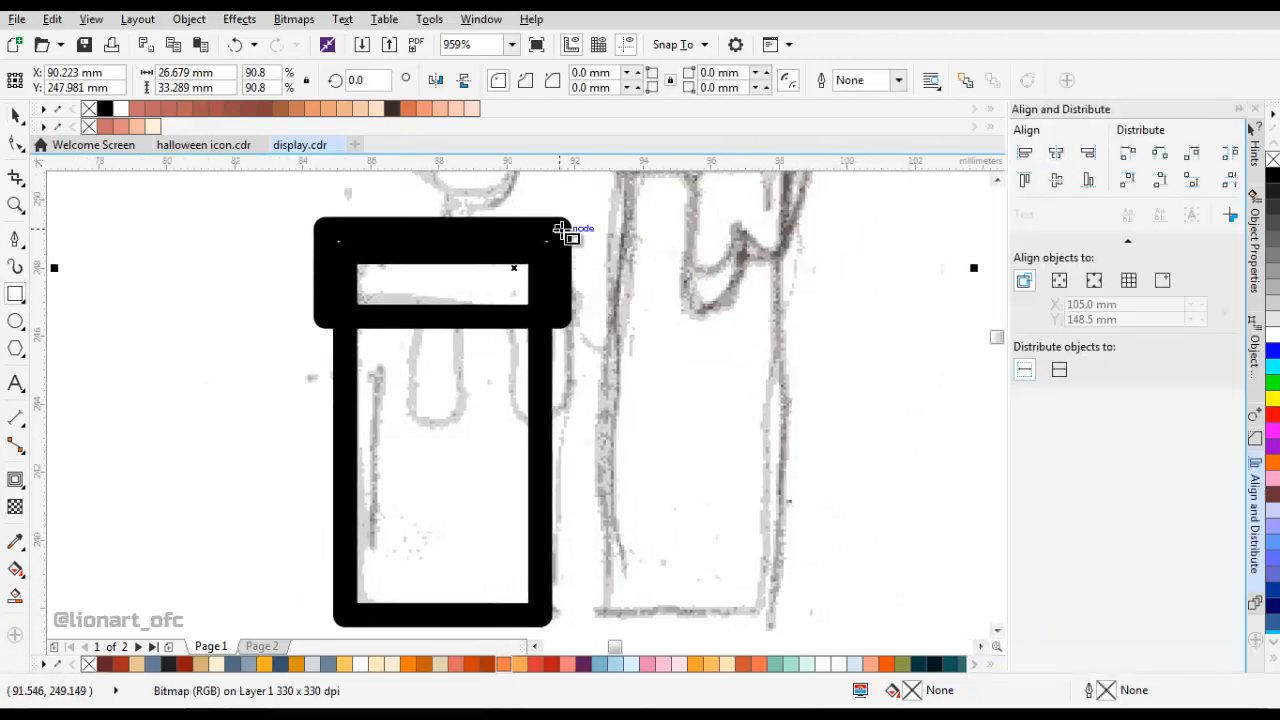
{"action": "left_click_drag", "start_coordinate": [559, 228], "coordinate": [507, 283]}
{"action": "scroll", "coordinate": [491, 420], "scroll_direction": "left", "scroll_amount": 2}
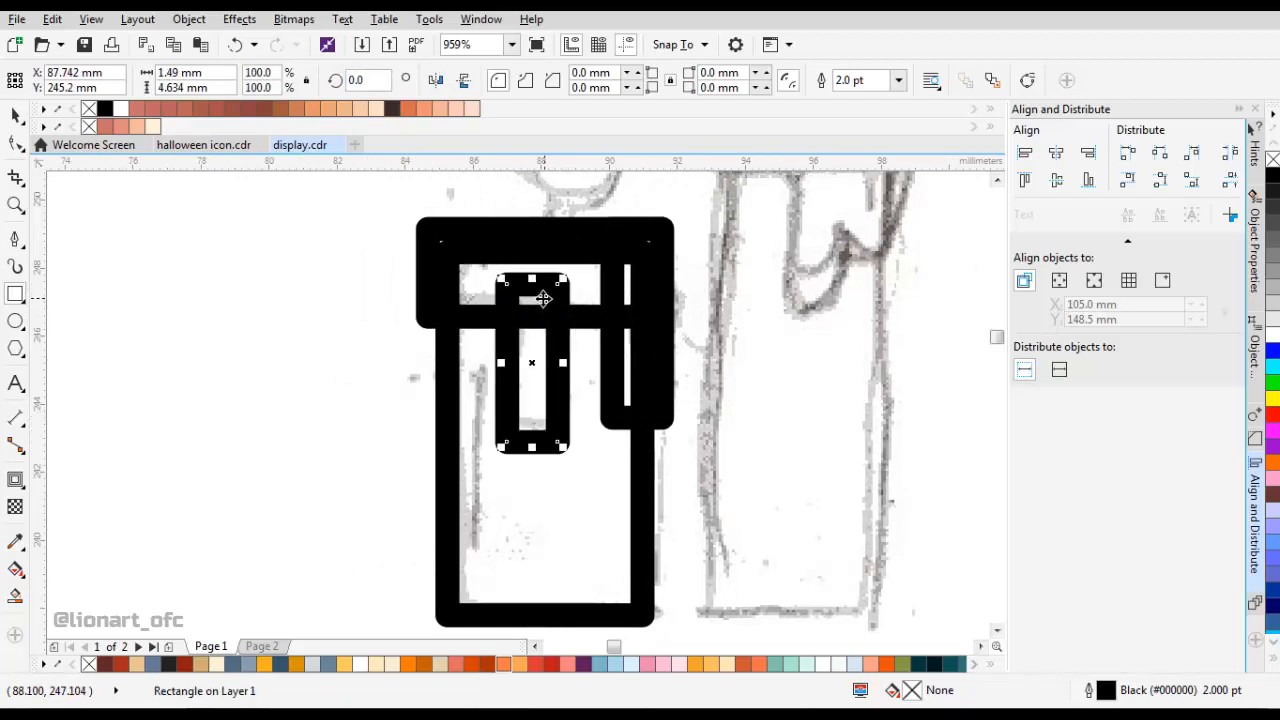
{"action": "key", "text": "ctrl+s"}
Round the corners of both drip rectangles fully, to about 0.745 mm on the middle one and 0.73 mm on the right one.
{"action": "left_click_drag", "start_coordinate": [562, 393], "coordinate": [493, 470]}
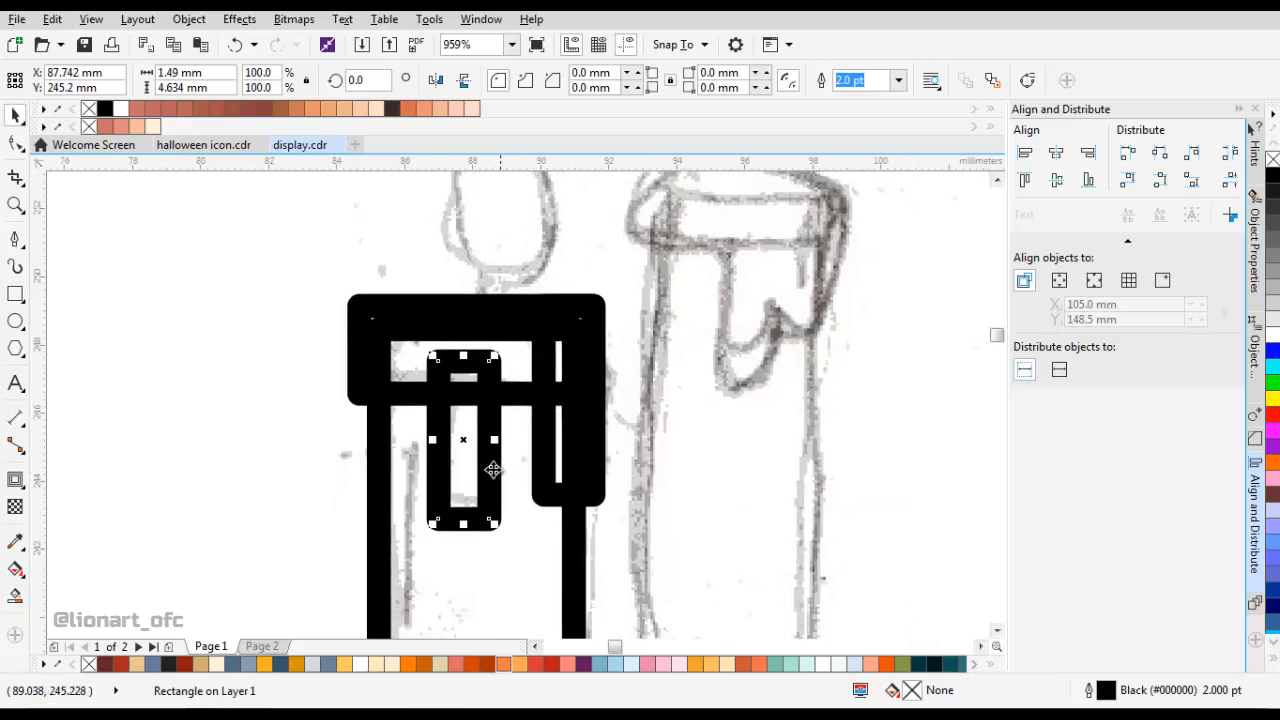
{"action": "left_click", "coordinate": [17, 146]}
{"action": "left_click_drag", "start_coordinate": [433, 523], "coordinate": [474, 475]}
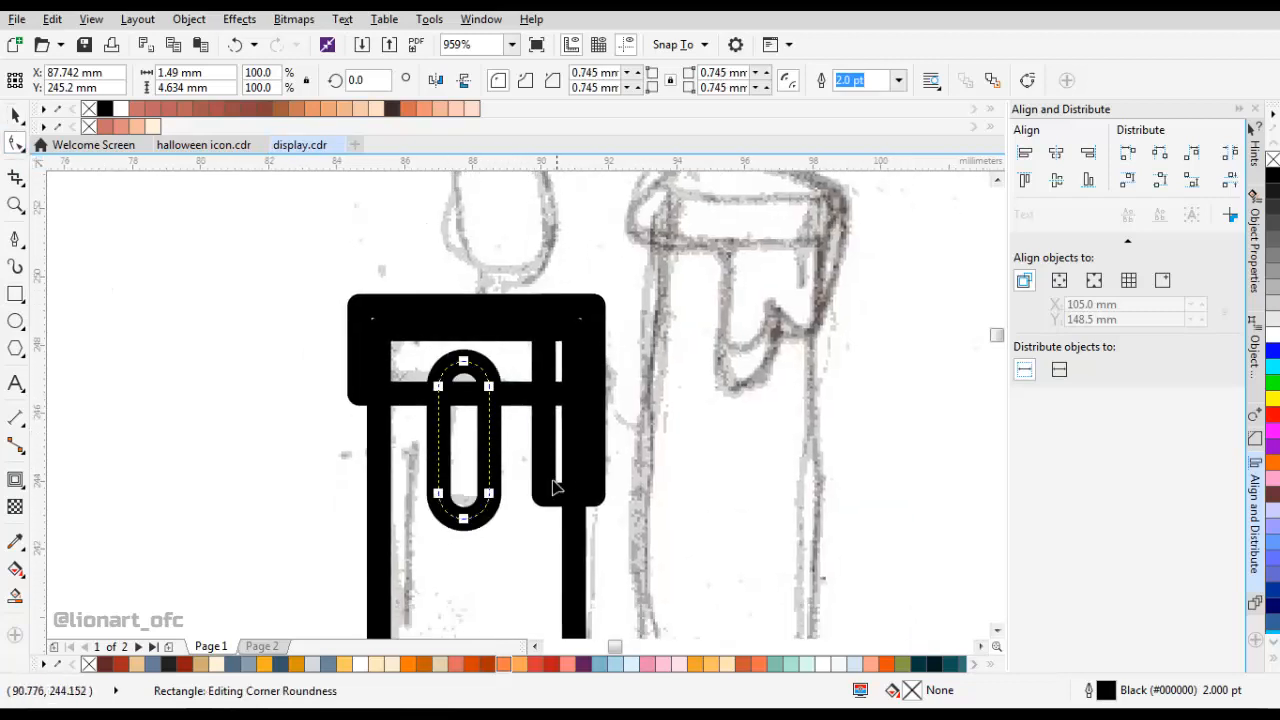
{"action": "left_click", "coordinate": [555, 489]}
{"action": "left_click_drag", "start_coordinate": [544, 497], "coordinate": [573, 452]}
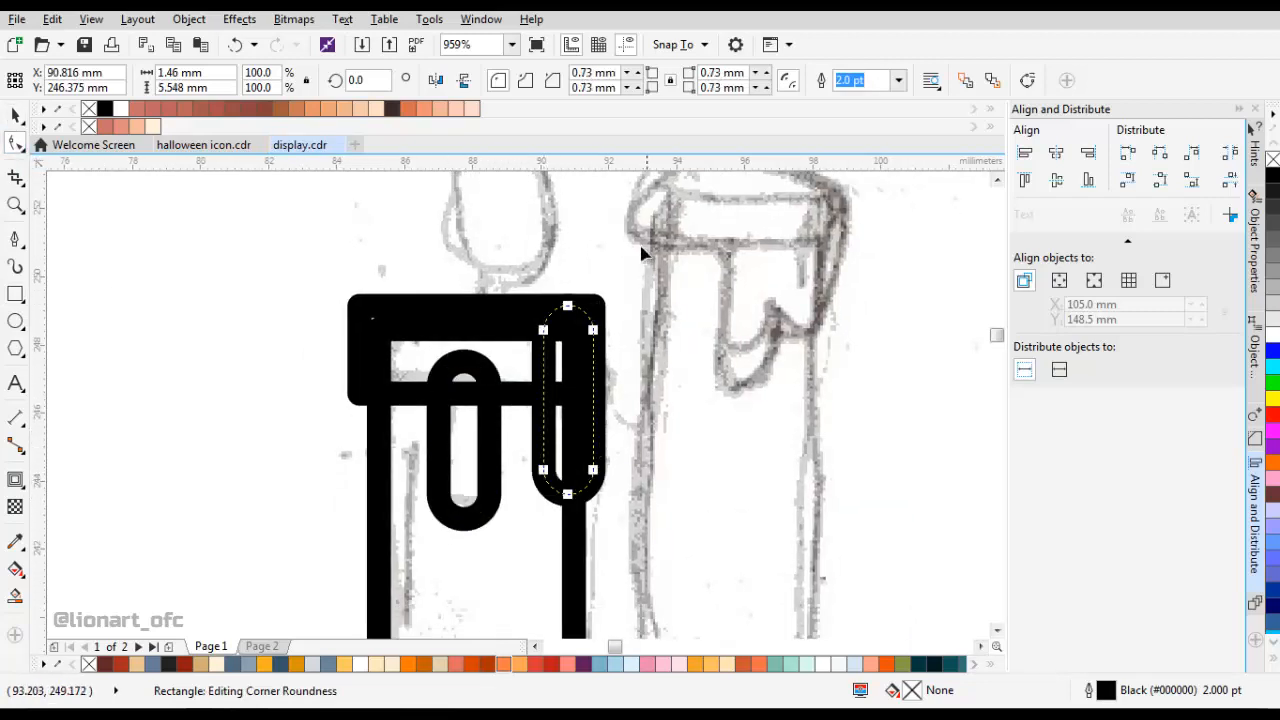
Round the corners of the wax cap rectangle to about 0.68 mm.
{"action": "left_click", "coordinate": [517, 310]}
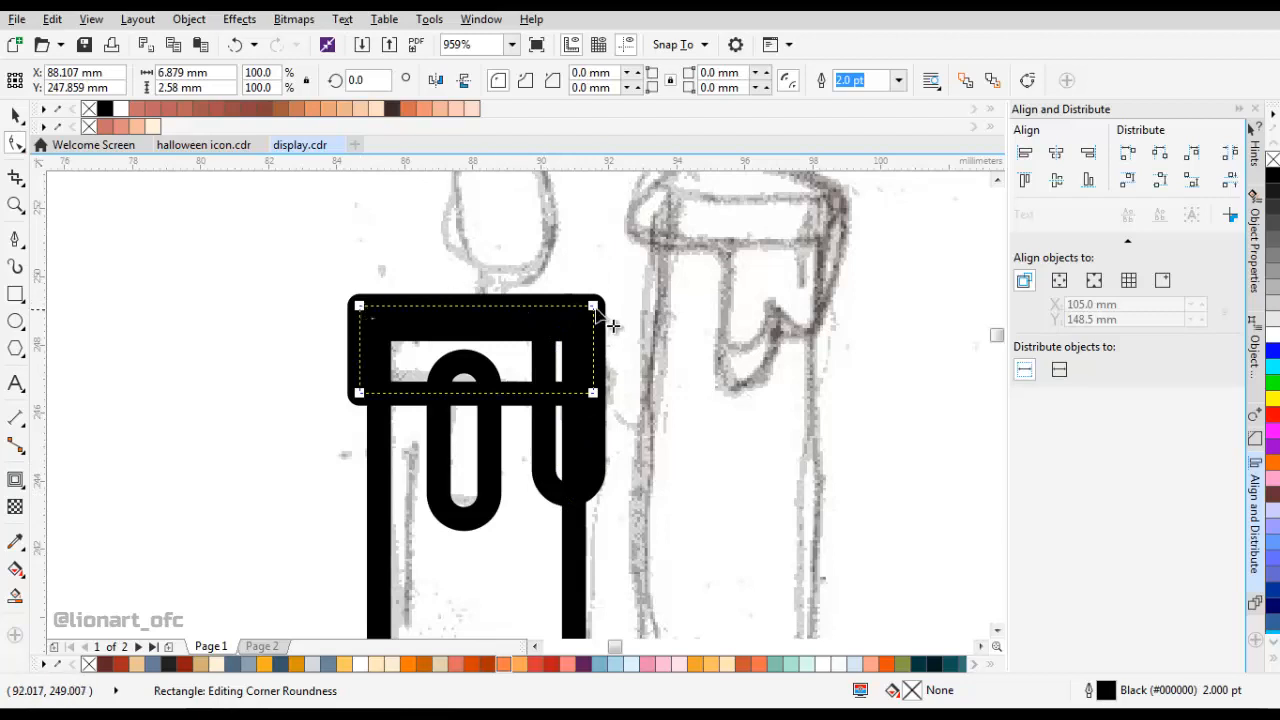
{"action": "left_click_drag", "start_coordinate": [594, 307], "coordinate": [572, 328]}
{"action": "scroll", "coordinate": [572, 381], "scroll_direction": "down", "scroll_amount": 1}
{"action": "scroll", "coordinate": [548, 421], "scroll_direction": "up", "scroll_amount": 1}
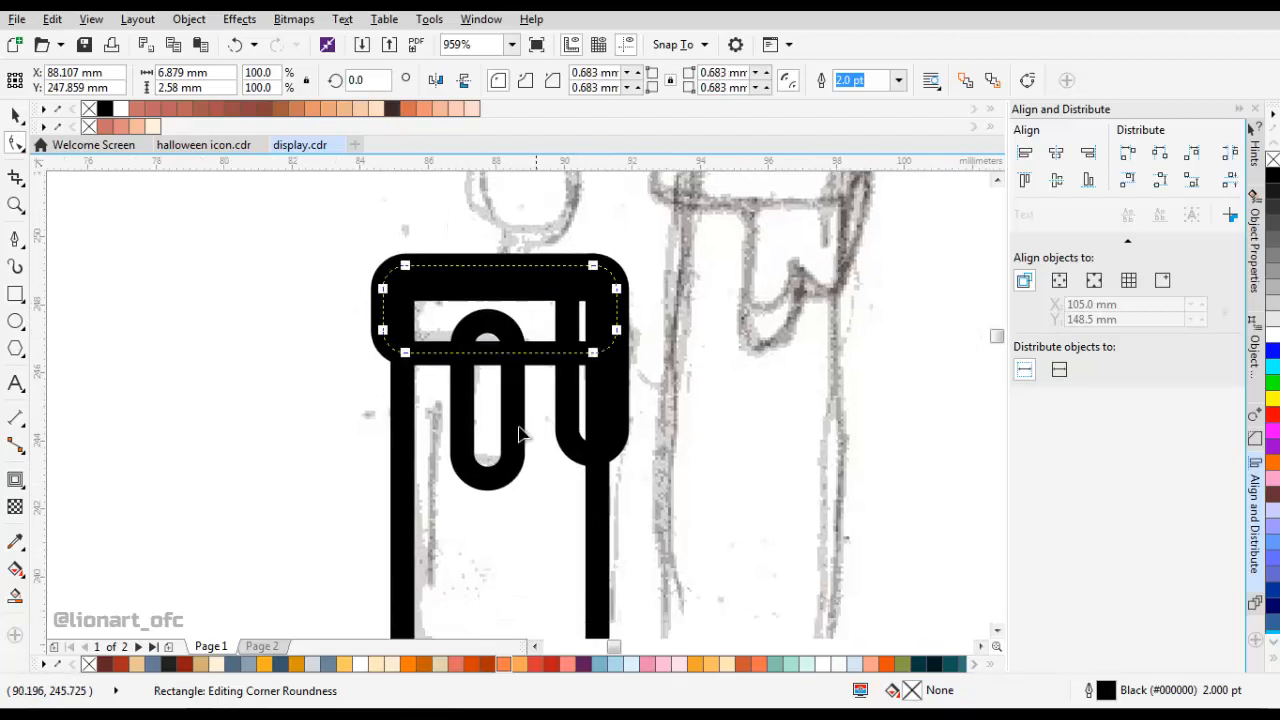
Weld the wax cap and the two rounded drips into a single shape.
{"action": "key", "text": "space"}
{"action": "left_click", "coordinate": [518, 434]}
{"action": "left_click", "coordinate": [615, 405], "text": "shift"}
{"action": "left_click", "coordinate": [530, 328], "text": "shift"}
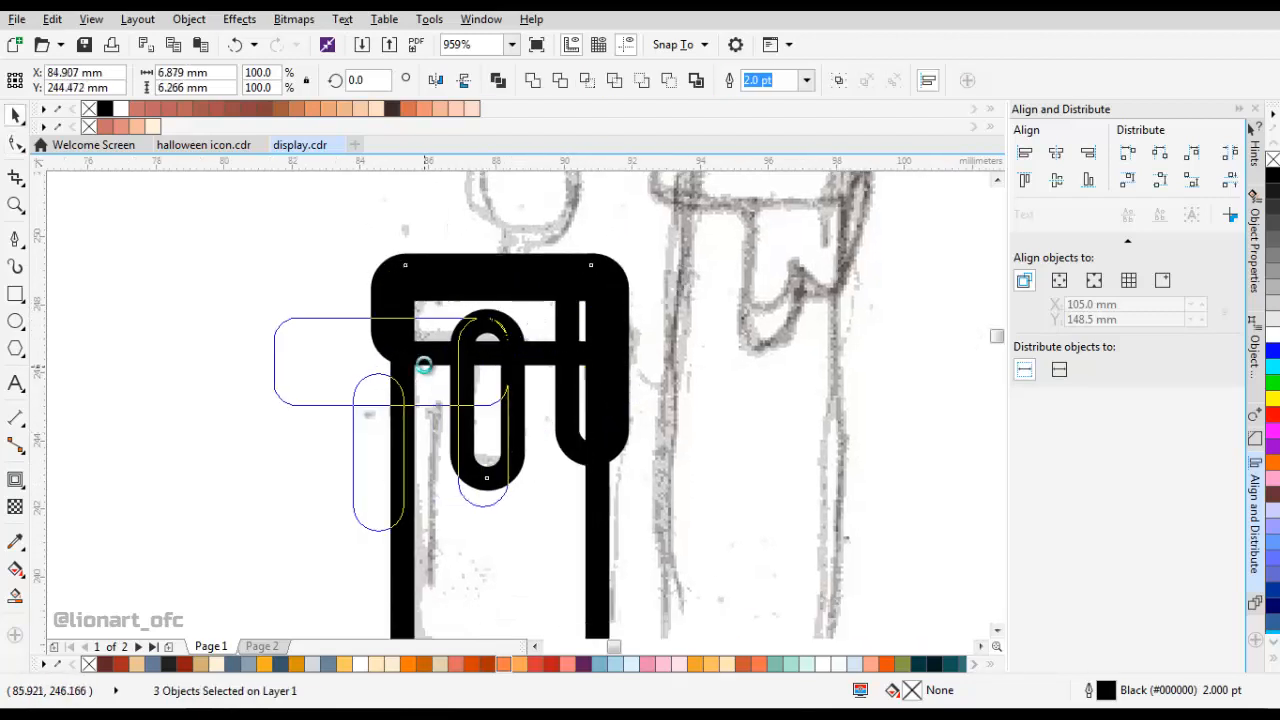
{"action": "left_click", "coordinate": [532, 80]}
Fillet the three inner corners between the cap and the drips with a 0.7 mm radius.
{"action": "key", "text": "space"}
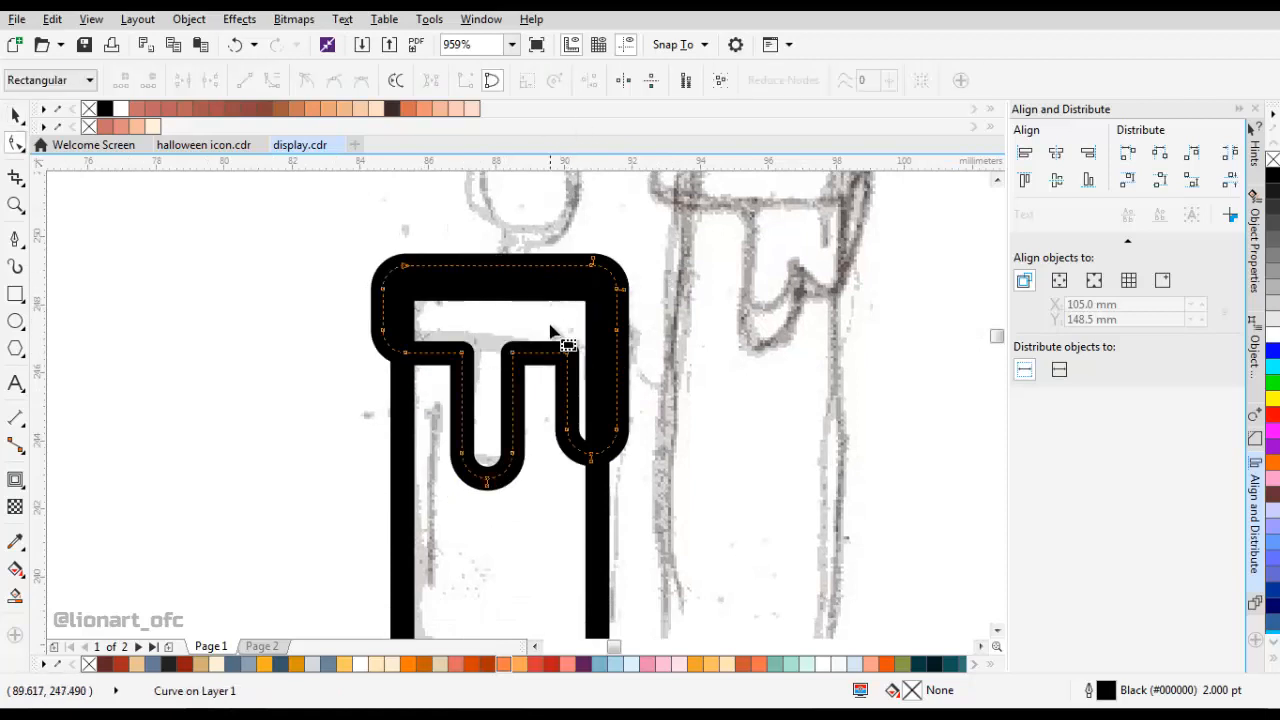
{"action": "scroll", "coordinate": [505, 347], "scroll_direction": "up", "scroll_amount": 2}
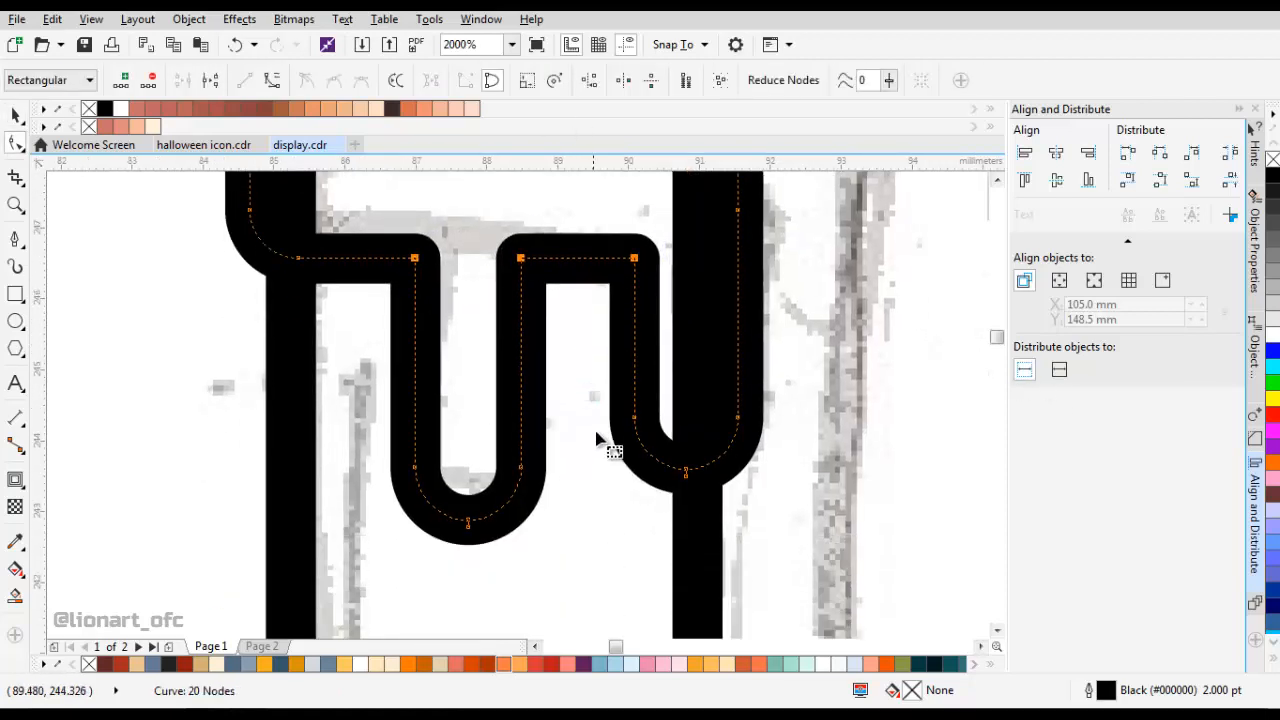
{"action": "left_click", "coordinate": [1255, 437]}
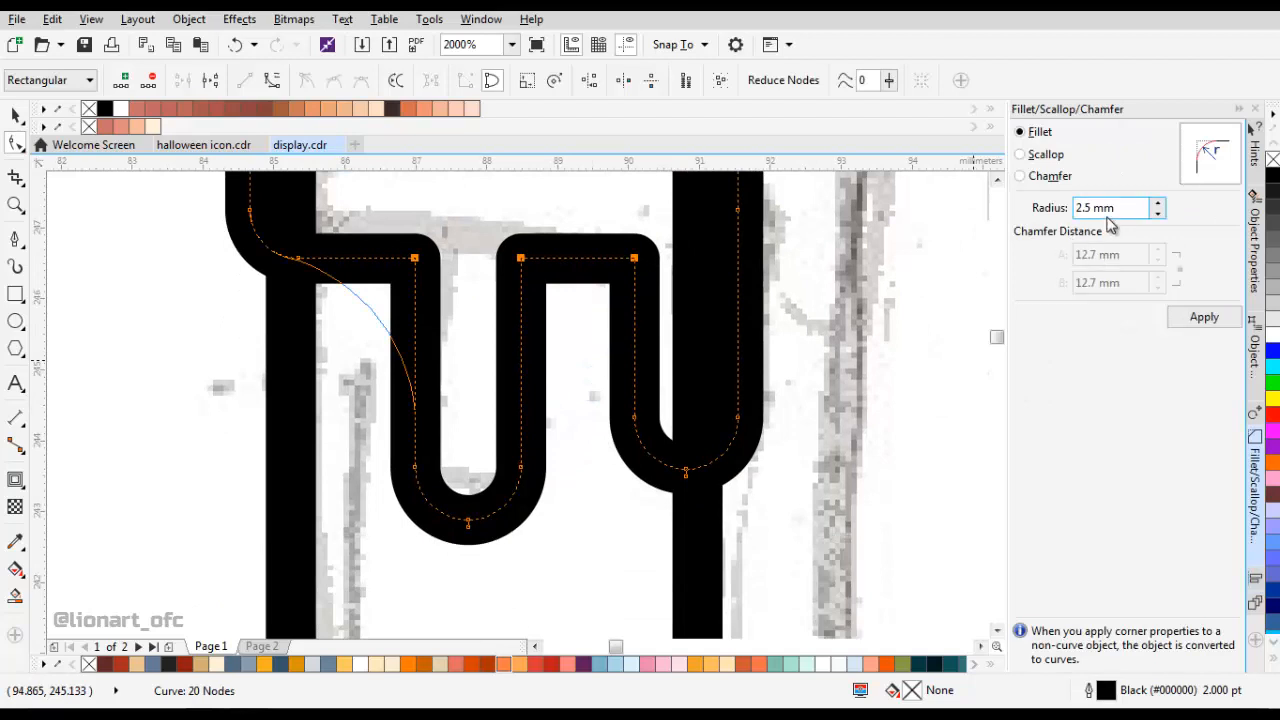
{"action": "scroll", "coordinate": [1114, 233], "scroll_direction": "down", "scroll_amount": 1}
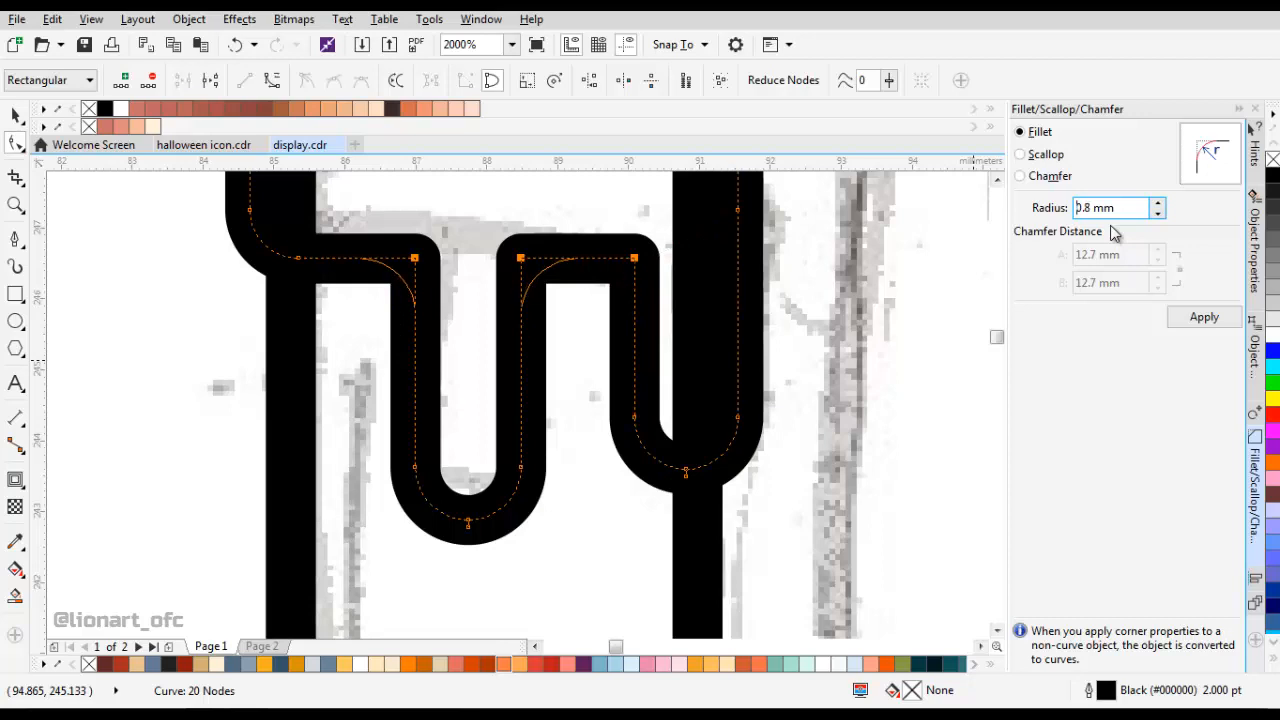
{"action": "key", "text": "Return"}
{"action": "scroll", "coordinate": [519, 441], "scroll_direction": "down", "scroll_amount": 2}
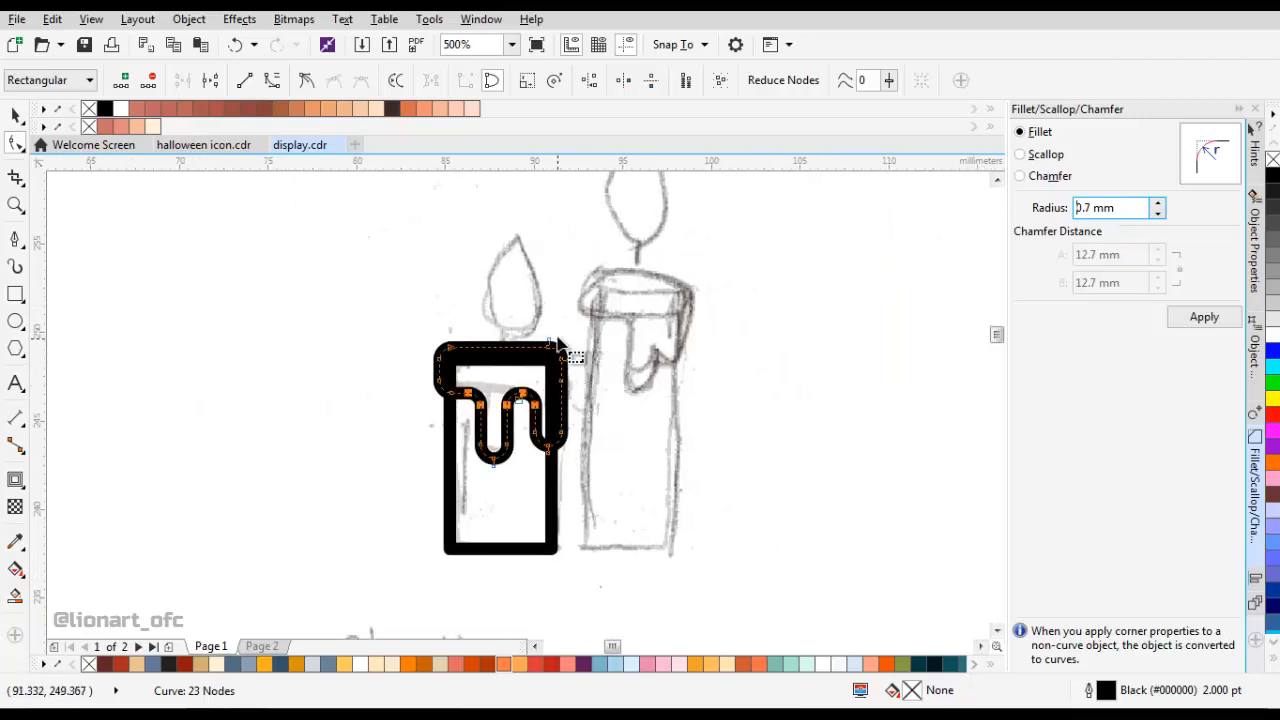
Delete the redundant duplicate nodes at the welded wax shape's upper-right corner and drip tips, and save the document.
{"action": "scroll", "coordinate": [557, 345], "scroll_direction": "up", "scroll_amount": 2}
{"action": "key", "text": "Return"}
{"action": "scroll", "coordinate": [580, 430], "scroll_direction": "up", "scroll_amount": 1}
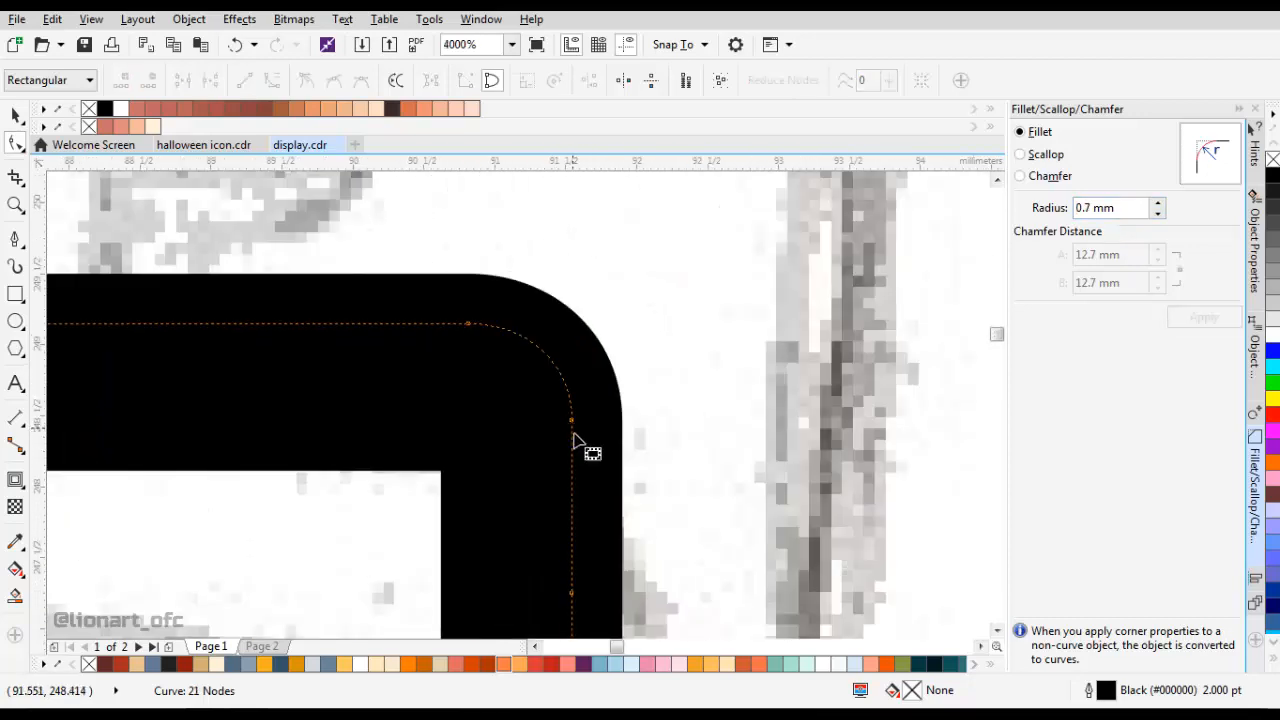
{"action": "scroll", "coordinate": [575, 440], "scroll_direction": "down", "scroll_amount": 2}
{"action": "scroll", "coordinate": [600, 409], "scroll_direction": "up", "scroll_amount": 2}
{"action": "left_click", "coordinate": [623, 362]}
{"action": "key", "text": "Return"}
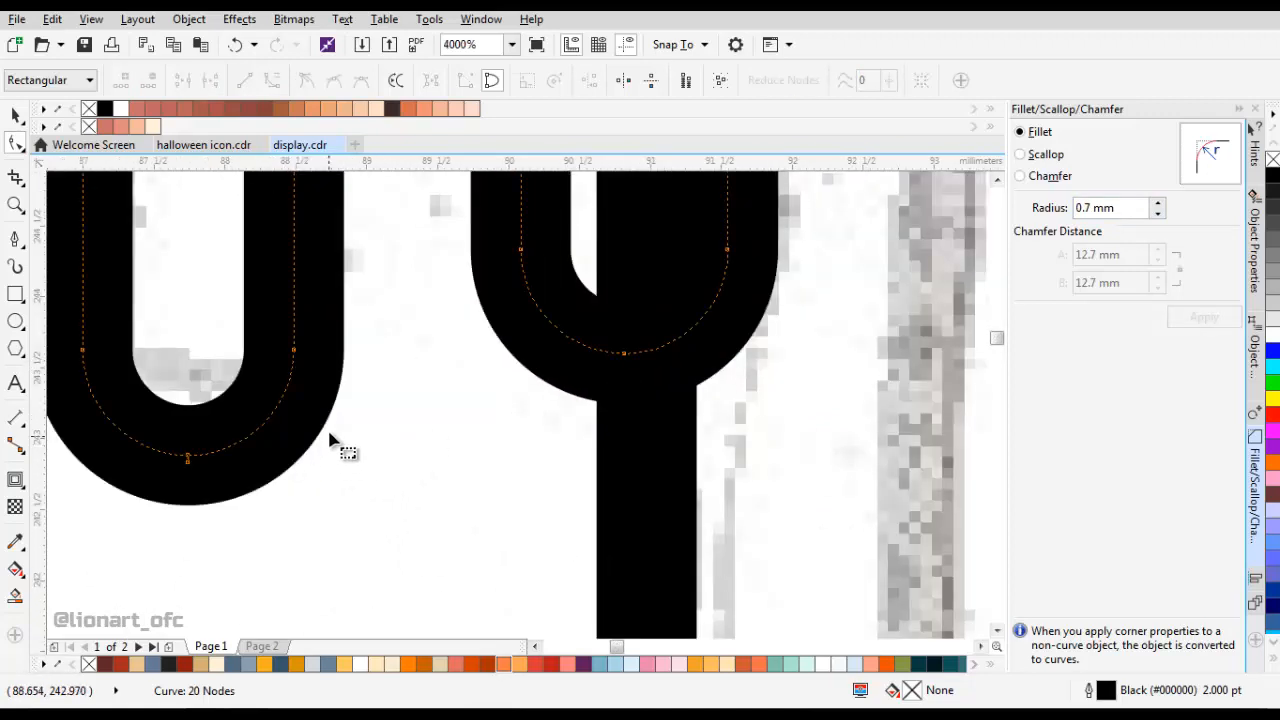
{"action": "left_click", "coordinate": [187, 463]}
{"action": "key", "text": "Return"}
{"action": "scroll", "coordinate": [494, 396], "scroll_direction": "down", "scroll_amount": 4}
{"action": "key", "text": "space"}
{"action": "left_click", "coordinate": [546, 363]}
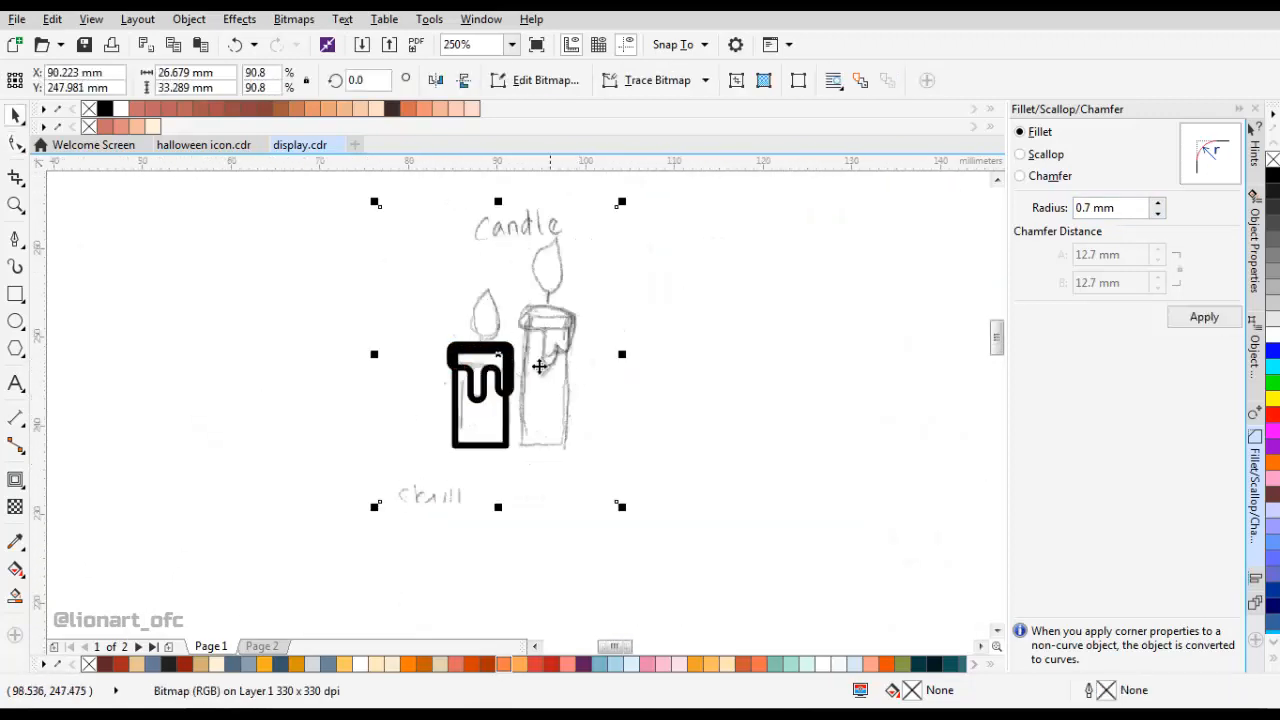
{"action": "scroll", "coordinate": [518, 364], "scroll_direction": "up", "scroll_amount": 1}
{"action": "key", "text": "ctrl+s"}
Draw an ellipse about 4.1 by 6.2 mm above the left candle for the flame and convert it to curves.
{"action": "left_click_drag", "start_coordinate": [469, 296], "coordinate": [472, 346]}
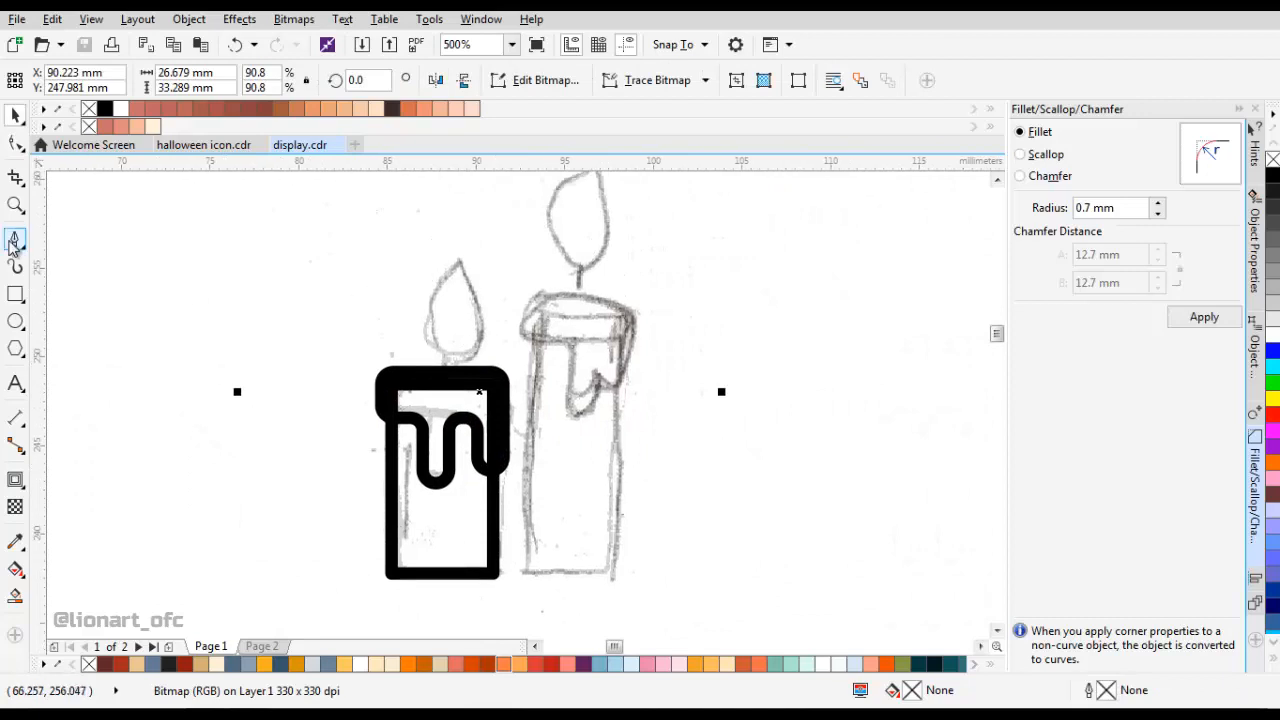
{"action": "left_click", "coordinate": [15, 320]}
{"action": "mouse_move", "coordinate": [413, 247]}
{"action": "left_mouse_down"}
{"action": "mouse_move", "coordinate": [490, 340]}
{"action": "mouse_move", "coordinate": [488, 362]}
{"action": "left_mouse_up"}
{"action": "scroll", "coordinate": [469, 288], "scroll_direction": "up", "scroll_amount": 1}
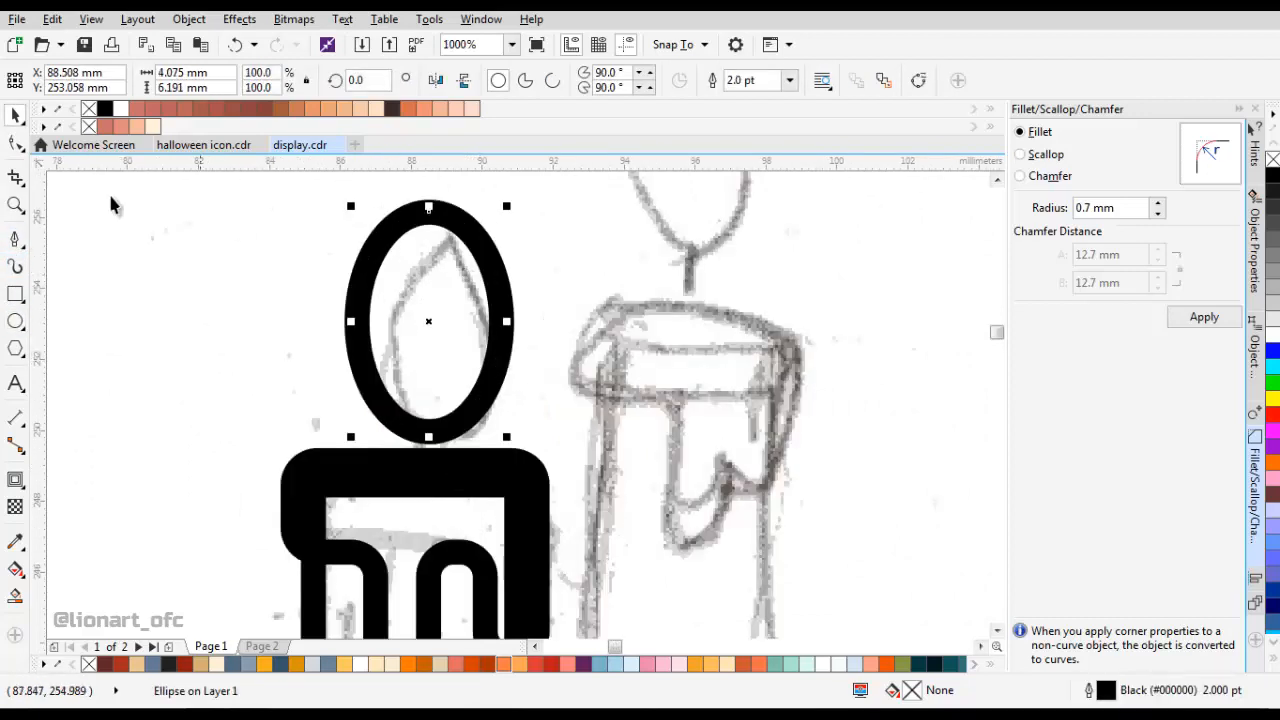
{"action": "left_click", "coordinate": [187, 19]}
{"action": "left_click", "coordinate": [257, 394]}
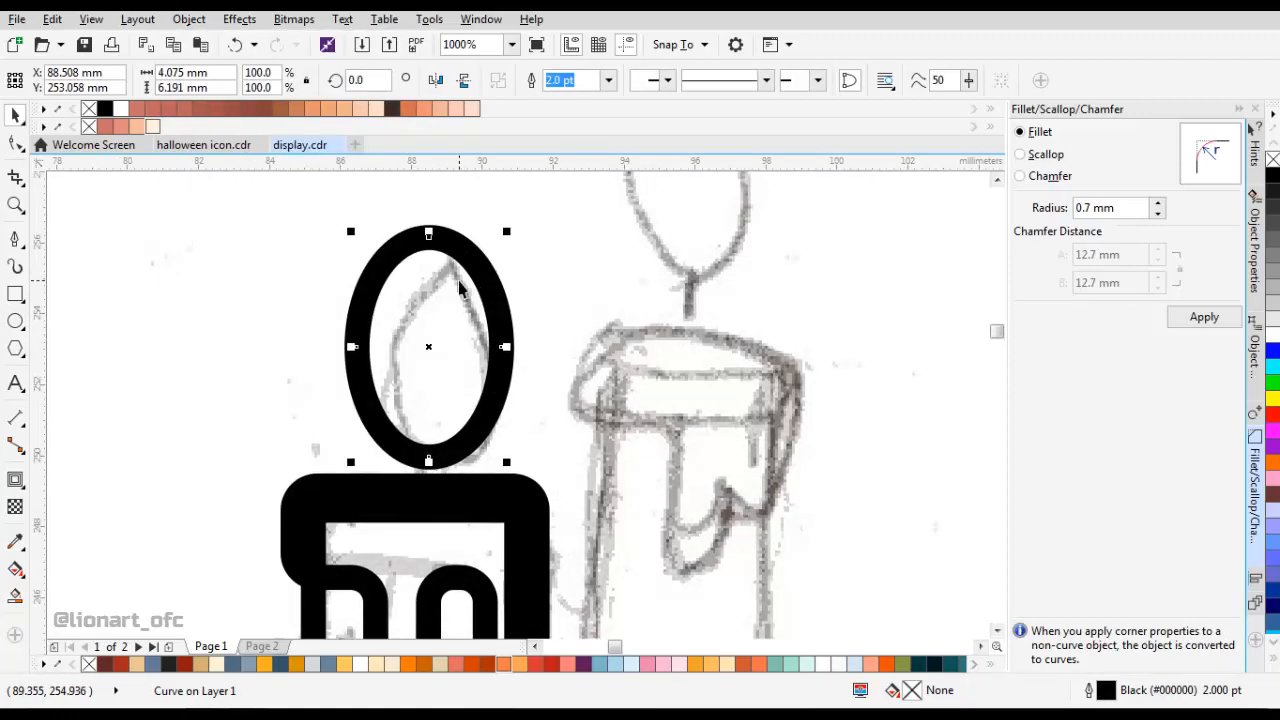
Delete the flame ellipse's two side nodes, keeping only its top and bottom nodes.
{"action": "key", "text": "F10"}
{"action": "left_click_drag", "start_coordinate": [501, 347], "coordinate": [501, 371]}
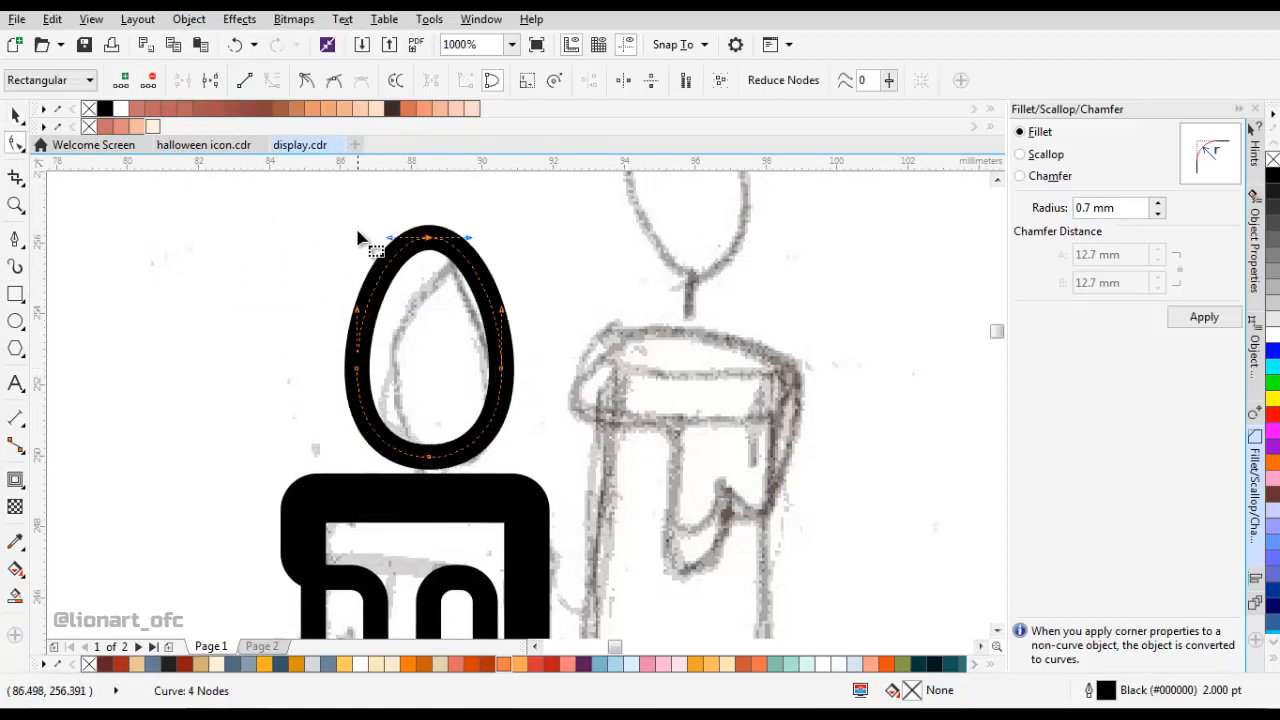
{"action": "left_click_drag", "start_coordinate": [291, 266], "coordinate": [606, 411]}
{"action": "key", "text": "Delete"}
Turn the flame's top node into a cusp and pull its two handles downward to form a pointed teardrop.
{"action": "left_click_drag", "start_coordinate": [629, 356], "coordinate": [280, 115]}
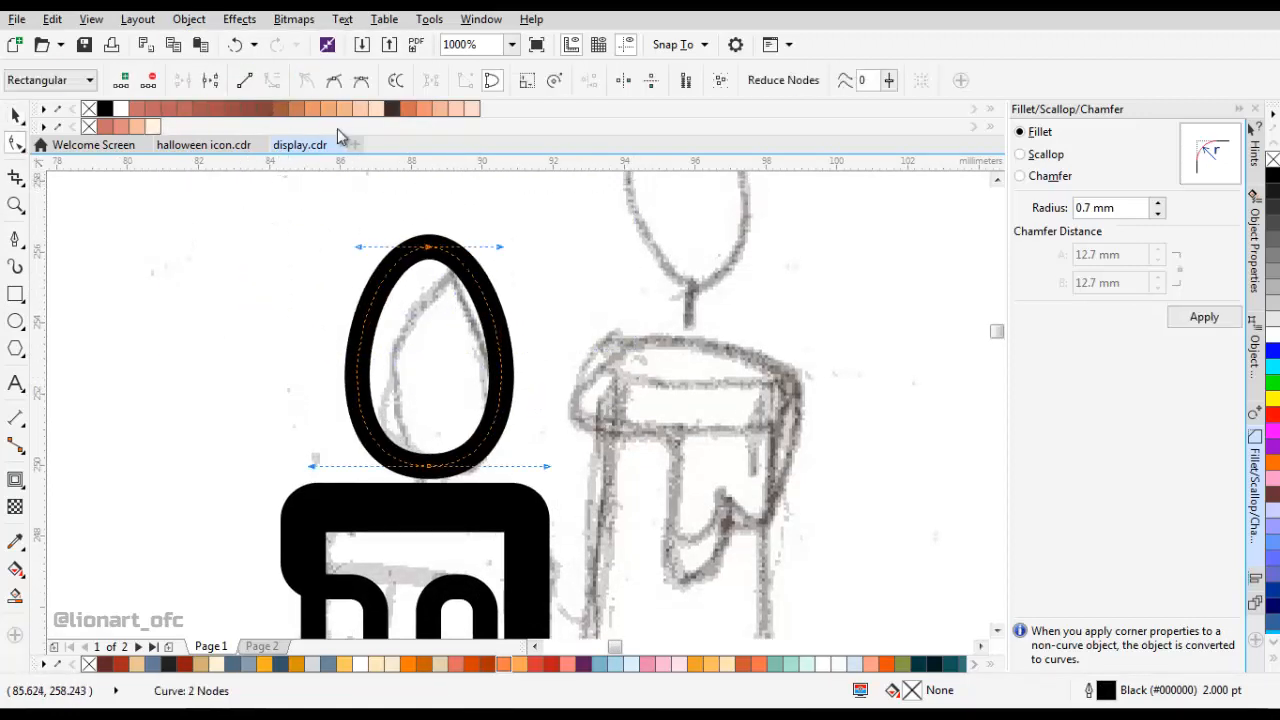
{"action": "left_click_drag", "start_coordinate": [356, 252], "coordinate": [375, 296]}
{"action": "left_click_drag", "start_coordinate": [504, 247], "coordinate": [452, 333]}
{"action": "left_click_drag", "start_coordinate": [545, 465], "coordinate": [541, 464]}
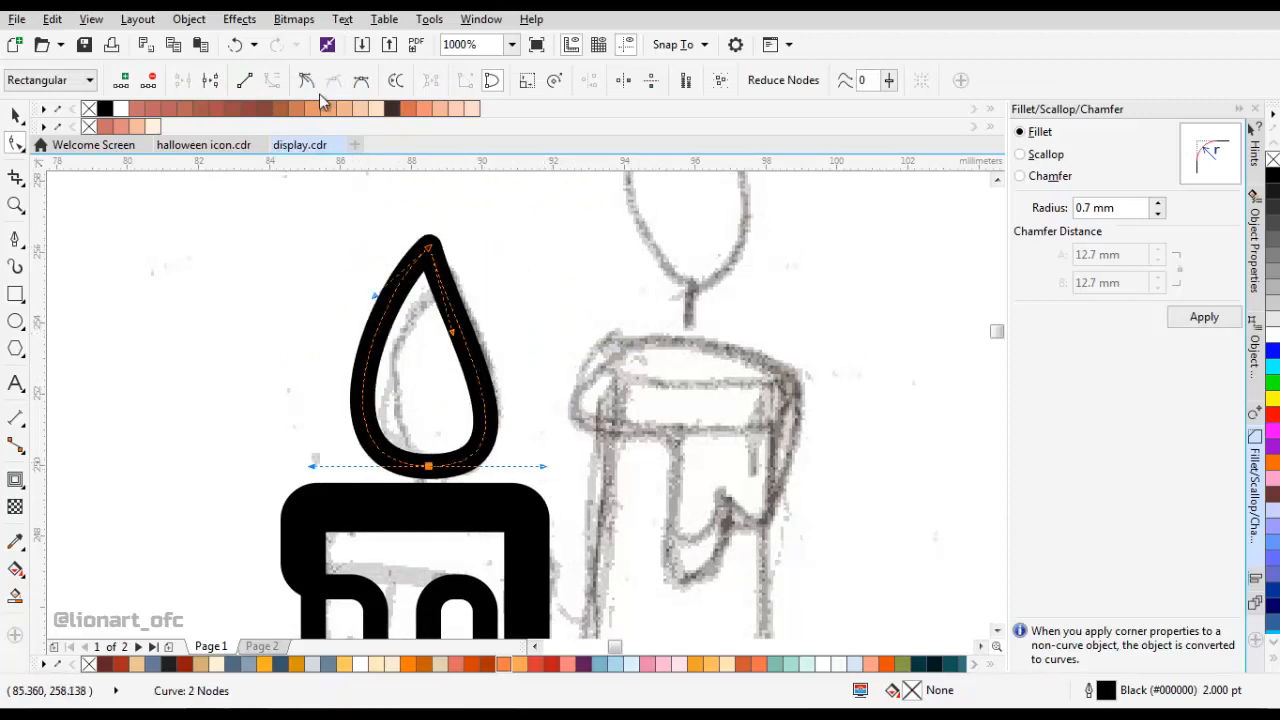
{"action": "key", "text": "space"}
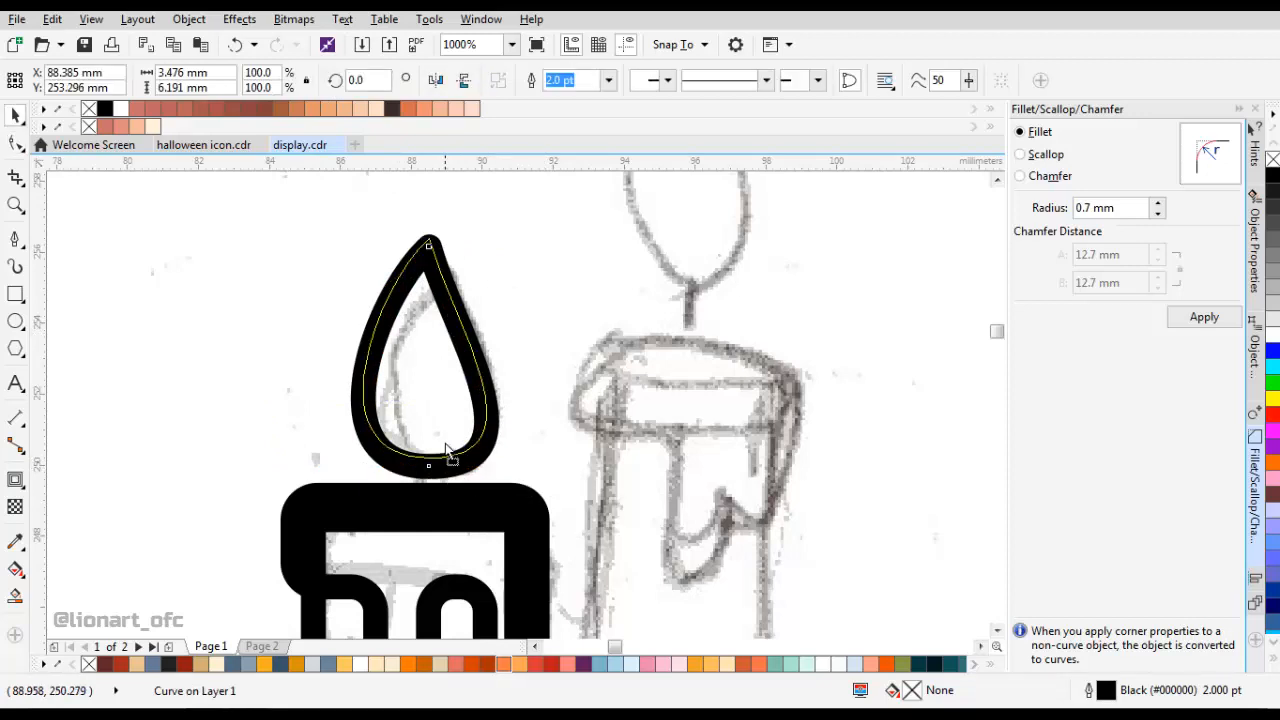
Center the flame horizontally over the left candle body.
{"action": "scroll", "coordinate": [484, 457], "scroll_direction": "down", "scroll_amount": 2}
{"action": "scroll", "coordinate": [484, 457], "scroll_direction": "down", "scroll_amount": 2}
{"action": "left_click", "coordinate": [486, 538], "text": "shift"}
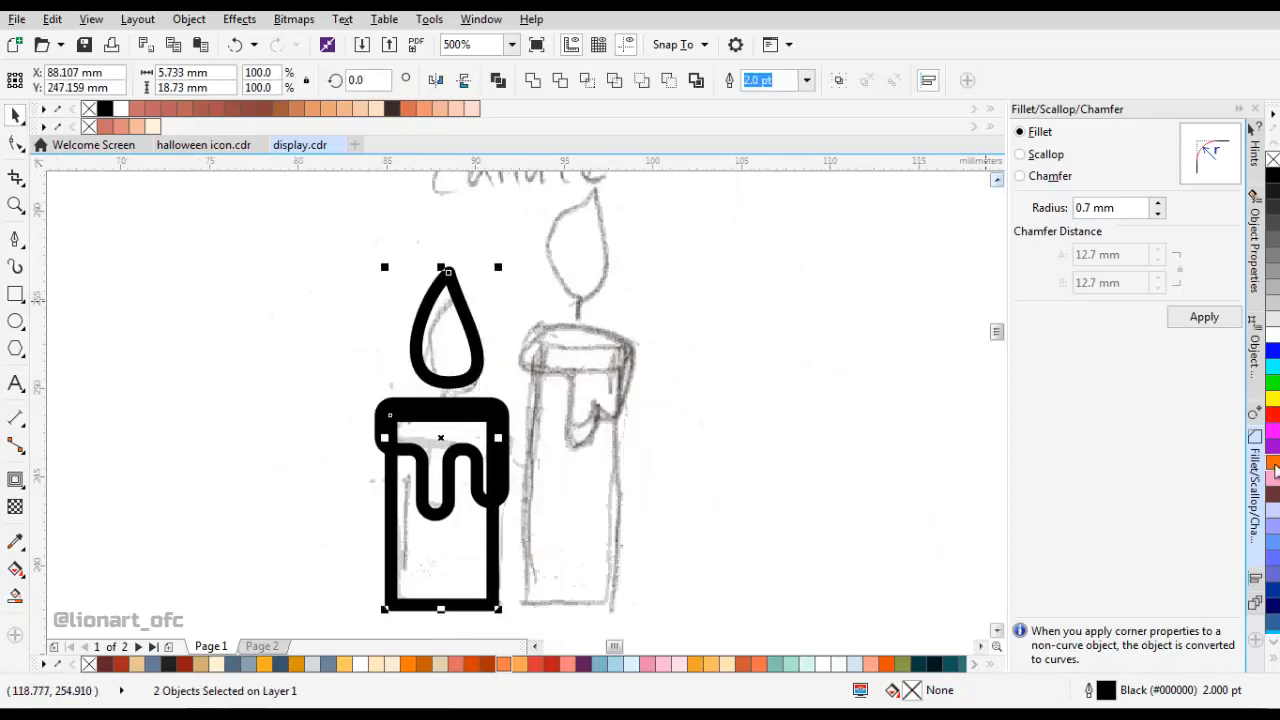
{"action": "left_click", "coordinate": [1257, 572]}
{"action": "left_click", "coordinate": [1056, 154]}
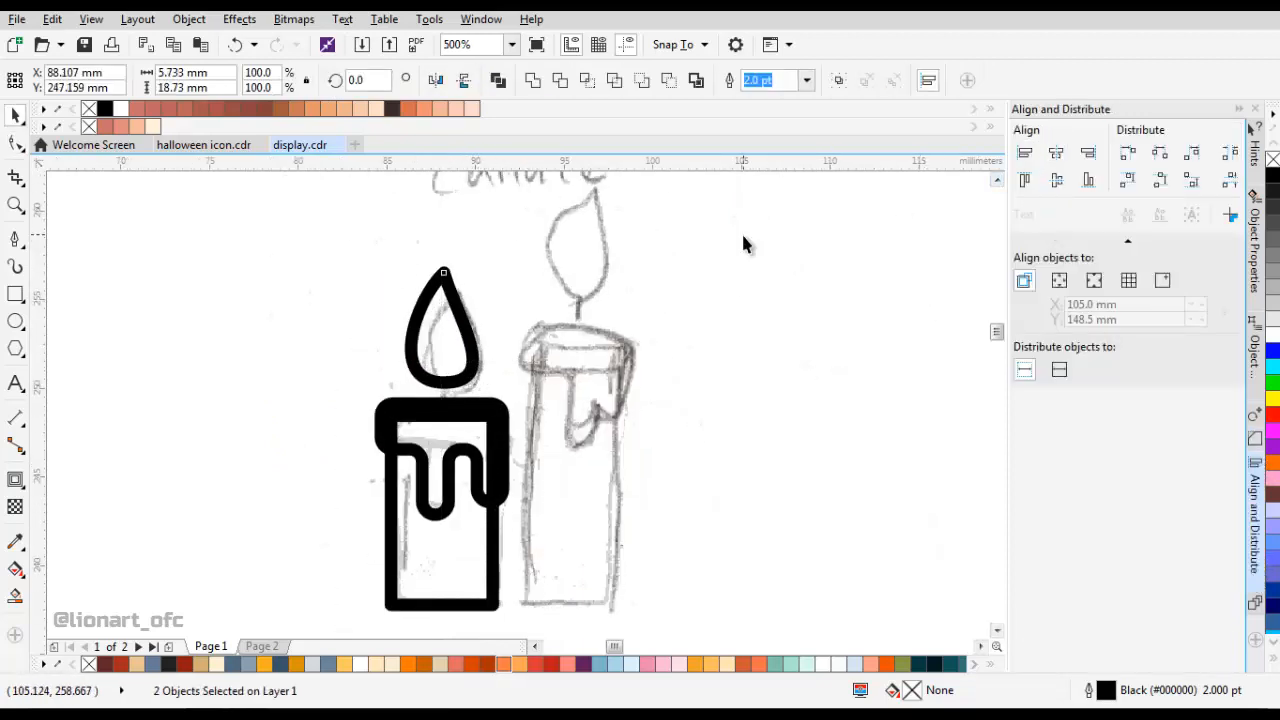
{"action": "left_click", "coordinate": [743, 245]}
Copy the left candle's body rectangle and paste a duplicate.
{"action": "scroll", "coordinate": [508, 380], "scroll_direction": "down", "scroll_amount": 2}
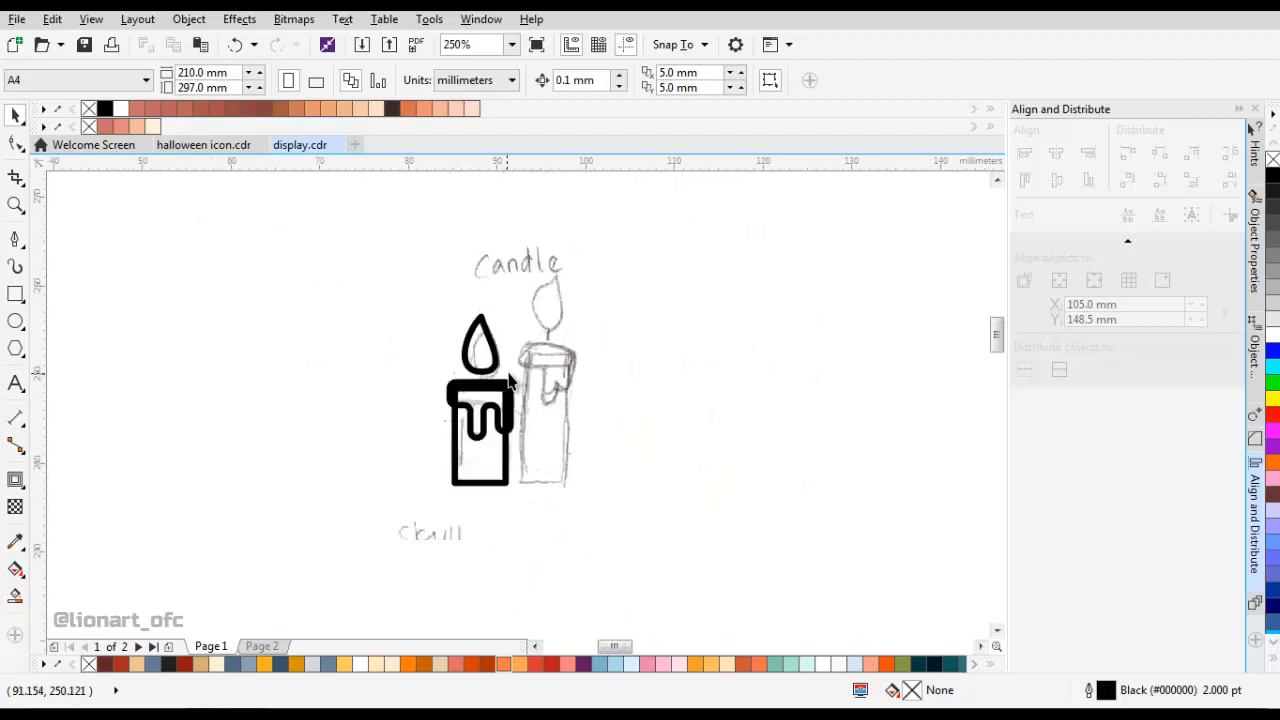
{"action": "scroll", "coordinate": [520, 383], "scroll_direction": "up", "scroll_amount": 2}
{"action": "left_click", "coordinate": [464, 494]}
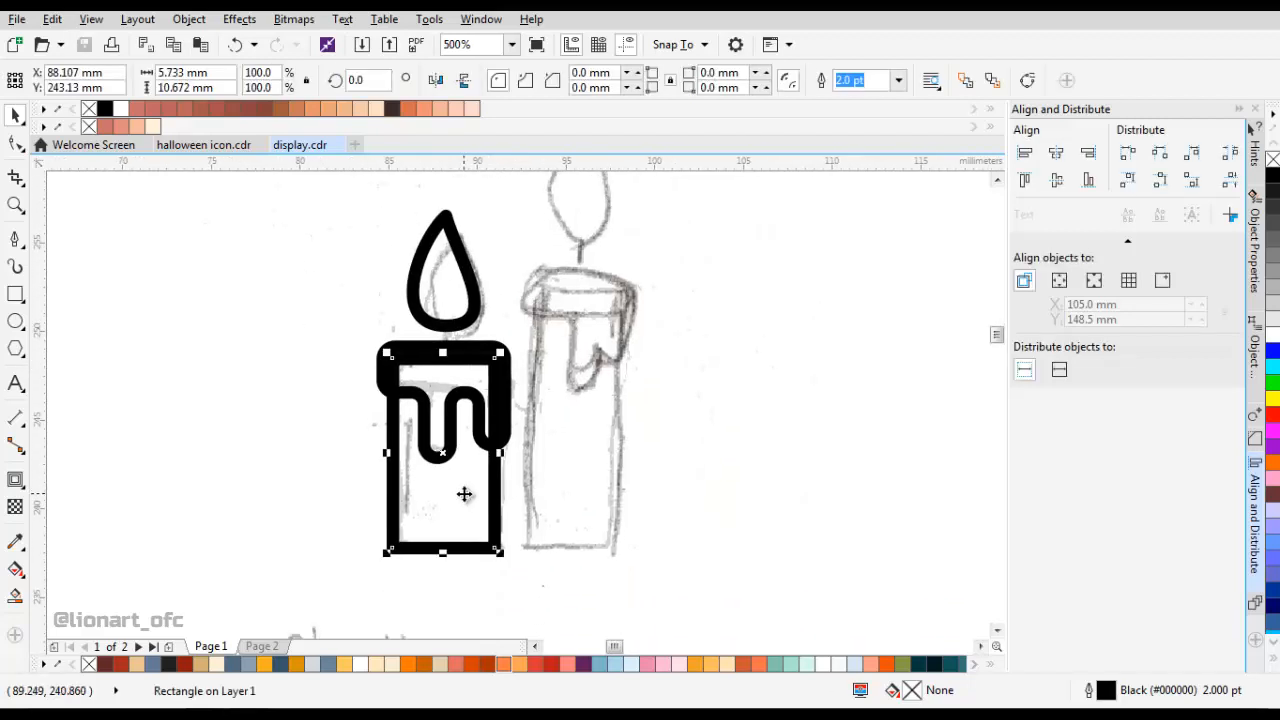
{"action": "right_click", "coordinate": [412, 490]}
{"action": "left_click", "coordinate": [541, 383]}
{"action": "scroll", "coordinate": [621, 373], "scroll_direction": "down", "scroll_amount": 2}
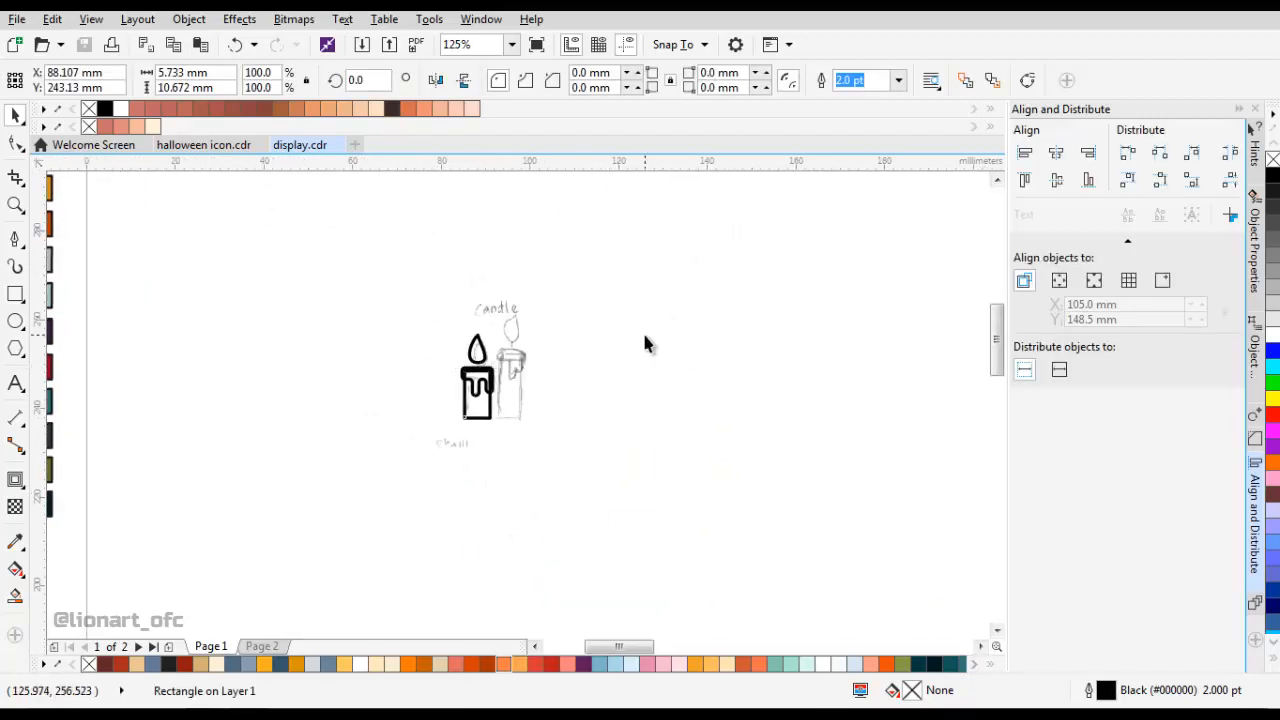
{"action": "right_click", "coordinate": [639, 333]}
{"action": "left_click", "coordinate": [684, 458]}
Move the duplicate rectangle onto the right candle sketch and stretch it upward to a height of about 15.6 mm.
{"action": "scroll", "coordinate": [530, 418], "scroll_direction": "up", "scroll_amount": 2}
{"action": "scroll", "coordinate": [466, 398], "scroll_direction": "down", "scroll_amount": 1}
{"action": "scroll", "coordinate": [400, 370], "scroll_direction": "up", "scroll_amount": 1}
{"action": "mouse_move", "coordinate": [422, 406]}
{"action": "left_mouse_down"}
{"action": "mouse_move", "coordinate": [553, 414]}
{"action": "mouse_move", "coordinate": [580, 395]}
{"action": "left_mouse_up"}
{"action": "scroll", "coordinate": [563, 413], "scroll_direction": "down", "scroll_amount": 1}
{"action": "scroll", "coordinate": [557, 380], "scroll_direction": "up", "scroll_amount": 1}
{"action": "left_click_drag", "start_coordinate": [555, 310], "coordinate": [551, 220]}
{"action": "scroll", "coordinate": [433, 345], "scroll_direction": "up", "scroll_amount": 2}
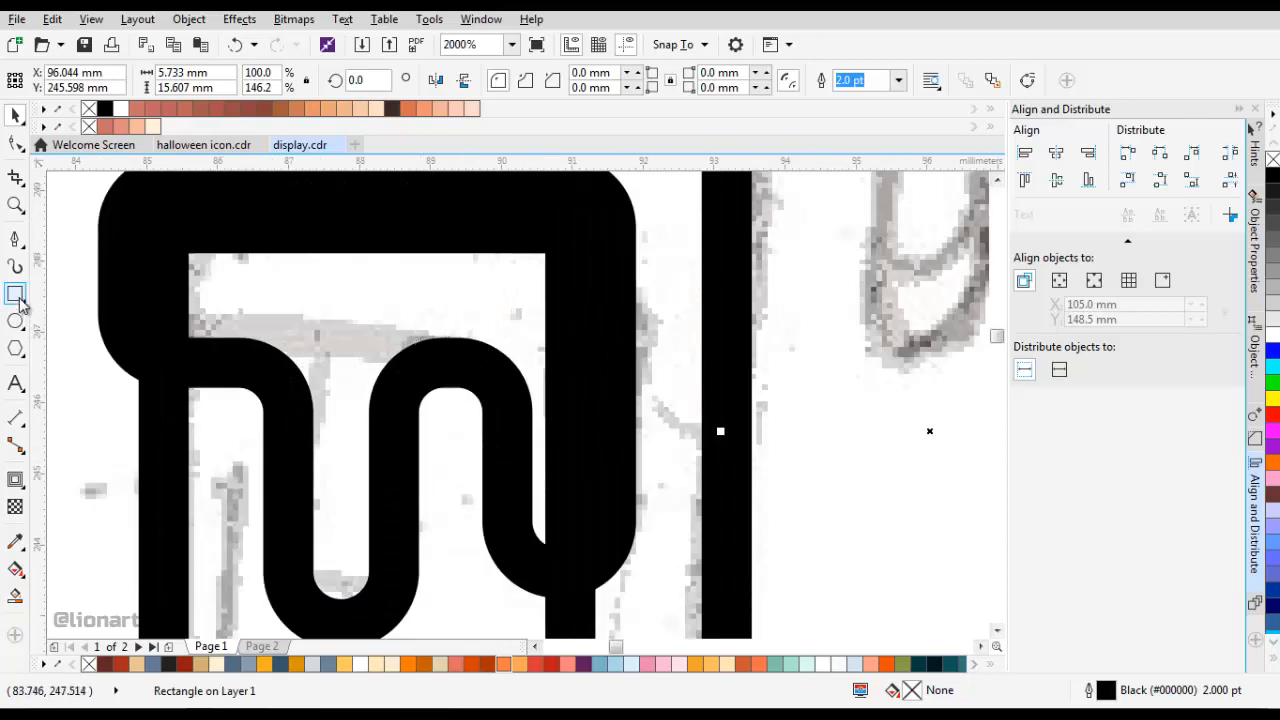
{"action": "left_click", "coordinate": [15, 296]}
{"action": "scroll", "coordinate": [218, 300], "scroll_direction": "down", "scroll_amount": 1}
{"action": "scroll", "coordinate": [208, 273], "scroll_direction": "up", "scroll_amount": 1}
{"action": "scroll", "coordinate": [195, 253], "scroll_direction": "down", "scroll_amount": 5}
{"action": "left_click_drag", "start_coordinate": [220, 297], "coordinate": [410, 318]}
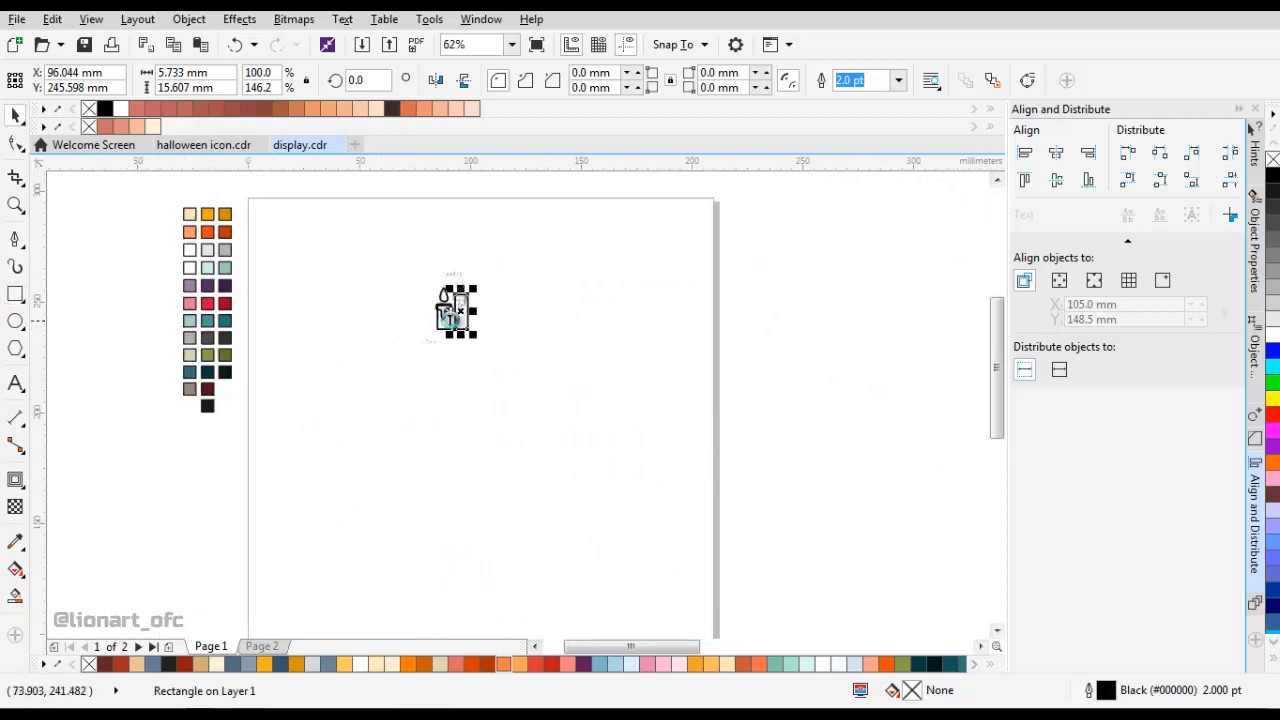
{"action": "scroll", "coordinate": [449, 318], "scroll_direction": "up", "scroll_amount": 2}
{"action": "key", "text": "space"}
{"action": "left_click_drag", "start_coordinate": [394, 240], "coordinate": [418, 287]}
{"action": "scroll", "coordinate": [438, 264], "scroll_direction": "up", "scroll_amount": 2}
Fill the left candle's dripping wax with the pale teal sampled from the colour swatches.
{"action": "left_click", "coordinate": [492, 306]}
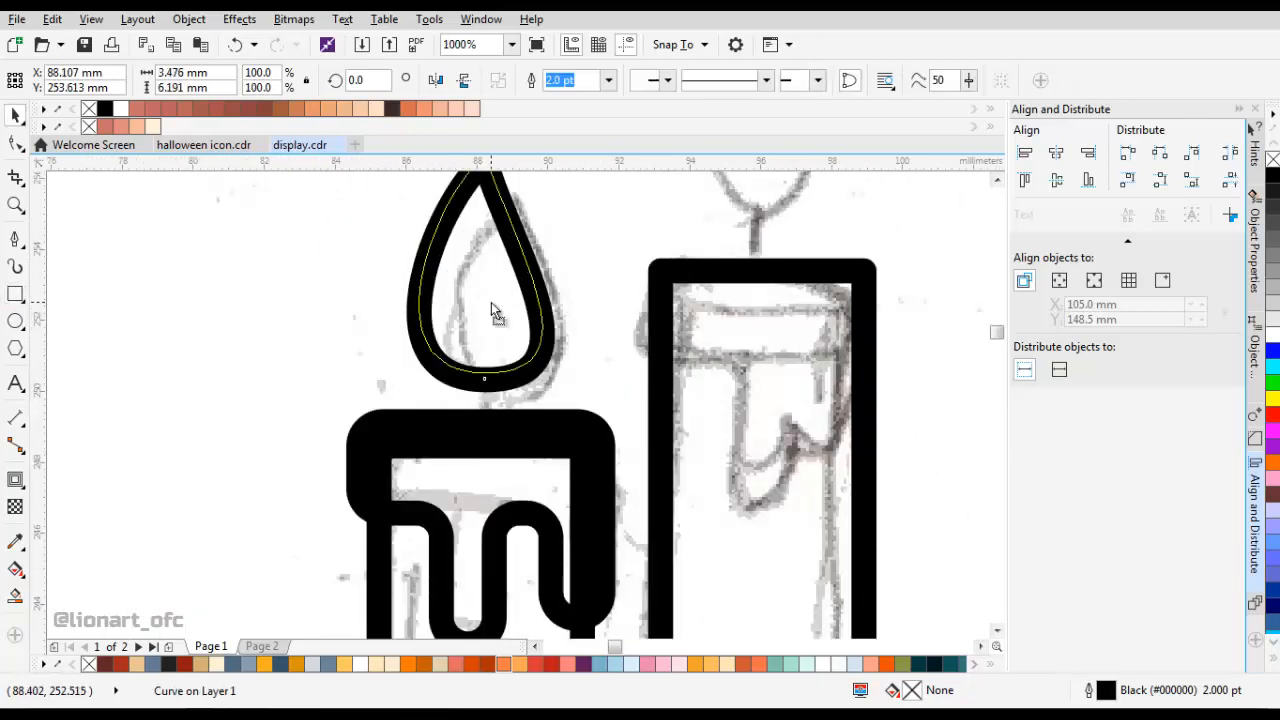
{"action": "scroll", "coordinate": [522, 312], "scroll_direction": "down", "scroll_amount": 2}
{"action": "scroll", "coordinate": [464, 340], "scroll_direction": "down", "scroll_amount": 1}
{"action": "left_click_drag", "start_coordinate": [446, 339], "coordinate": [517, 323]}
{"action": "left_click", "coordinate": [15, 542]}
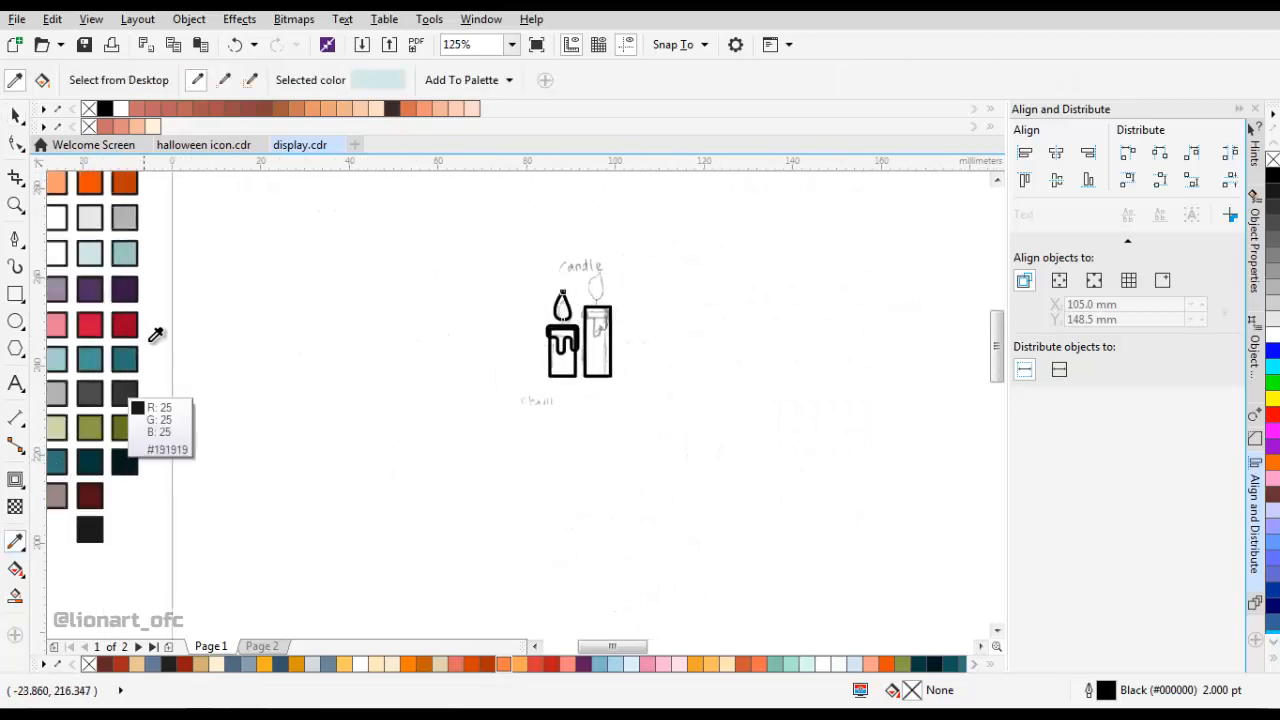
{"action": "left_click_drag", "start_coordinate": [150, 342], "coordinate": [256, 351]}
{"action": "left_click", "coordinate": [197, 261]}
{"action": "scroll", "coordinate": [674, 334], "scroll_direction": "up", "scroll_amount": 2}
{"action": "left_click", "coordinate": [644, 369]}
{"action": "scroll", "coordinate": [644, 371], "scroll_direction": "down", "scroll_amount": 3}
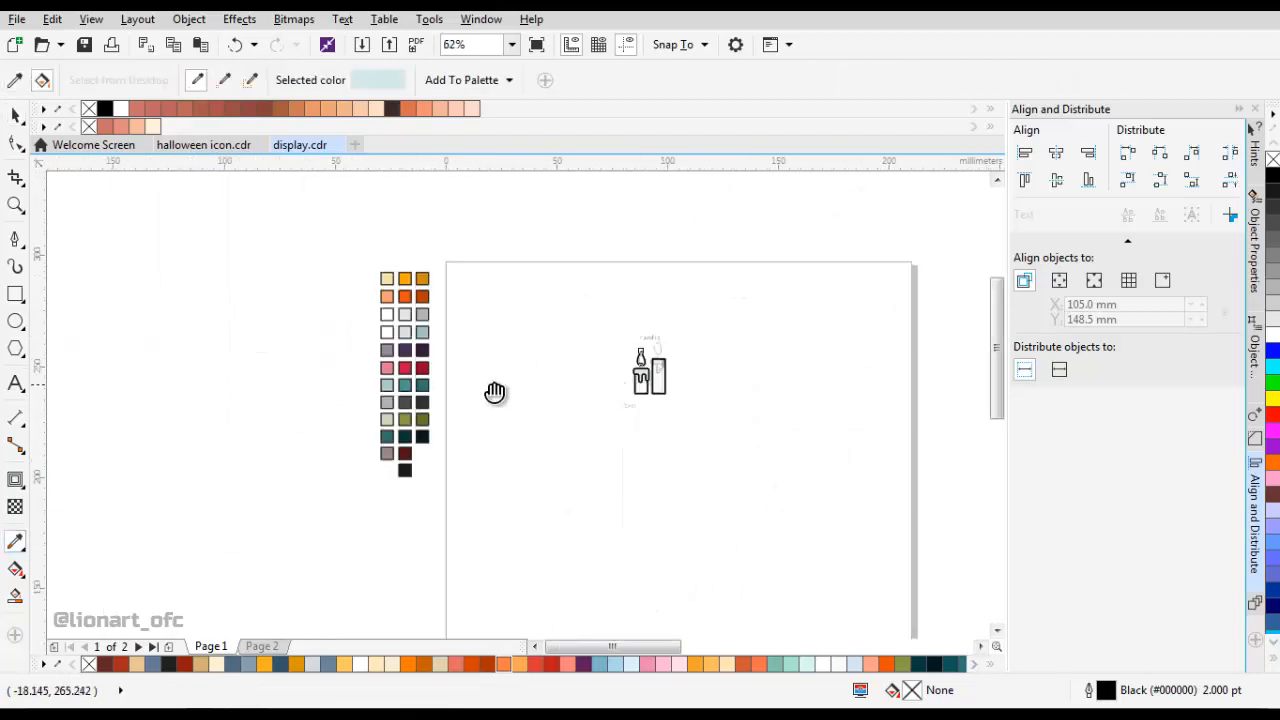
Fill the left candle's body with the medium teal sampled from the colour swatches.
{"action": "left_click_drag", "start_coordinate": [494, 394], "coordinate": [520, 371]}
{"action": "scroll", "coordinate": [468, 385], "scroll_direction": "up", "scroll_amount": 1}
{"action": "left_click", "coordinate": [400, 338], "text": "shift"}
{"action": "left_click_drag", "start_coordinate": [812, 345], "coordinate": [529, 407]}
{"action": "scroll", "coordinate": [567, 402], "scroll_direction": "up", "scroll_amount": 2}
{"action": "left_click", "coordinate": [627, 398]}
{"action": "left_click_drag", "start_coordinate": [717, 311], "coordinate": [467, 381]}
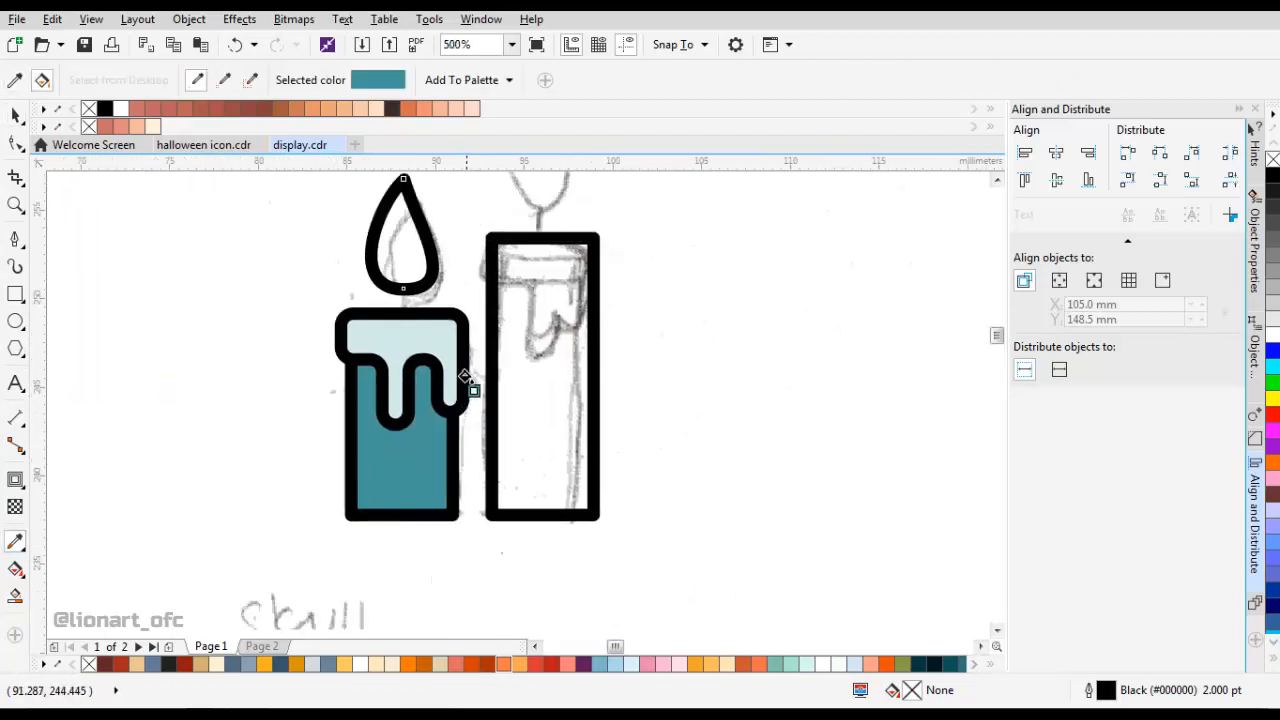
Draw a rectangle over the upper band of the left candle's wax.
{"action": "key", "text": "space"}
{"action": "left_click_drag", "start_coordinate": [455, 288], "coordinate": [456, 384]}
{"action": "scroll", "coordinate": [455, 445], "scroll_direction": "up", "scroll_amount": 2}
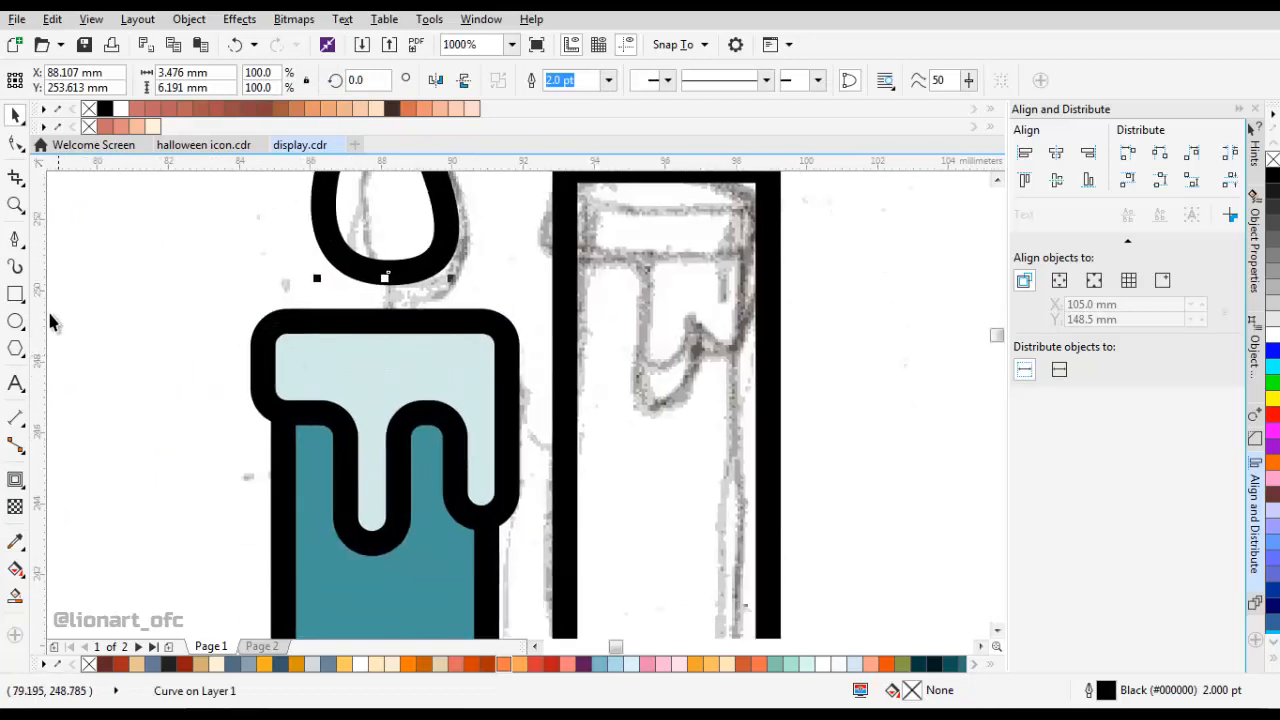
{"action": "left_click", "coordinate": [15, 294]}
{"action": "mouse_move", "coordinate": [300, 320]}
{"action": "left_mouse_down"}
{"action": "mouse_move", "coordinate": [371, 409]}
{"action": "mouse_move", "coordinate": [440, 417]}
{"action": "mouse_move", "coordinate": [426, 409]}
{"action": "left_mouse_up"}
{"action": "scroll", "coordinate": [450, 405], "scroll_direction": "down", "scroll_amount": 2}
{"action": "scroll", "coordinate": [396, 417], "scroll_direction": "up", "scroll_amount": 1}
Widen the rectangle on both sides to span the wax band, about 6.88 mm wide and 2.58 mm high.
{"action": "key", "text": "space"}
{"action": "left_click_drag", "start_coordinate": [355, 436], "coordinate": [353, 407]}
{"action": "left_click_drag", "start_coordinate": [353, 407], "coordinate": [444, 386]}
{"action": "scroll", "coordinate": [236, 460], "scroll_direction": "down", "scroll_amount": 1}
{"action": "key", "text": "ctrl+z"}
{"action": "scroll", "coordinate": [272, 425], "scroll_direction": "up", "scroll_amount": 2}
{"action": "left_click_drag", "start_coordinate": [216, 414], "coordinate": [140, 414]}
{"action": "left_click_drag", "start_coordinate": [502, 414], "coordinate": [639, 414]}
{"action": "scroll", "coordinate": [415, 441], "scroll_direction": "down", "scroll_amount": 2}
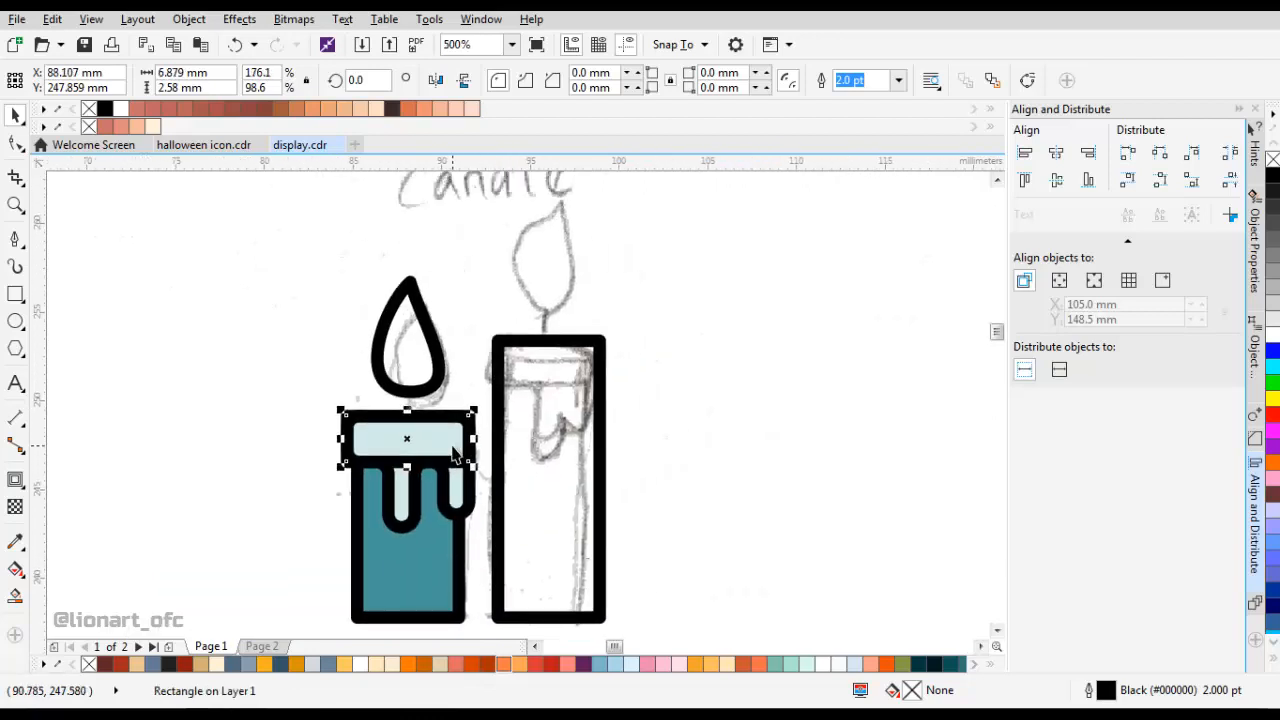
Move the wax-band rectangle onto the top of the right candle and centre it horizontally on the candle body.
{"action": "left_click_drag", "start_coordinate": [431, 416], "coordinate": [594, 329]}
{"action": "scroll", "coordinate": [575, 360], "scroll_direction": "up", "scroll_amount": 1}
{"action": "left_click", "coordinate": [583, 318], "text": "shift"}
{"action": "left_click", "coordinate": [795, 267]}
{"action": "scroll", "coordinate": [611, 356], "scroll_direction": "down", "scroll_amount": 1}
{"action": "scroll", "coordinate": [620, 374], "scroll_direction": "up", "scroll_amount": 1}
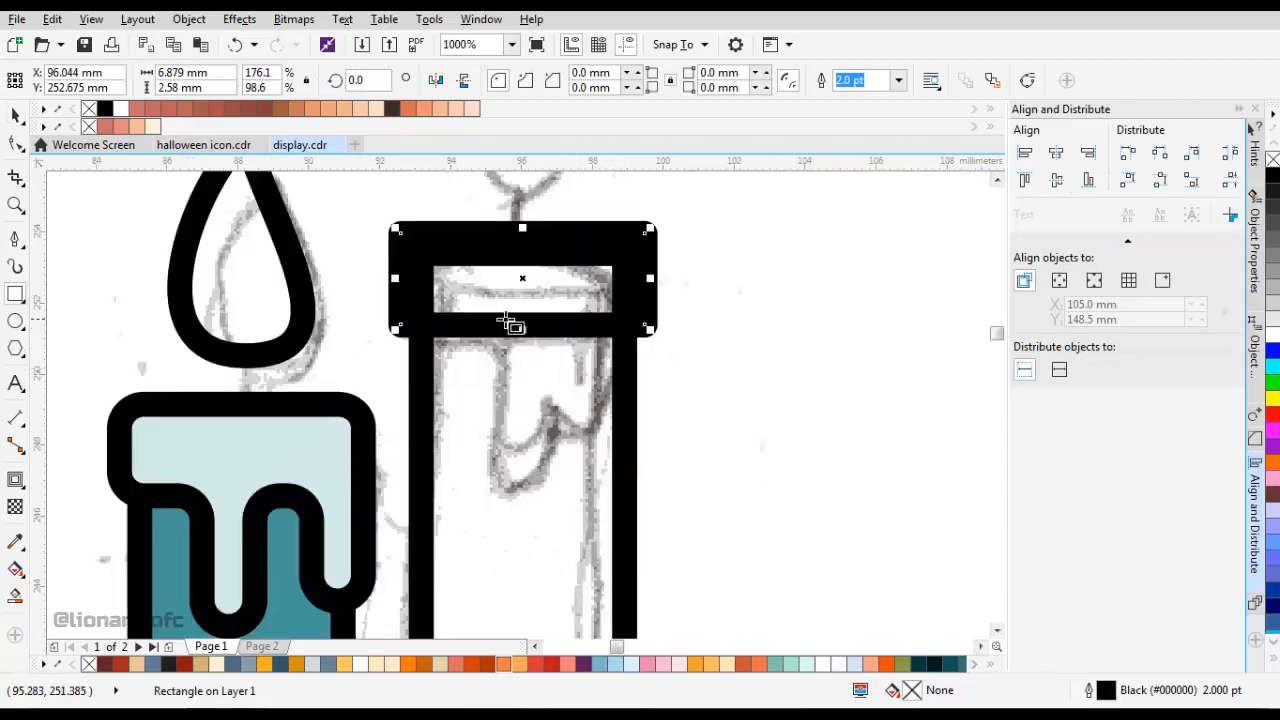
Draw a rectangle over the left candle's middle drip, about 1.49 mm wide and 2.74 mm high.
{"action": "left_click_drag", "start_coordinate": [512, 319], "coordinate": [516, 305]}
{"action": "left_click_drag", "start_coordinate": [323, 439], "coordinate": [400, 347]}
{"action": "mouse_move", "coordinate": [336, 476]}
{"action": "left_mouse_down"}
{"action": "mouse_move", "coordinate": [283, 414]}
{"action": "mouse_move", "coordinate": [309, 517]}
{"action": "left_mouse_up"}
{"action": "key", "text": "space"}
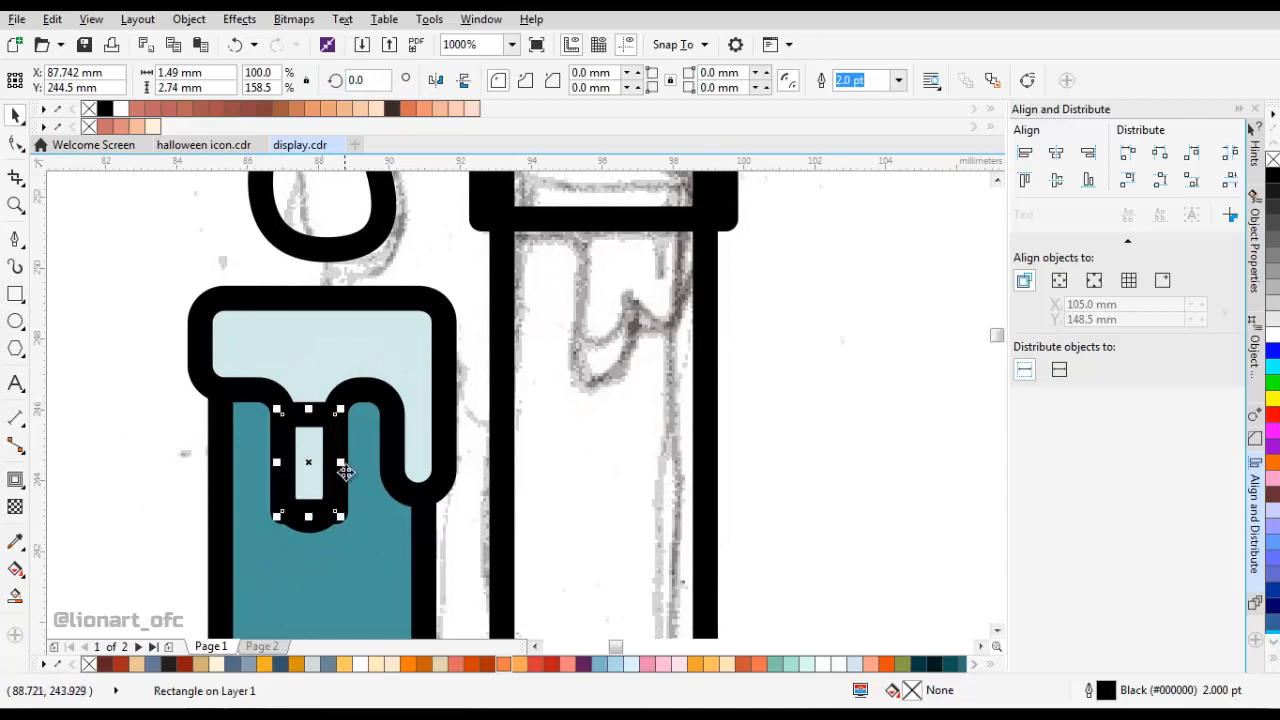
Move the drip rectangle below the right candle's cap over the sketched drip and lengthen it to about 4.38 mm.
{"action": "left_click_drag", "start_coordinate": [327, 454], "coordinate": [622, 296]}
{"action": "left_click_drag", "start_coordinate": [622, 296], "coordinate": [616, 390]}
{"action": "left_click_drag", "start_coordinate": [595, 367], "coordinate": [601, 309]}
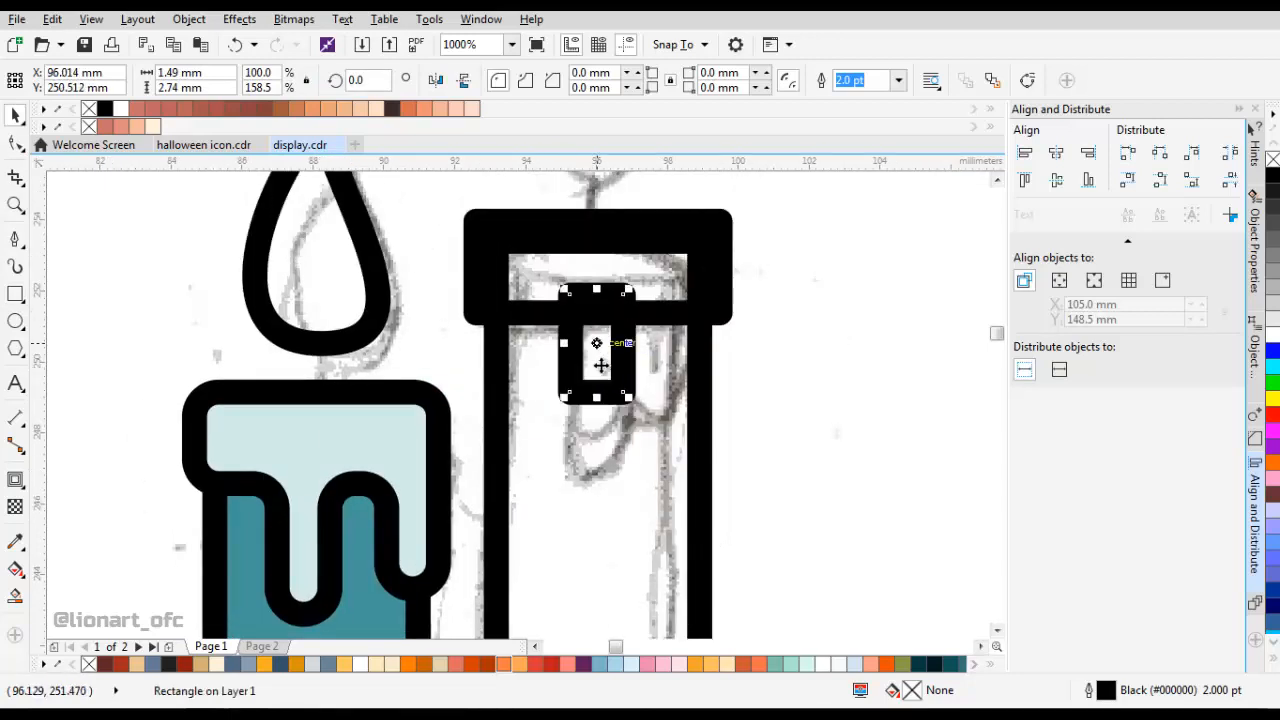
{"action": "left_click_drag", "start_coordinate": [596, 398], "coordinate": [590, 460]}
Duplicate the drip rectangle, flip the copy to the right side of the original, and shorten it to about 3.06 mm.
{"action": "left_click_drag", "start_coordinate": [608, 384], "coordinate": [423, 368]}
{"action": "right_click", "coordinate": [431, 382]}
{"action": "left_click", "coordinate": [494, 389]}
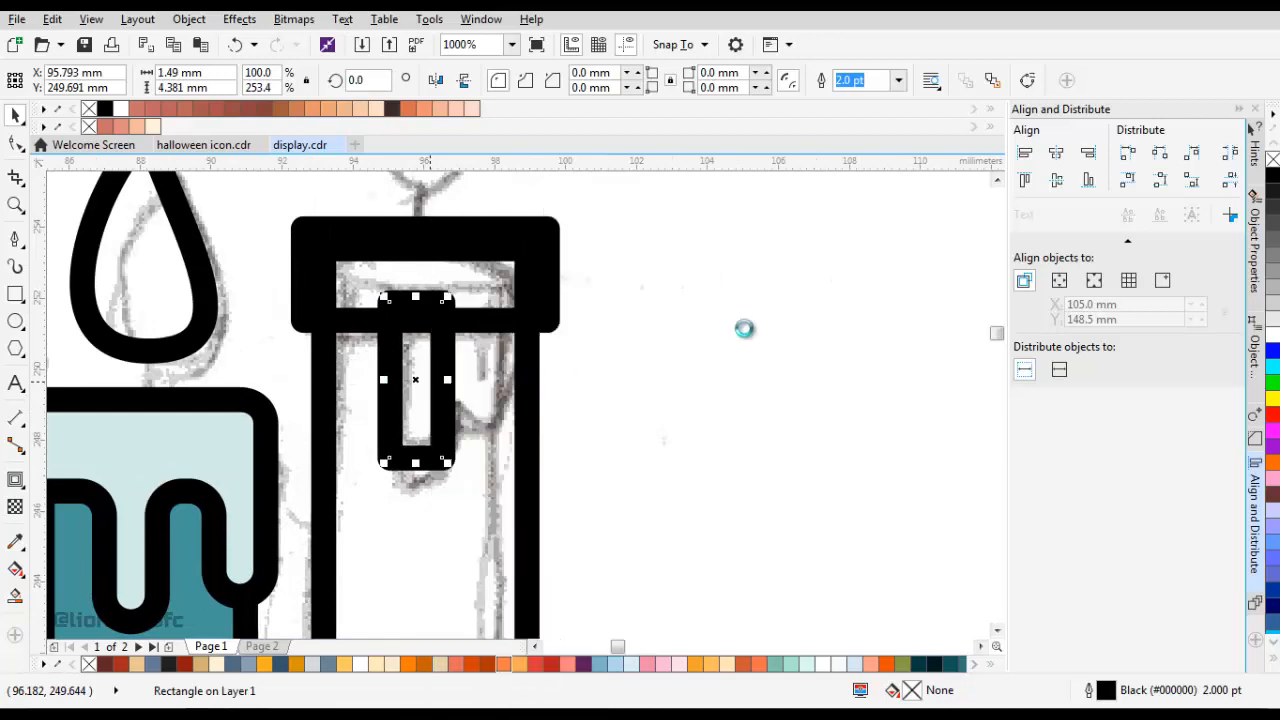
{"action": "right_click", "coordinate": [804, 286]}
{"action": "left_click", "coordinate": [834, 410]}
{"action": "left_click_drag", "start_coordinate": [384, 380], "coordinate": [484, 384]}
{"action": "mouse_move", "coordinate": [469, 463]}
{"action": "left_mouse_down"}
{"action": "mouse_move", "coordinate": [467, 415]}
{"action": "mouse_move", "coordinate": [475, 474]}
{"action": "left_mouse_up"}
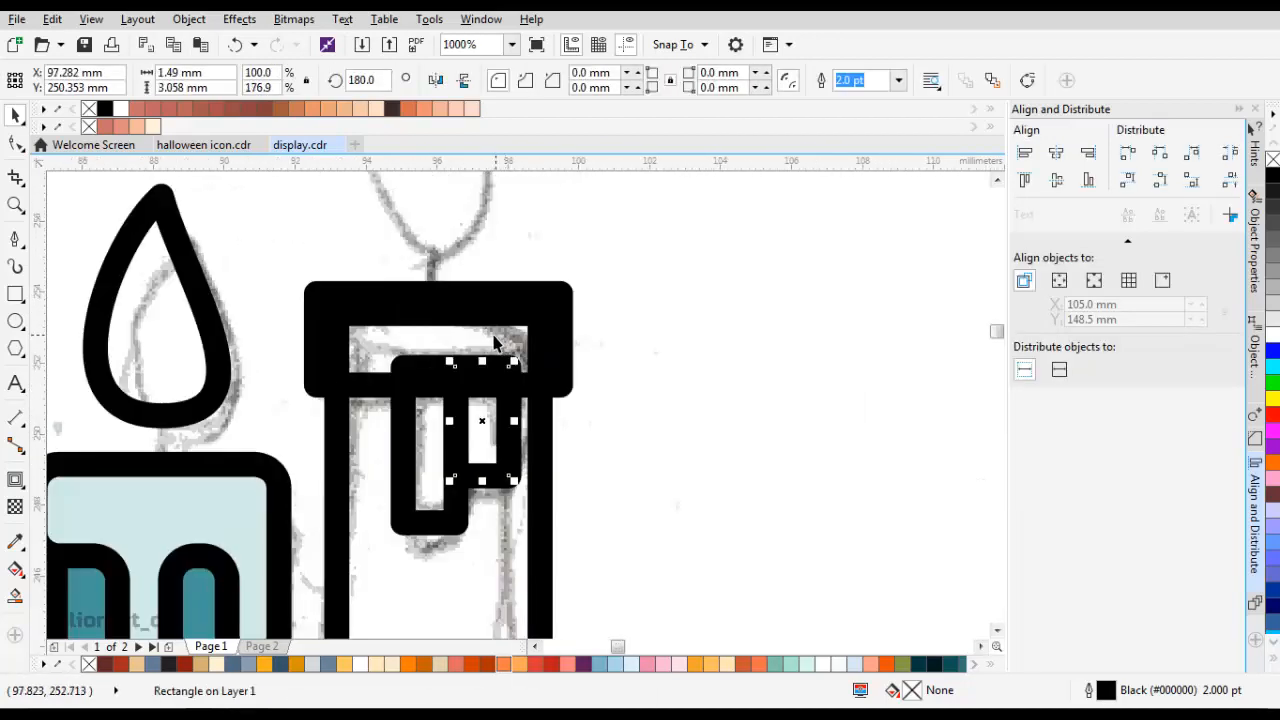
Fully round the corners of the long drip rectangle on the right candle to a 0.745 mm radius.
{"action": "left_click", "coordinate": [430, 312]}
{"action": "left_click_drag", "start_coordinate": [425, 319], "coordinate": [513, 328]}
{"action": "left_click_drag", "start_coordinate": [515, 382], "coordinate": [480, 298]}
{"action": "left_click", "coordinate": [435, 335]}
{"action": "left_click", "coordinate": [16, 143]}
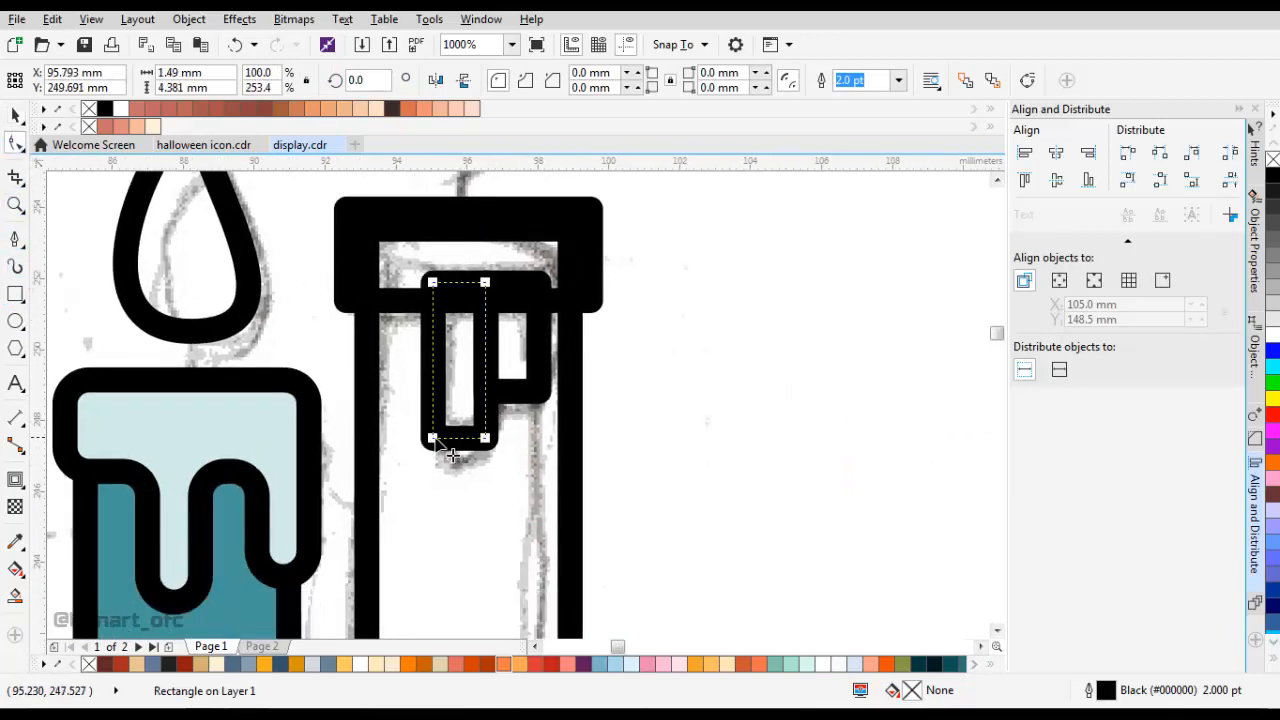
{"action": "left_click_drag", "start_coordinate": [430, 441], "coordinate": [490, 410]}
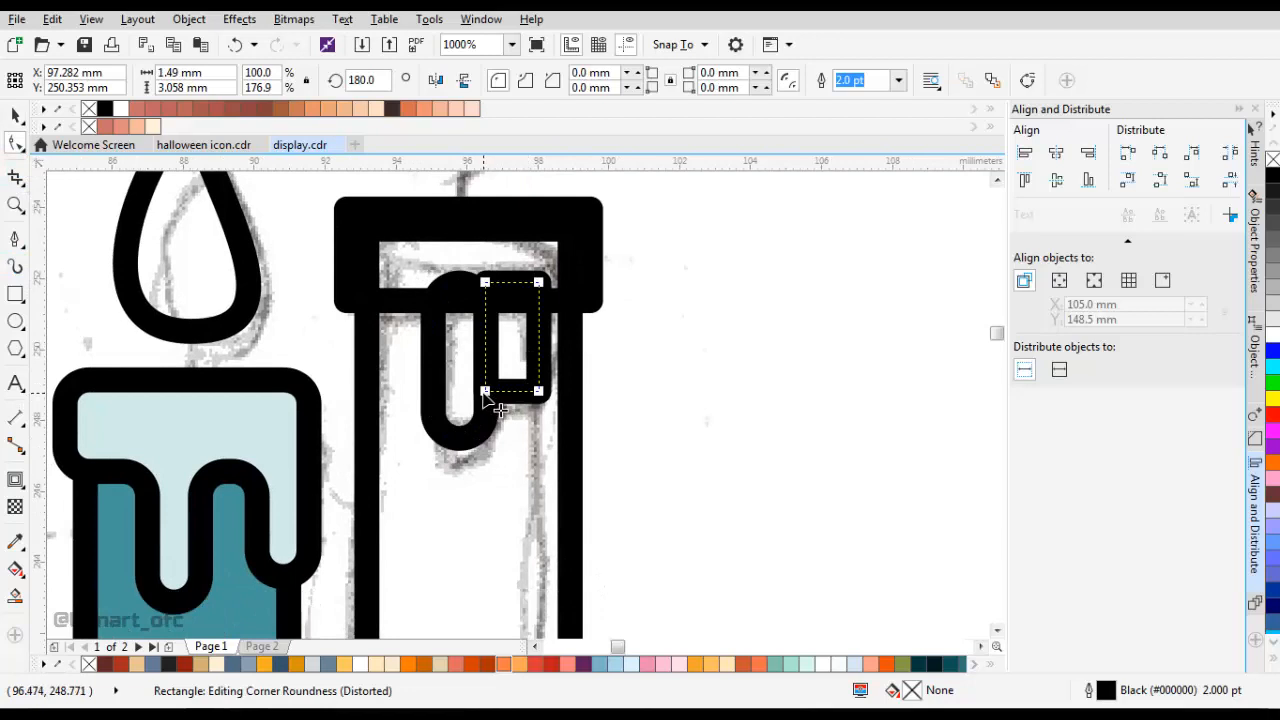
{"action": "left_click", "coordinate": [483, 395]}
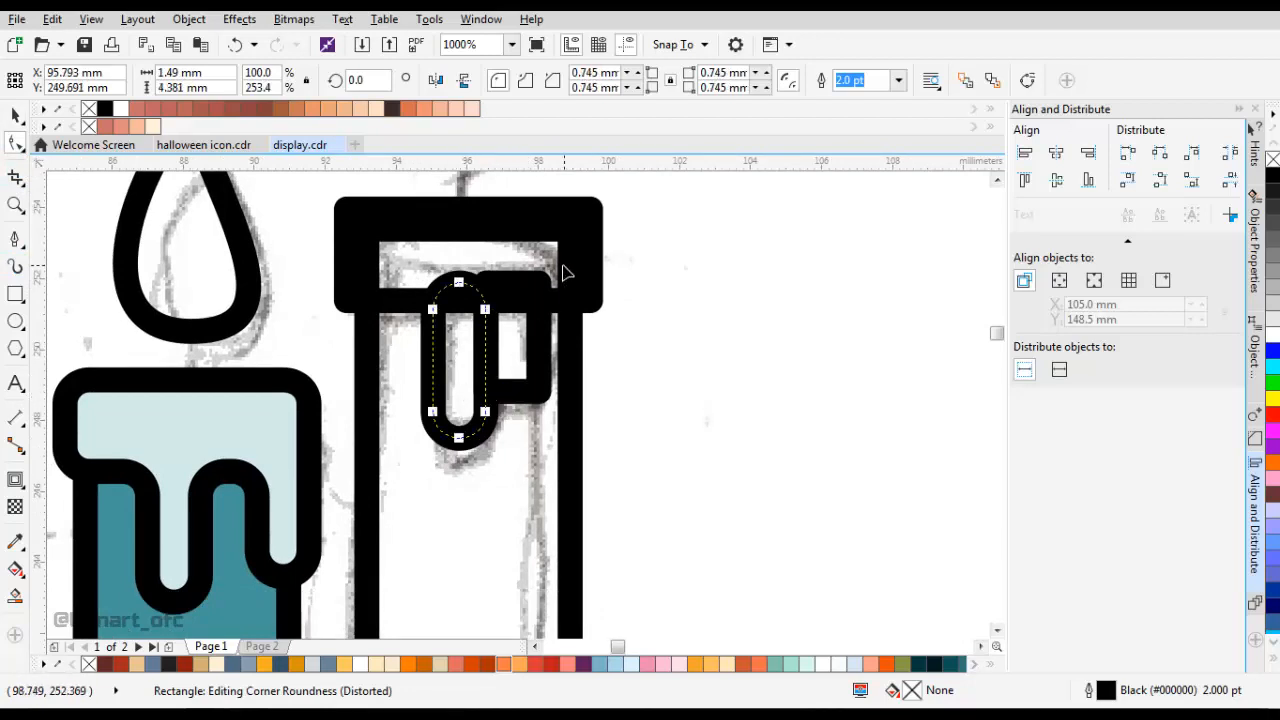
Round the corners of the right candle's cap rectangle to 0.75 mm.
{"action": "left_click", "coordinate": [440, 250]}
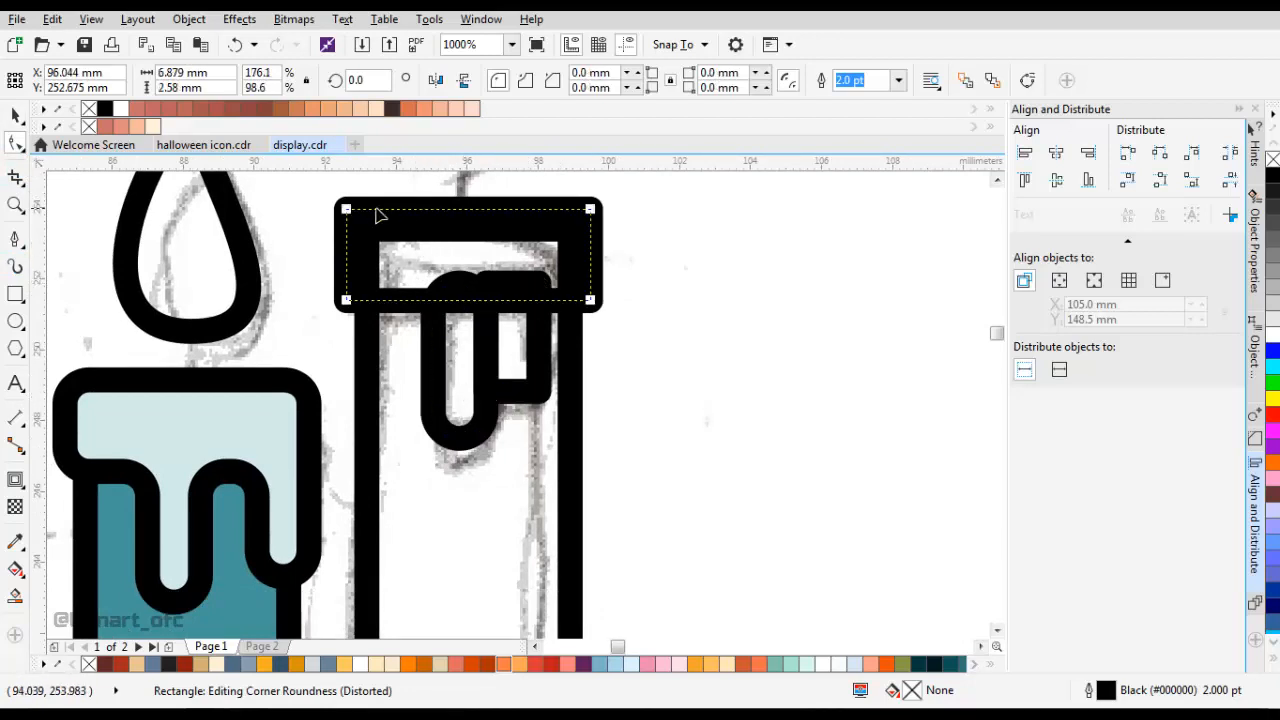
{"action": "left_click_drag", "start_coordinate": [349, 210], "coordinate": [385, 226]}
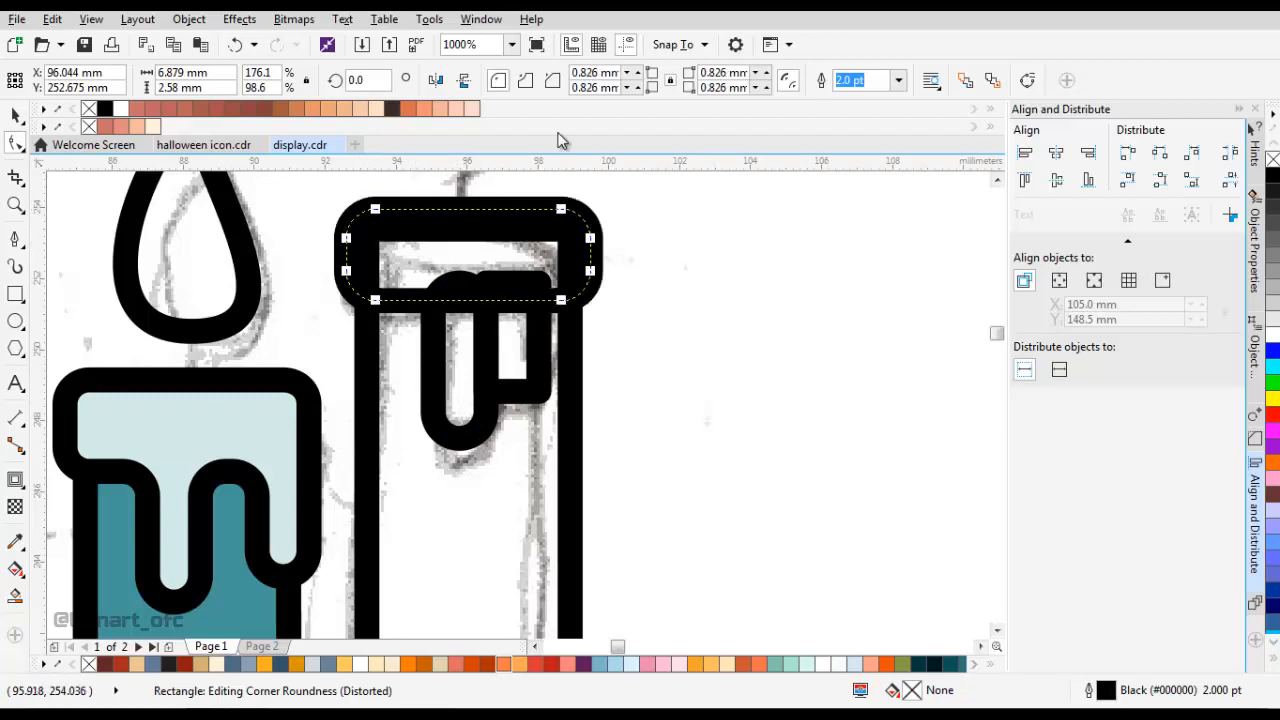
{"action": "key", "text": "ctrl+z"}
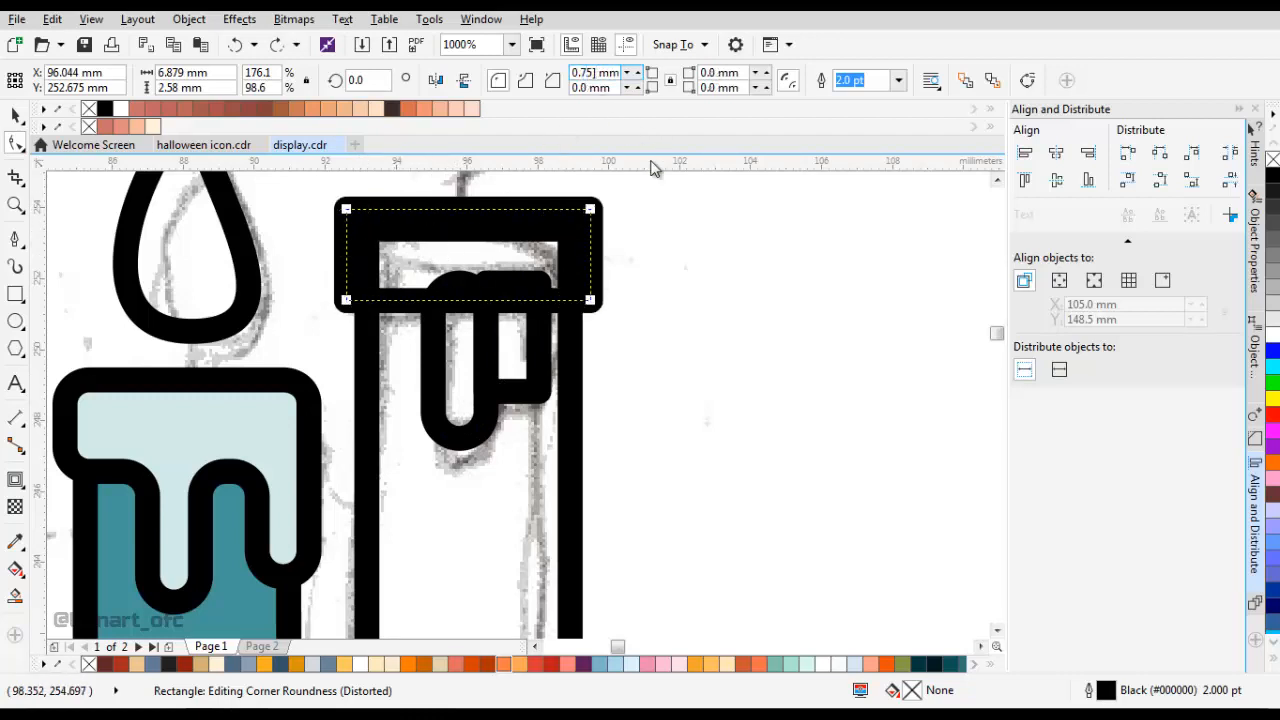
{"action": "key", "text": "Return"}
Stretch the rounded long drip upward so its upper end reaches further into the cap.
{"action": "left_click", "coordinate": [549, 378]}
{"action": "left_click", "coordinate": [466, 277]}
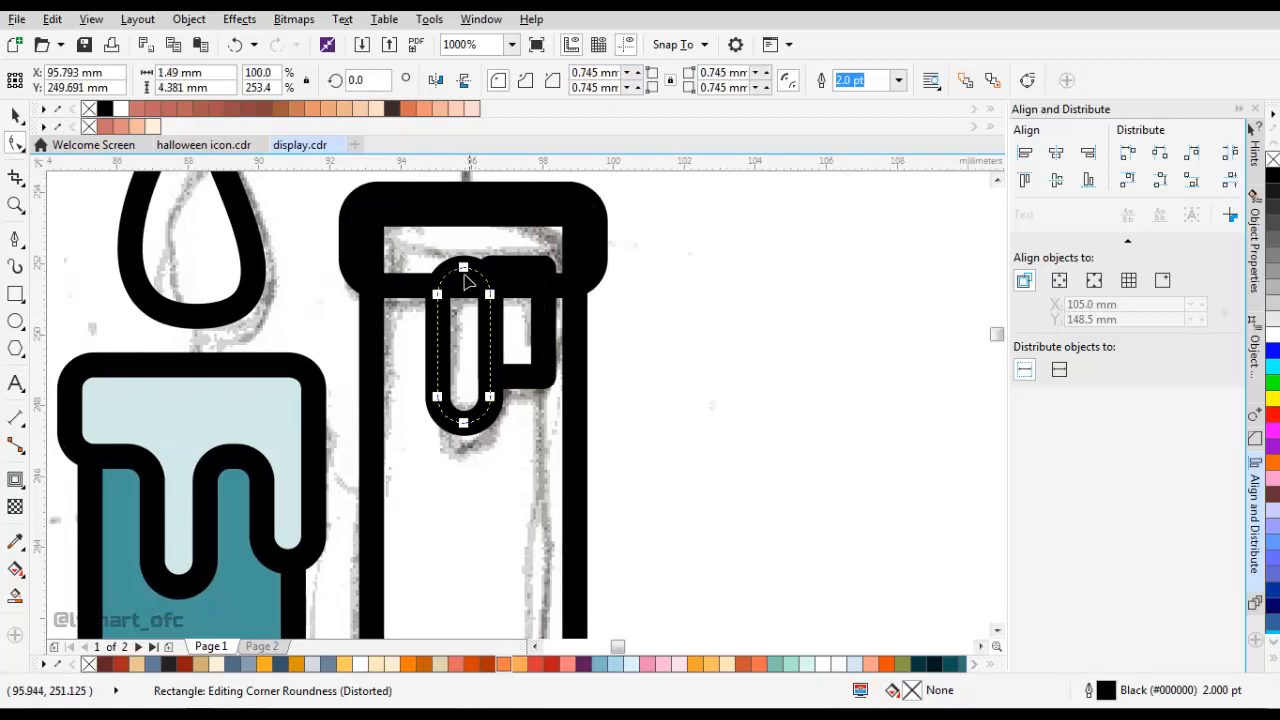
{"action": "key", "text": "space"}
{"action": "left_click_drag", "start_coordinate": [463, 262], "coordinate": [470, 238]}
Round only the lower outer corner of the short drip rectangle to 0.75 mm.
{"action": "left_click", "coordinate": [498, 297]}
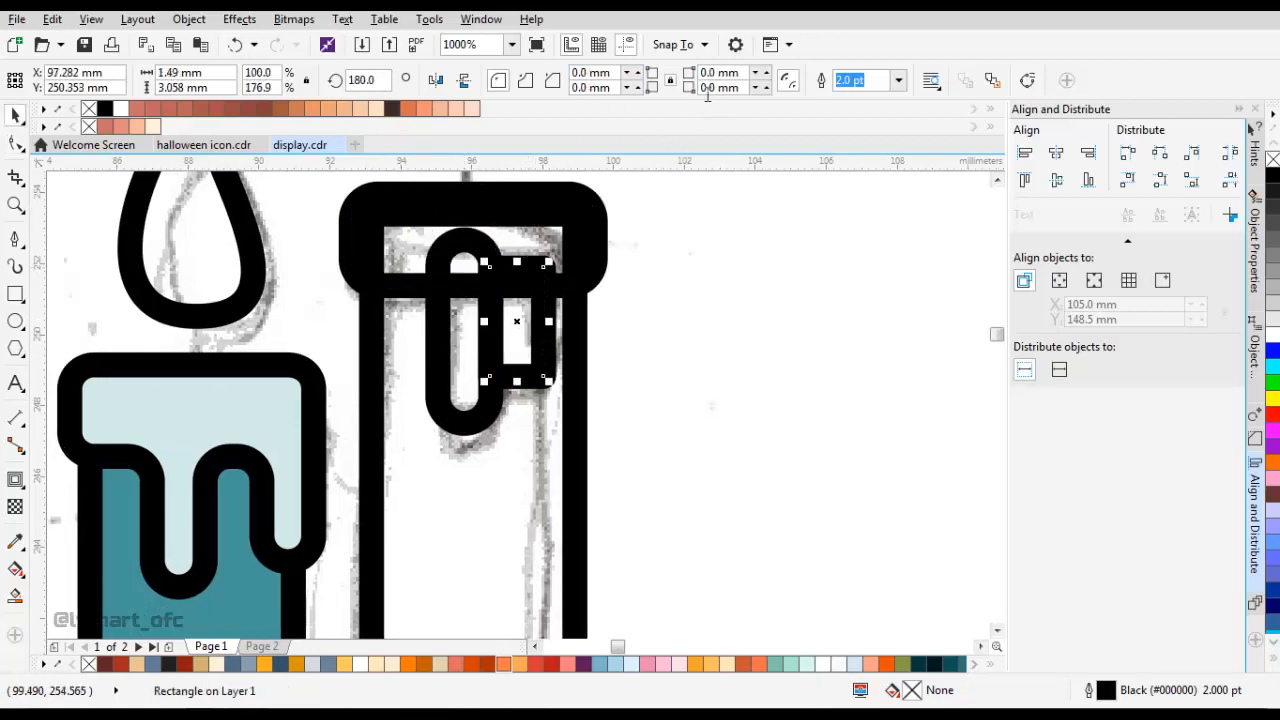
{"action": "type", "text": "0.75"}
{"action": "key", "text": "Return"}
{"action": "key", "text": "ctrl+z"}
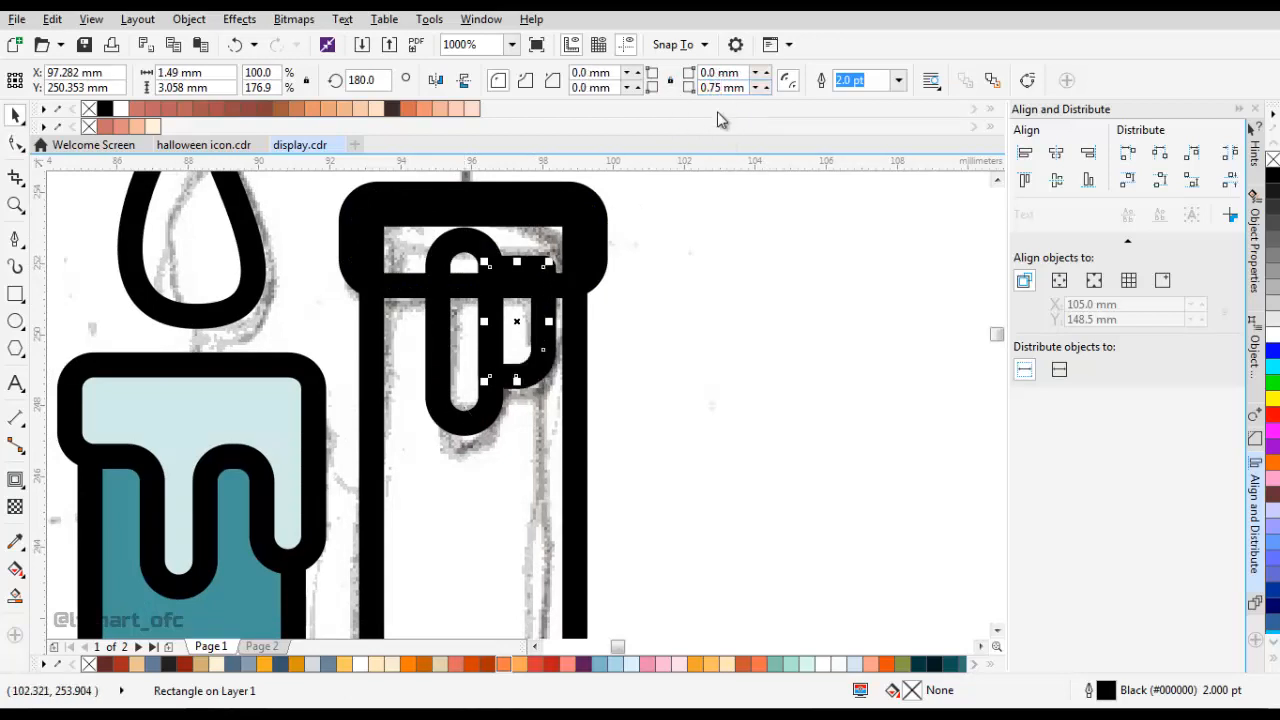
Select the right candle's cap and both drip rectangles and weld them into one wax shape.
{"action": "scroll", "coordinate": [508, 371], "scroll_direction": "left", "scroll_amount": 1}
{"action": "left_click", "coordinate": [494, 423], "text": "shift"}
{"action": "scroll", "coordinate": [586, 329], "scroll_direction": "up", "scroll_amount": 1}
{"action": "left_click", "coordinate": [441, 335], "text": "shift"}
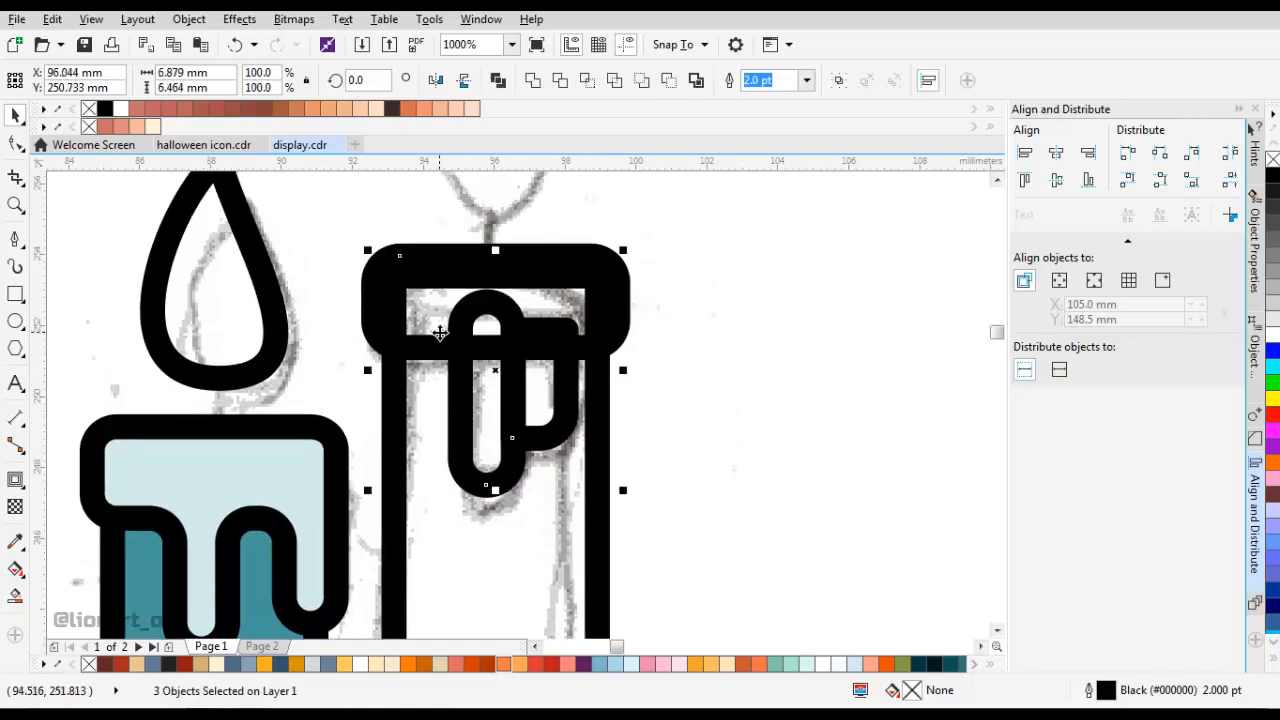
{"action": "left_click", "coordinate": [529, 81]}
Fillet the inner corner node between the two drips of the welded wax with a 0.75 mm radius.
{"action": "key", "text": "F10"}
{"action": "scroll", "coordinate": [515, 440], "scroll_direction": "up", "scroll_amount": 1}
{"action": "left_click", "coordinate": [488, 448]}
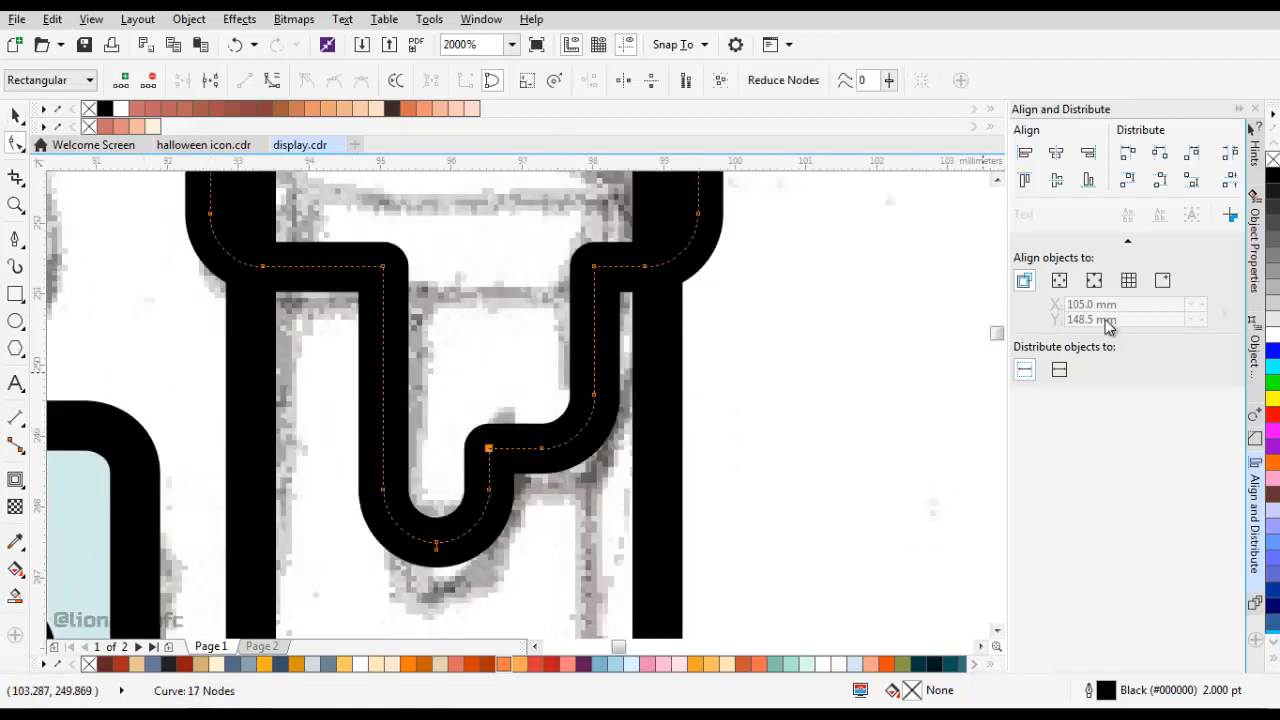
{"action": "left_click", "coordinate": [1256, 441]}
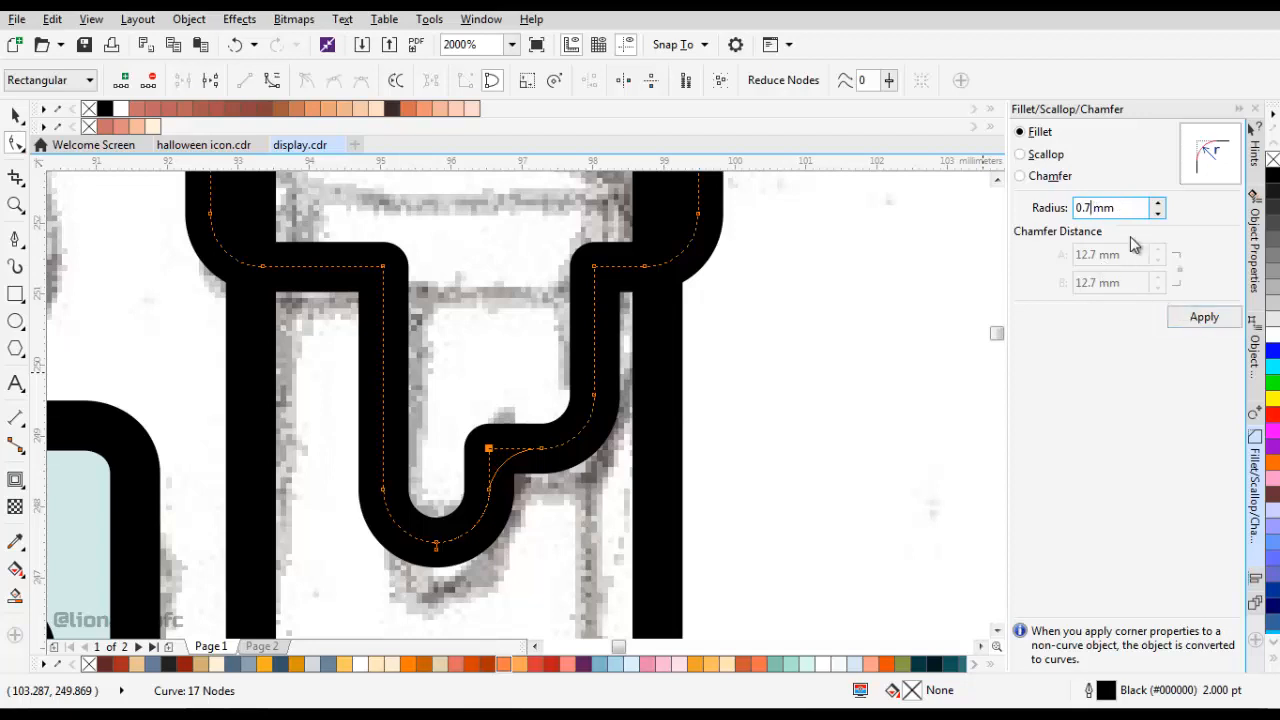
{"action": "key", "text": "Return"}
Fillet the two corners where the drips meet the right candle's cap with a 0.75 mm radius.
{"action": "scroll", "coordinate": [615, 404], "scroll_direction": "down", "scroll_amount": 2}
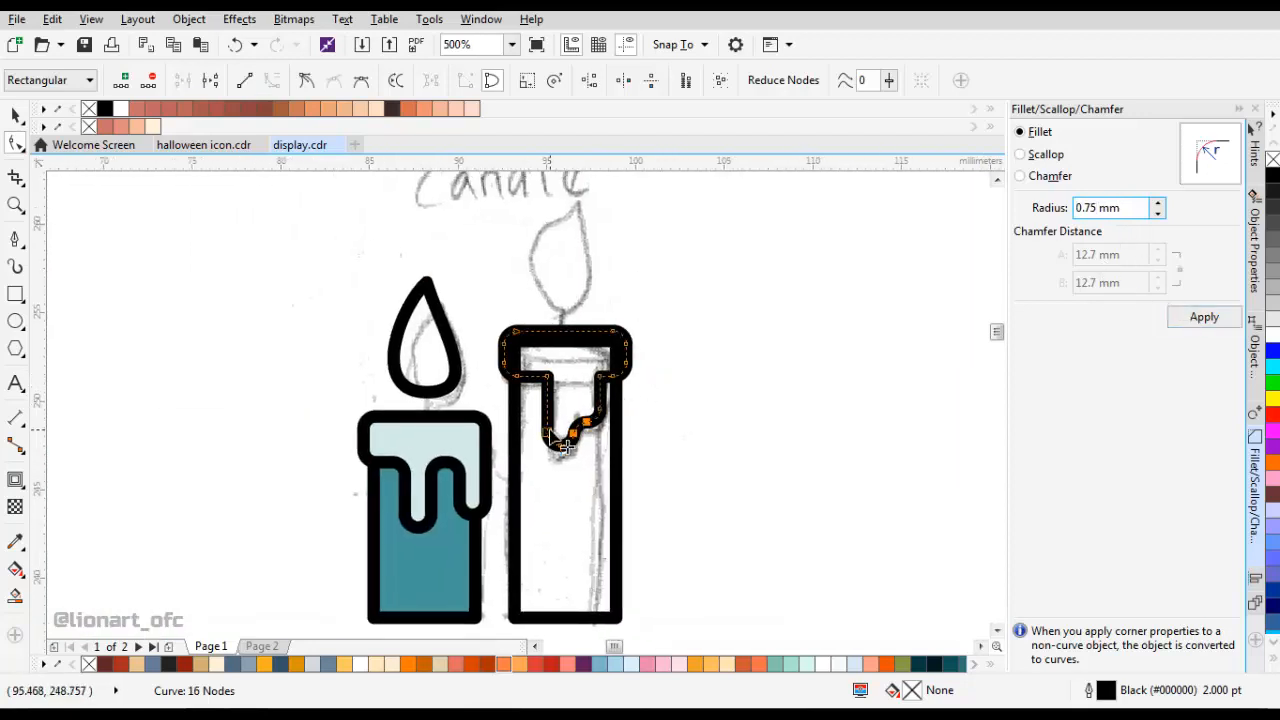
{"action": "scroll", "coordinate": [545, 428], "scroll_direction": "up", "scroll_amount": 1}
{"action": "left_click_drag", "start_coordinate": [538, 310], "coordinate": [589, 340]}
{"action": "left_click", "coordinate": [1178, 324]}
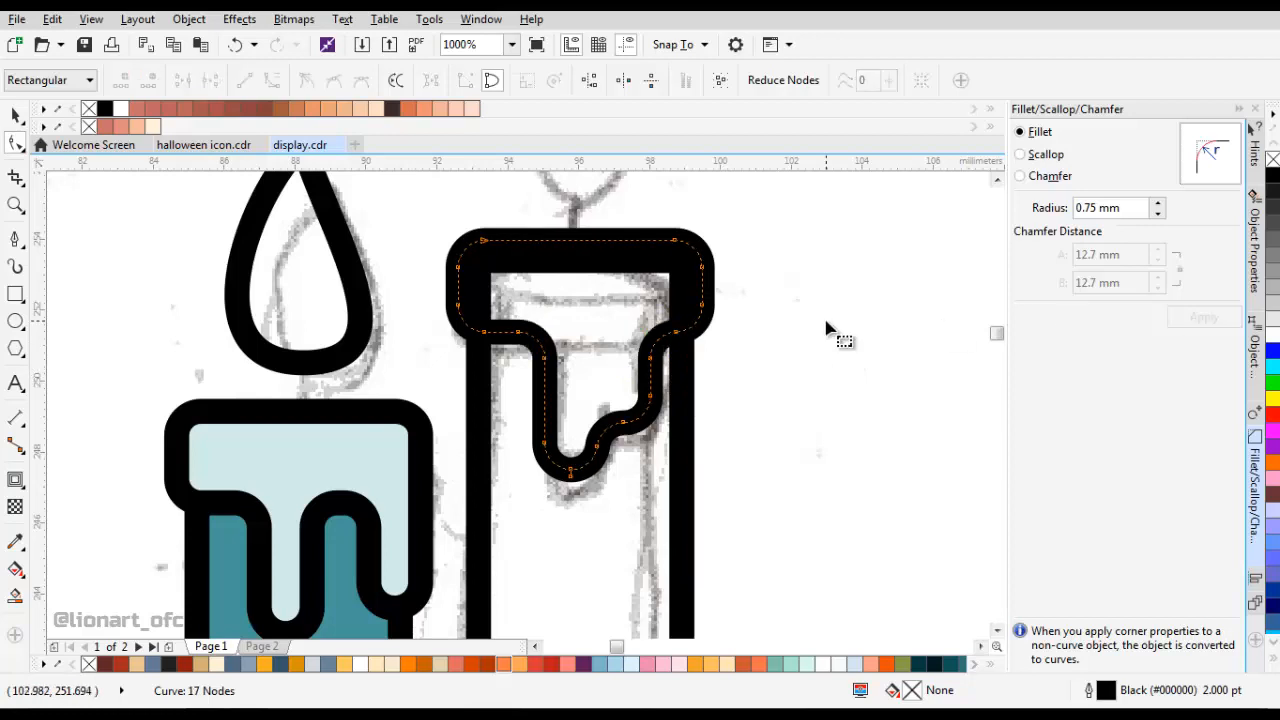
Draw a short straight wick with the Pen tool from the midpoint of the left wax's upper edge to the flame's base.
{"action": "scroll", "coordinate": [676, 345], "scroll_direction": "down", "scroll_amount": 1}
{"action": "key", "text": "space"}
{"action": "left_click", "coordinate": [672, 340]}
{"action": "scroll", "coordinate": [668, 350], "scroll_direction": "down", "scroll_amount": 1}
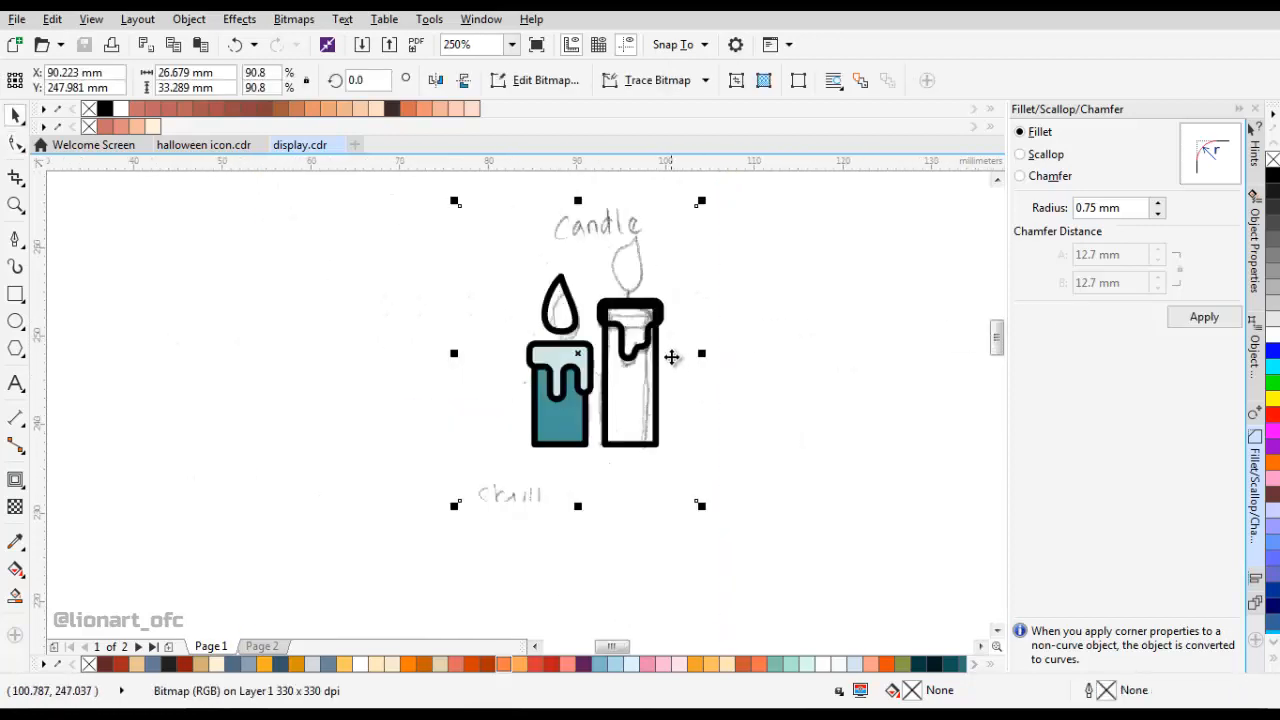
{"action": "scroll", "coordinate": [536, 334], "scroll_direction": "up", "scroll_amount": 2}
{"action": "left_click", "coordinate": [14, 245]}
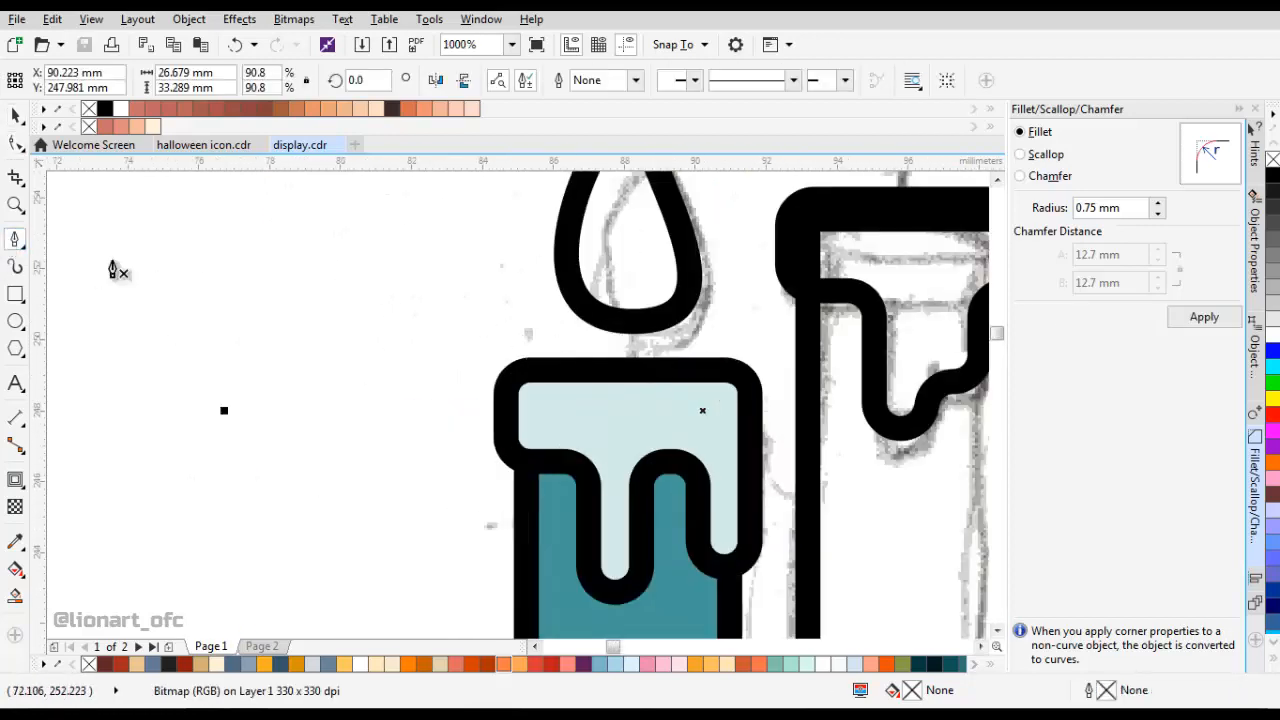
{"action": "left_click", "coordinate": [626, 369]}
{"action": "left_click", "coordinate": [628, 321]}
{"action": "scroll", "coordinate": [634, 325], "scroll_direction": "down", "scroll_amount": 2}
{"action": "scroll", "coordinate": [630, 328], "scroll_direction": "up", "scroll_amount": 1}
{"action": "key", "text": "space"}
Copy the left candle's flame and wick together and place the pasted duplicate on top of the right candle.
{"action": "left_click", "coordinate": [595, 322], "text": "shift"}
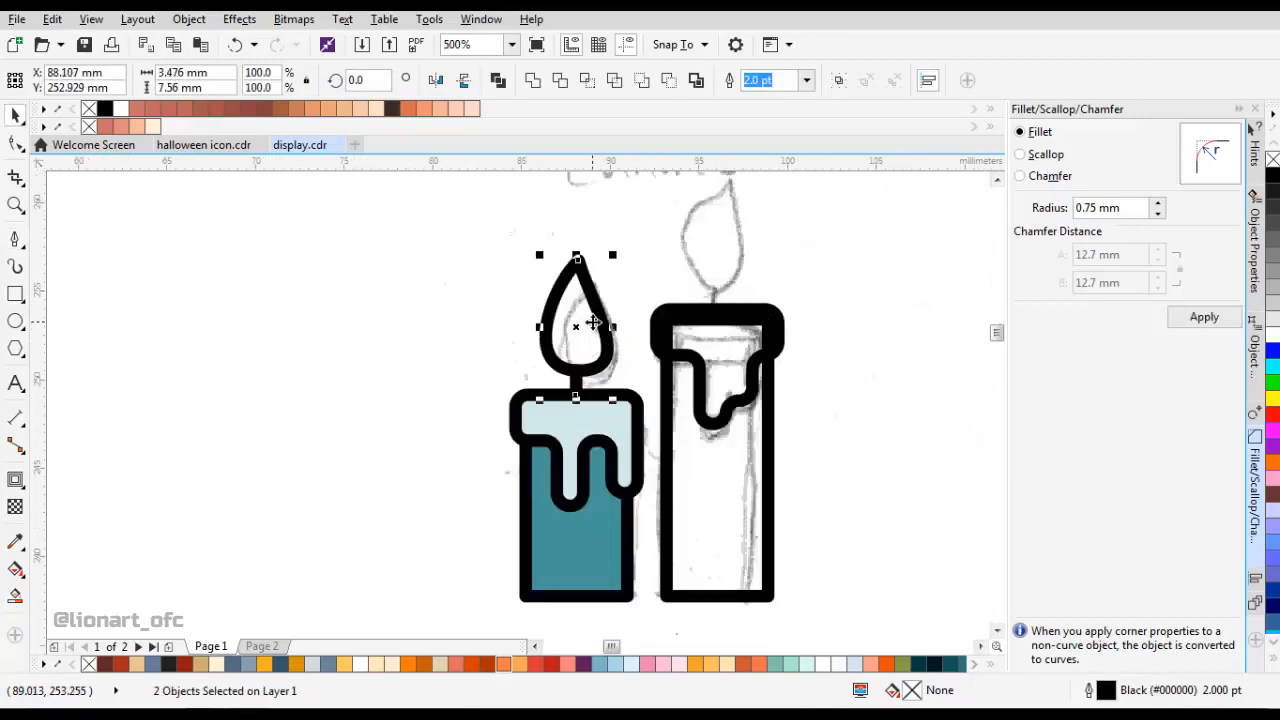
{"action": "right_click", "coordinate": [604, 331]}
{"action": "left_click", "coordinate": [670, 426]}
{"action": "left_click_drag", "start_coordinate": [798, 322], "coordinate": [515, 389]}
{"action": "right_click", "coordinate": [794, 286]}
{"action": "left_click", "coordinate": [838, 408]}
{"action": "mouse_move", "coordinate": [294, 455]}
{"action": "left_mouse_down"}
{"action": "mouse_move", "coordinate": [432, 370]}
{"action": "mouse_move", "coordinate": [429, 415]}
{"action": "left_mouse_up"}
Move the scanned candle sketch away to the right of the vector candles.
{"action": "scroll", "coordinate": [432, 370], "scroll_direction": "up", "scroll_amount": 2}
{"action": "scroll", "coordinate": [509, 392], "scroll_direction": "down", "scroll_amount": 4}
{"action": "left_click_drag", "start_coordinate": [506, 396], "coordinate": [684, 408]}
{"action": "scroll", "coordinate": [518, 420], "scroll_direction": "up", "scroll_amount": 1}
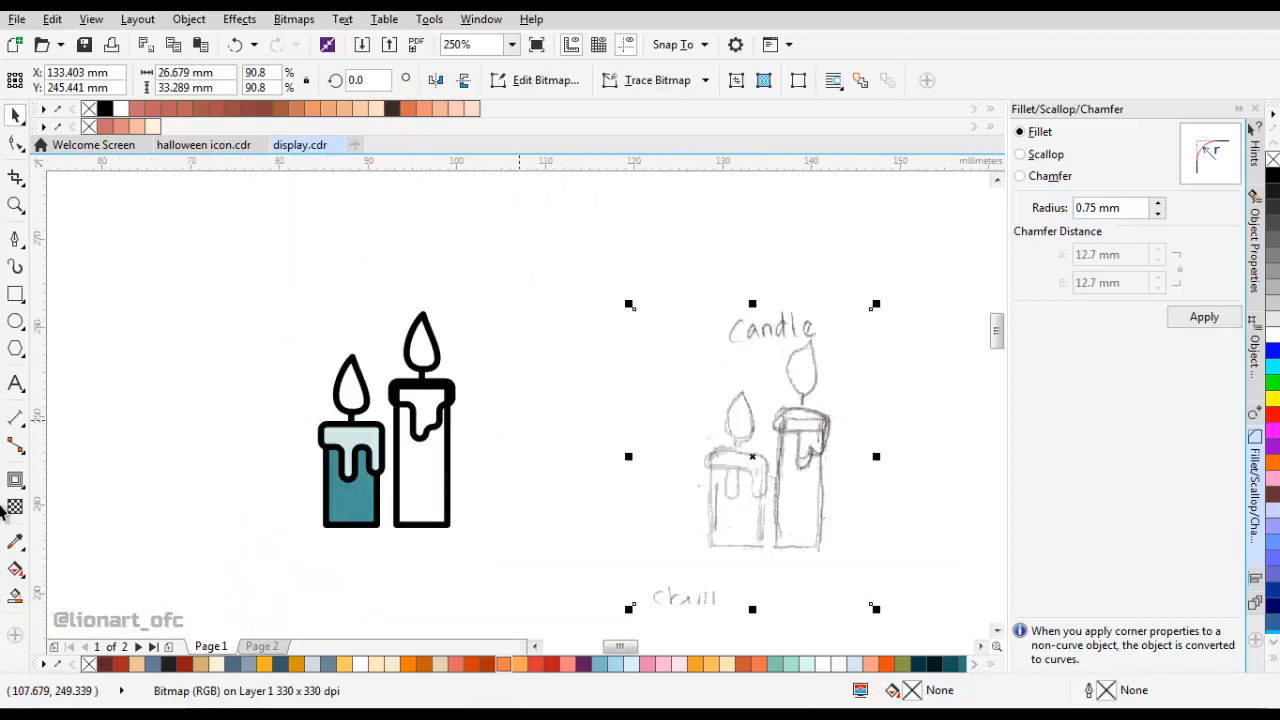
Fill the right candle's wax and body with the pale teal and medium teal sampled from the left candle.
{"action": "left_click", "coordinate": [15, 542]}
{"action": "scroll", "coordinate": [339, 452], "scroll_direction": "up", "scroll_amount": 1}
{"action": "left_click", "coordinate": [362, 416]}
{"action": "left_click", "coordinate": [492, 362]}
{"action": "left_click", "coordinate": [391, 537], "text": "shift"}
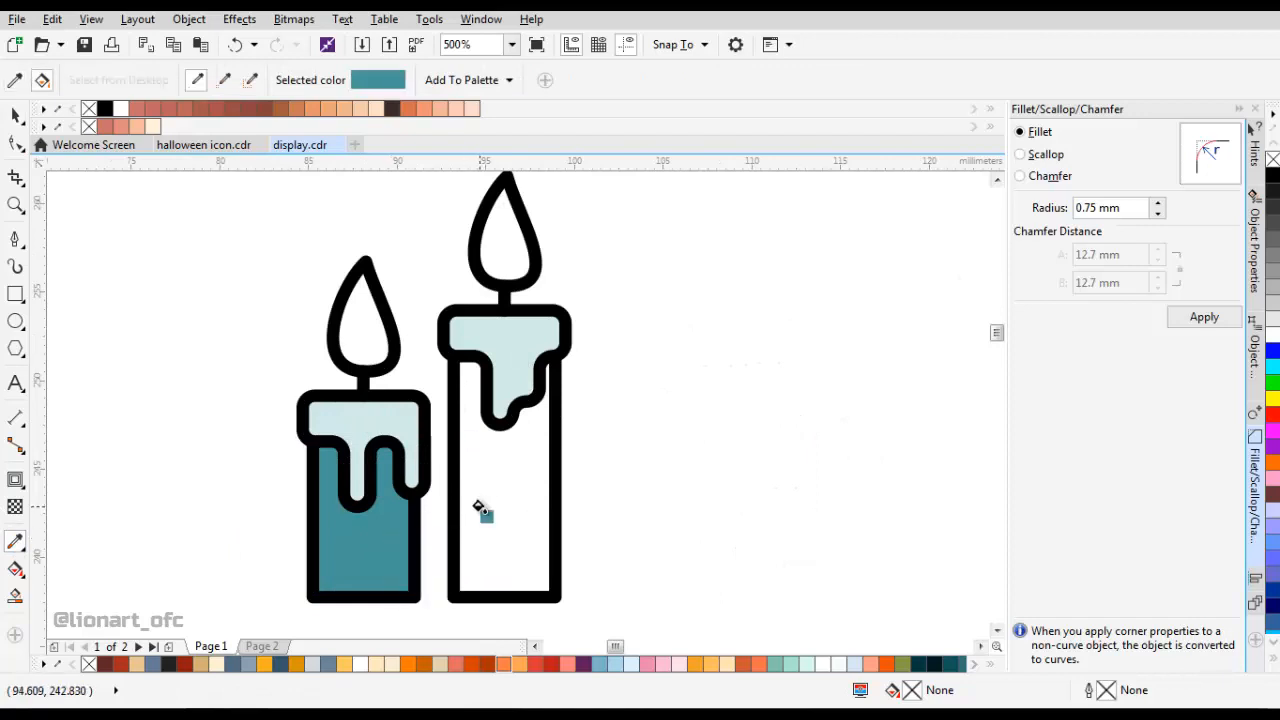
{"action": "left_click", "coordinate": [480, 508]}
{"action": "scroll", "coordinate": [502, 484], "scroll_direction": "down", "scroll_amount": 1}
{"action": "key", "text": "space"}
{"action": "left_click", "coordinate": [569, 398]}
Add a one-step inward contour to the left flame with a 1.0 mm offset.
{"action": "scroll", "coordinate": [436, 430], "scroll_direction": "up", "scroll_amount": 1}
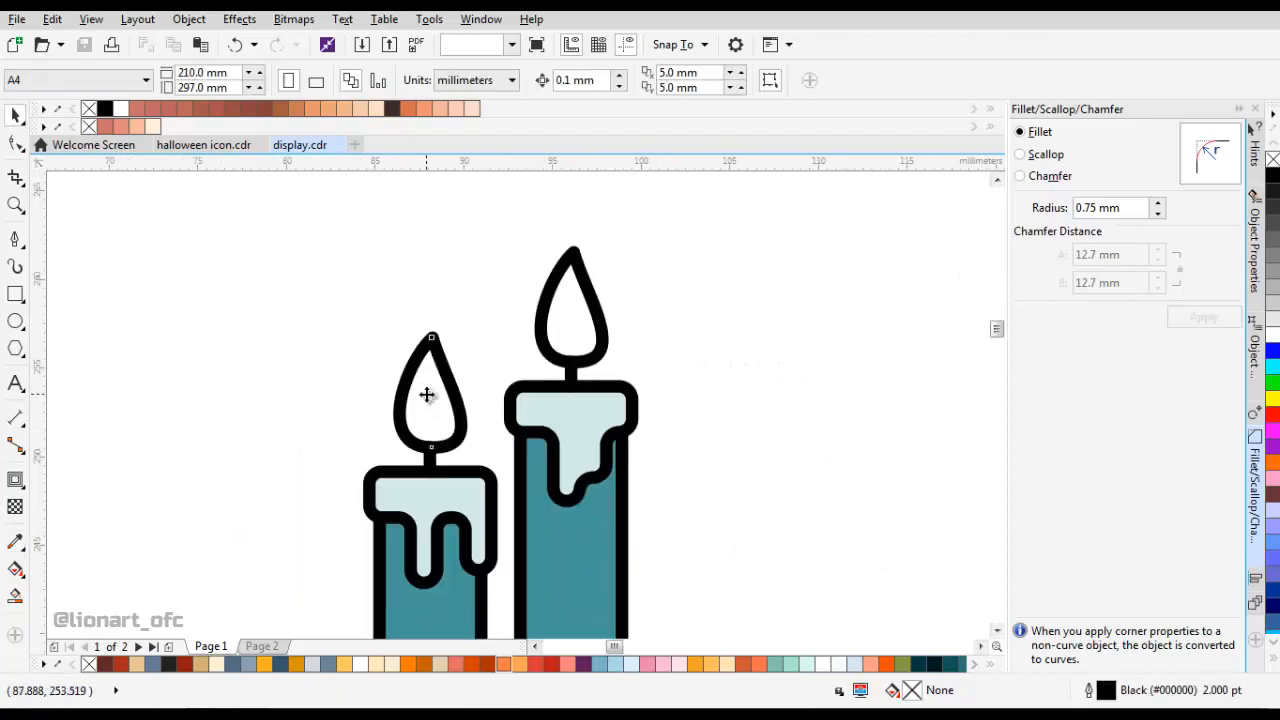
{"action": "left_click", "coordinate": [426, 395]}
{"action": "left_click", "coordinate": [15, 480]}
{"action": "scroll", "coordinate": [437, 366], "scroll_direction": "up", "scroll_amount": 1}
{"action": "mouse_move", "coordinate": [437, 366]}
{"action": "left_mouse_down"}
{"action": "mouse_move", "coordinate": [414, 349]}
{"action": "mouse_move", "coordinate": [427, 346]}
{"action": "left_mouse_up"}
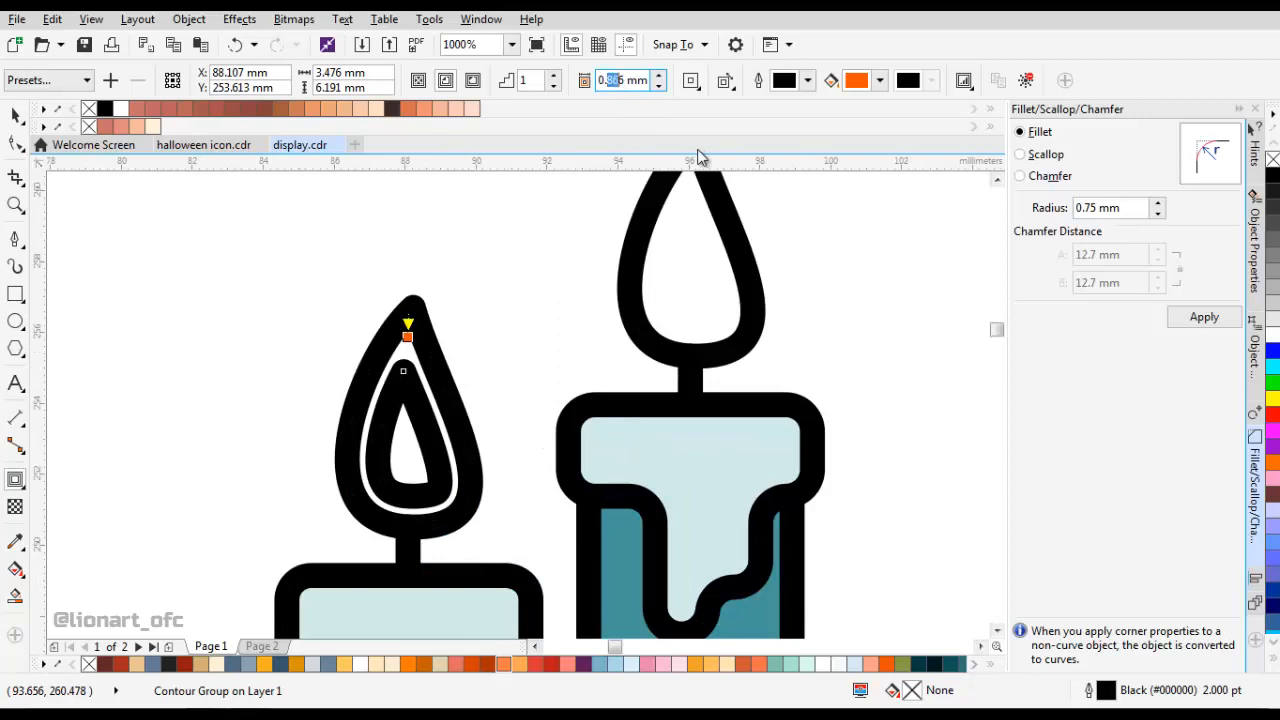
{"action": "type", "text": "0.8"}
{"action": "key", "text": "Return"}
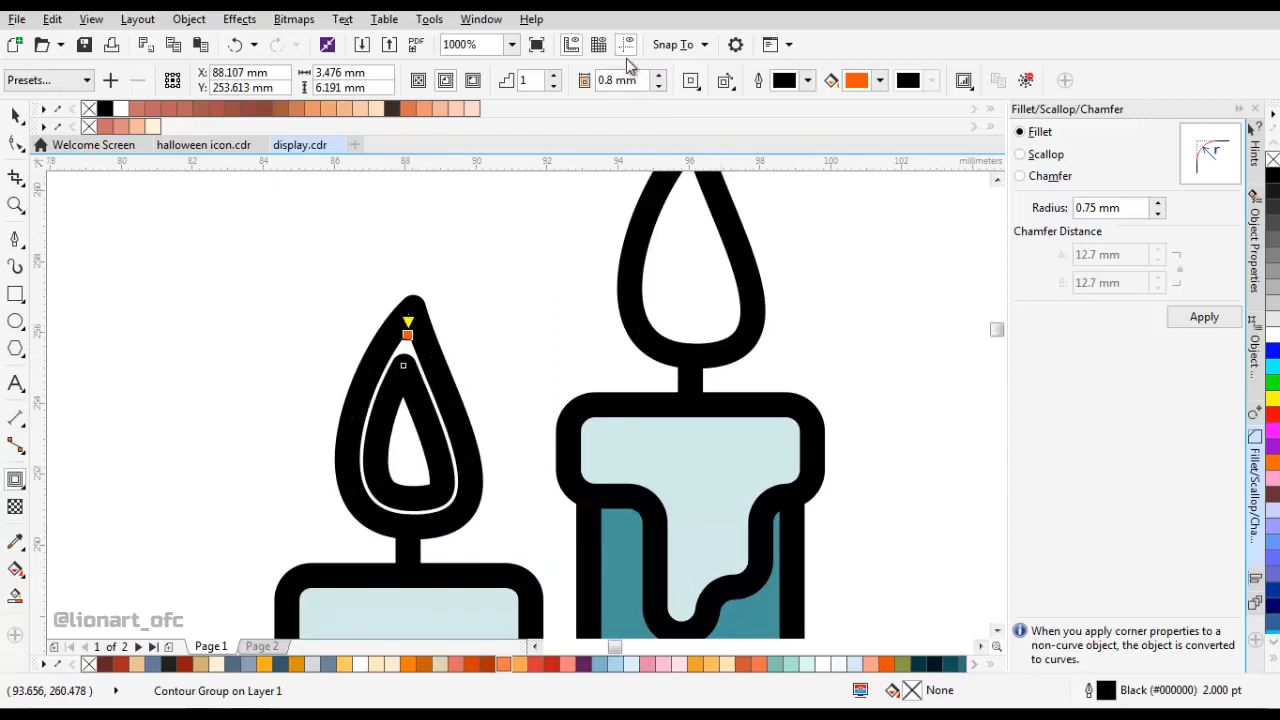
{"action": "type", "text": "1"}
{"action": "key", "text": "Return"}
Break the left flame's contour group apart and move the inner flame shape down to the base of the outer flame.
{"action": "key", "text": "space"}
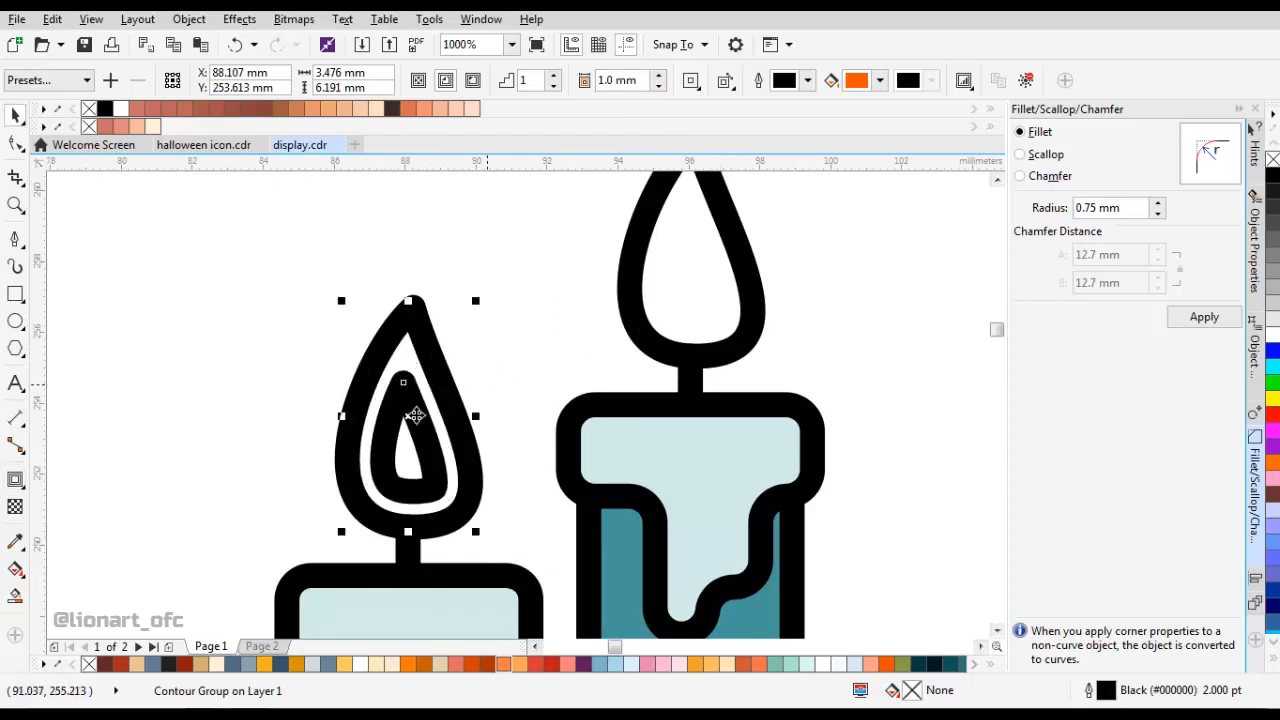
{"action": "left_click_drag", "start_coordinate": [430, 439], "coordinate": [449, 396]}
{"action": "right_click", "coordinate": [446, 396]}
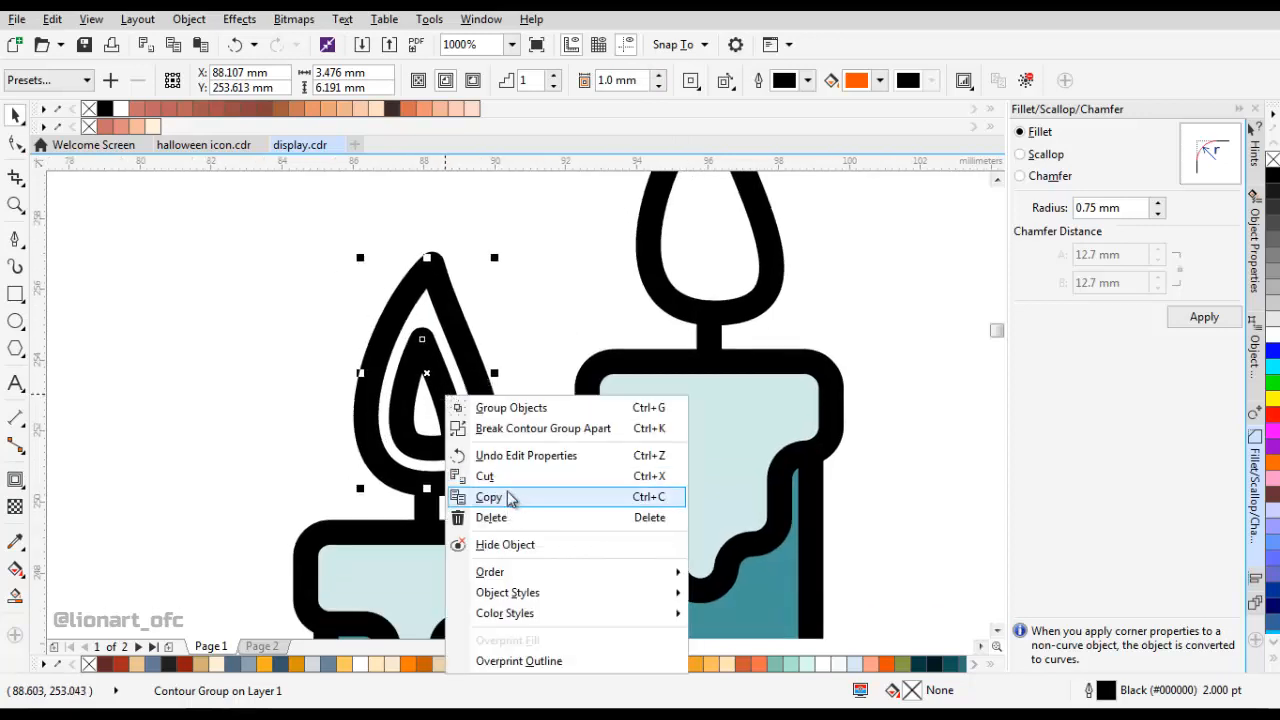
{"action": "left_click", "coordinate": [518, 429]}
{"action": "left_click", "coordinate": [537, 343]}
{"action": "left_click", "coordinate": [437, 463]}
{"action": "scroll", "coordinate": [437, 463], "scroll_direction": "up", "scroll_amount": 1}
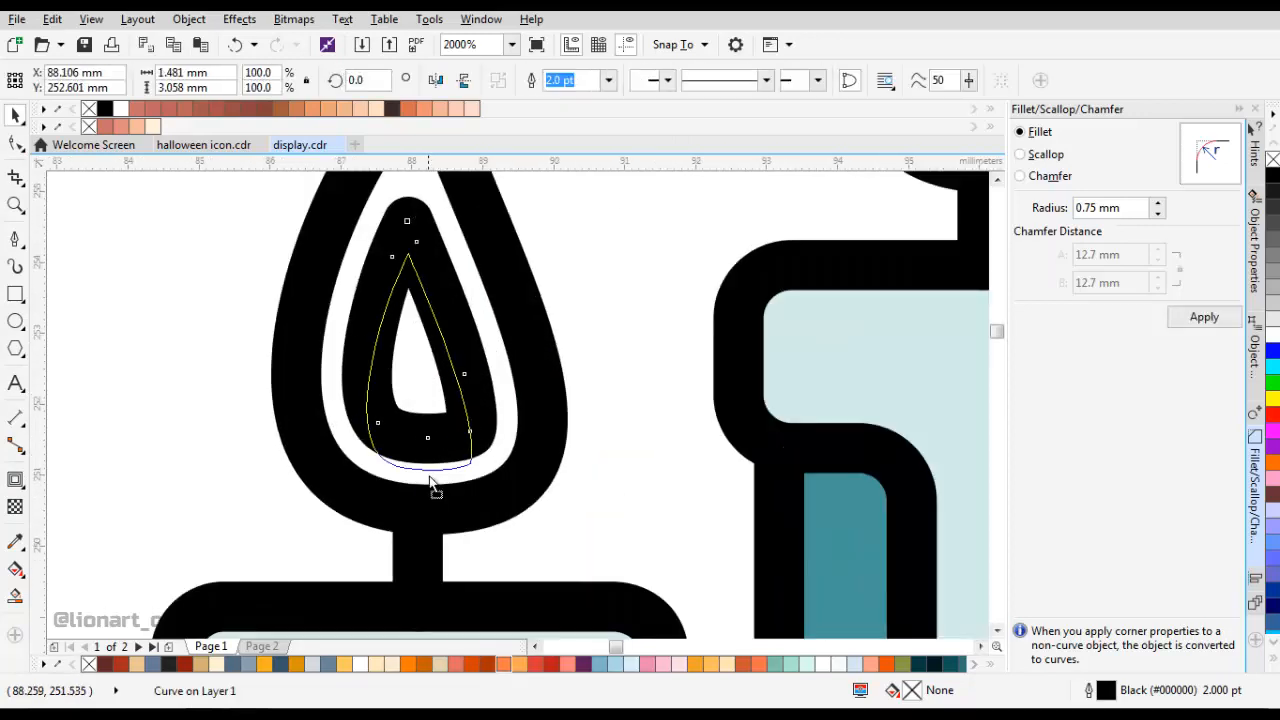
{"action": "scroll", "coordinate": [429, 507], "scroll_direction": "down", "scroll_amount": 3}
{"action": "scroll", "coordinate": [455, 425], "scroll_direction": "up", "scroll_amount": 1}
{"action": "scroll", "coordinate": [455, 425], "scroll_direction": "down", "scroll_amount": 4}
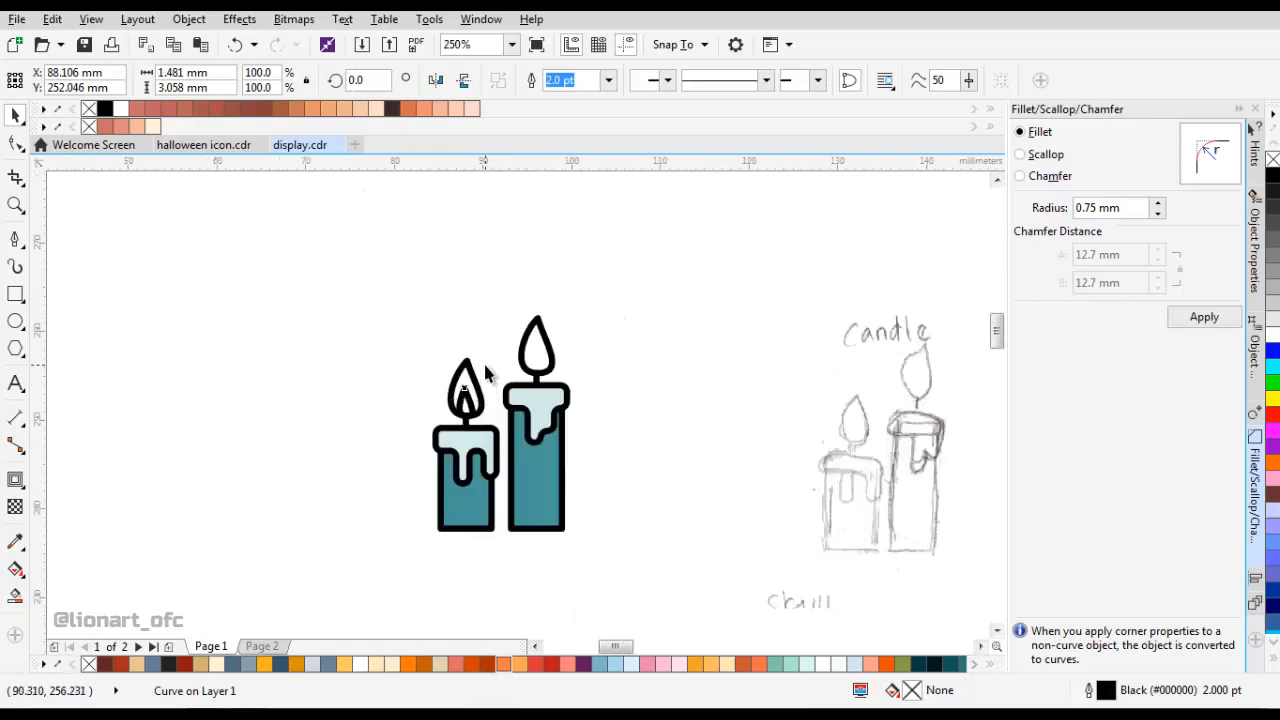
Fill the left outer flame with the yellow-orange sampled from the colour swatches.
{"action": "key", "text": "Escape"}
{"action": "left_click", "coordinate": [15, 541]}
{"action": "scroll", "coordinate": [215, 425], "scroll_direction": "down", "scroll_amount": 2}
{"action": "scroll", "coordinate": [337, 423], "scroll_direction": "up", "scroll_amount": 1}
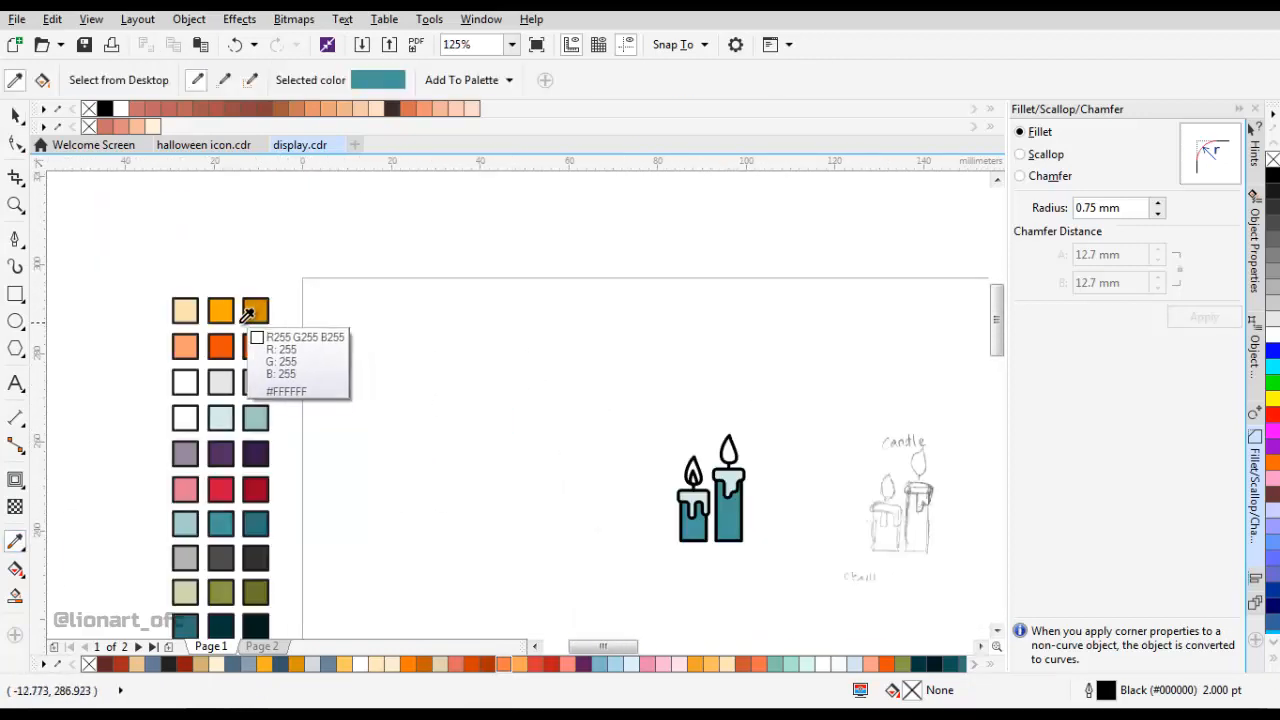
{"action": "left_click", "coordinate": [221, 309]}
{"action": "scroll", "coordinate": [701, 444], "scroll_direction": "up", "scroll_amount": 2}
{"action": "scroll", "coordinate": [380, 354], "scroll_direction": "down", "scroll_amount": 2}
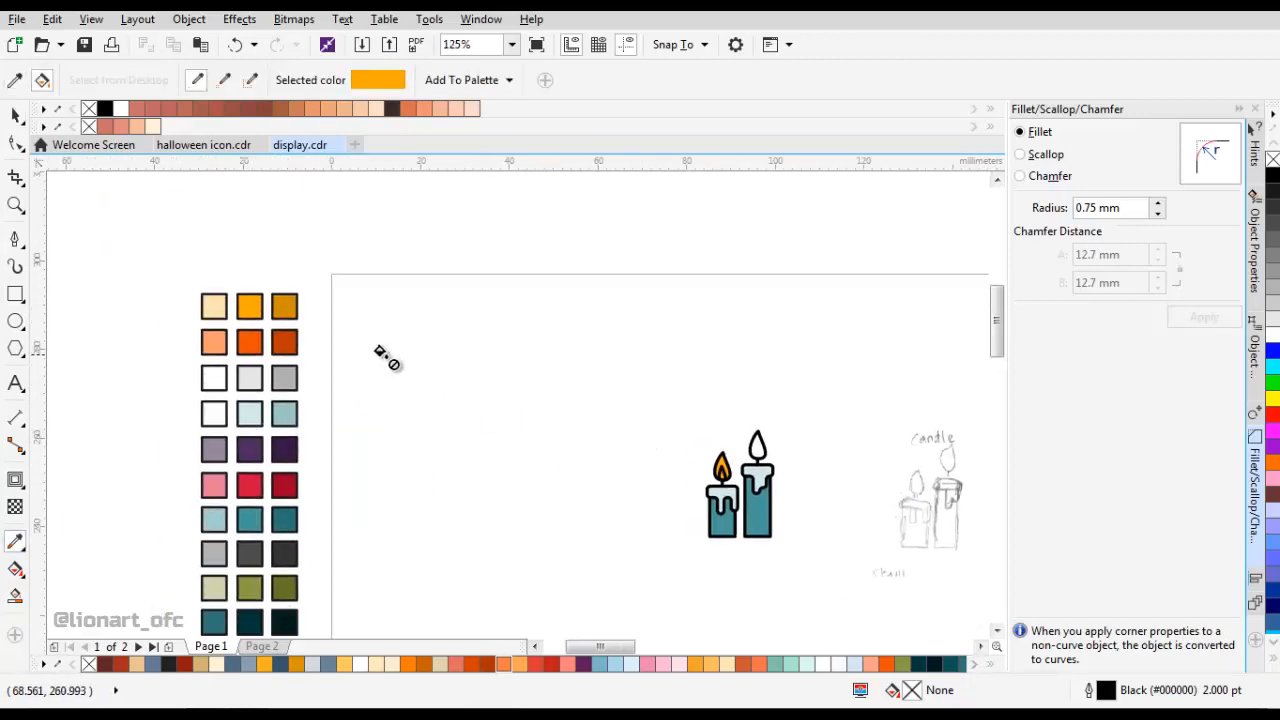
Fill the left inner flame with the orange-red swatch and set its outline width to None.
{"action": "left_click", "coordinate": [249, 343]}
{"action": "scroll", "coordinate": [716, 490], "scroll_direction": "up", "scroll_amount": 2}
{"action": "scroll", "coordinate": [710, 485], "scroll_direction": "up", "scroll_amount": 1}
{"action": "left_click", "coordinate": [662, 427]}
{"action": "key", "text": "space"}
{"action": "left_click", "coordinate": [661, 430]}
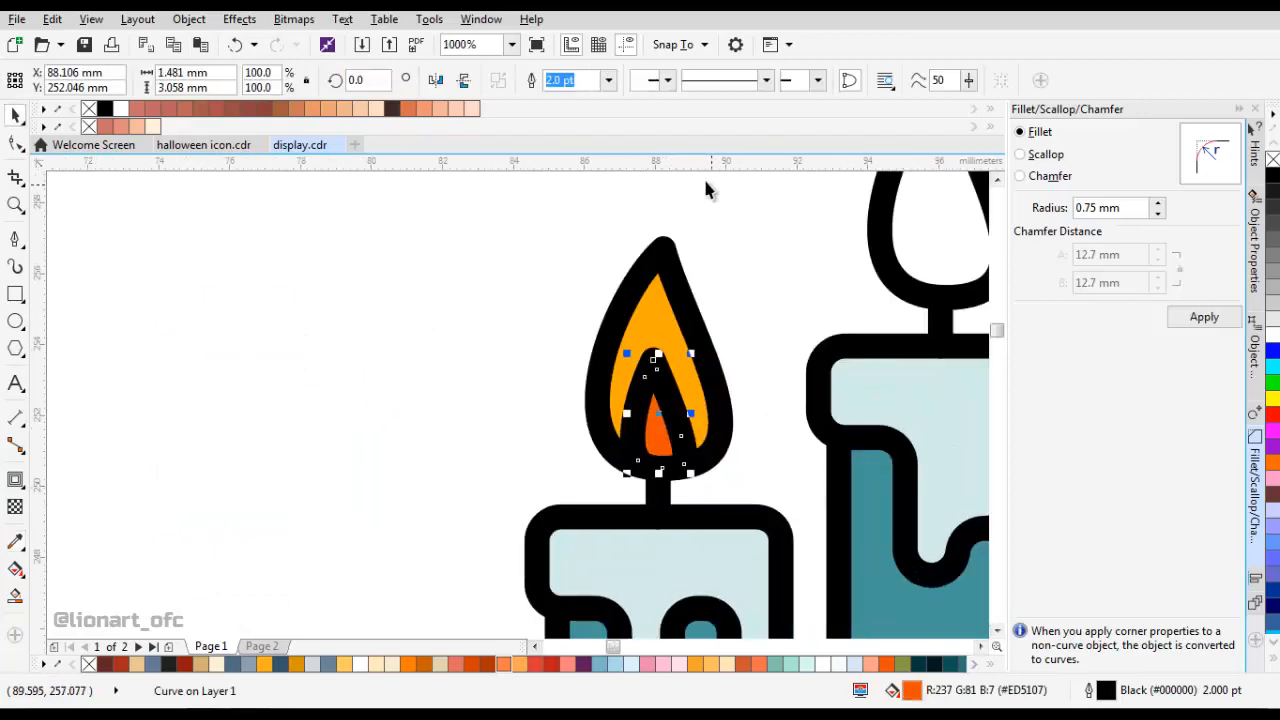
{"action": "left_click", "coordinate": [608, 80]}
{"action": "left_click", "coordinate": [602, 102]}
{"action": "scroll", "coordinate": [505, 422], "scroll_direction": "down", "scroll_amount": 2}
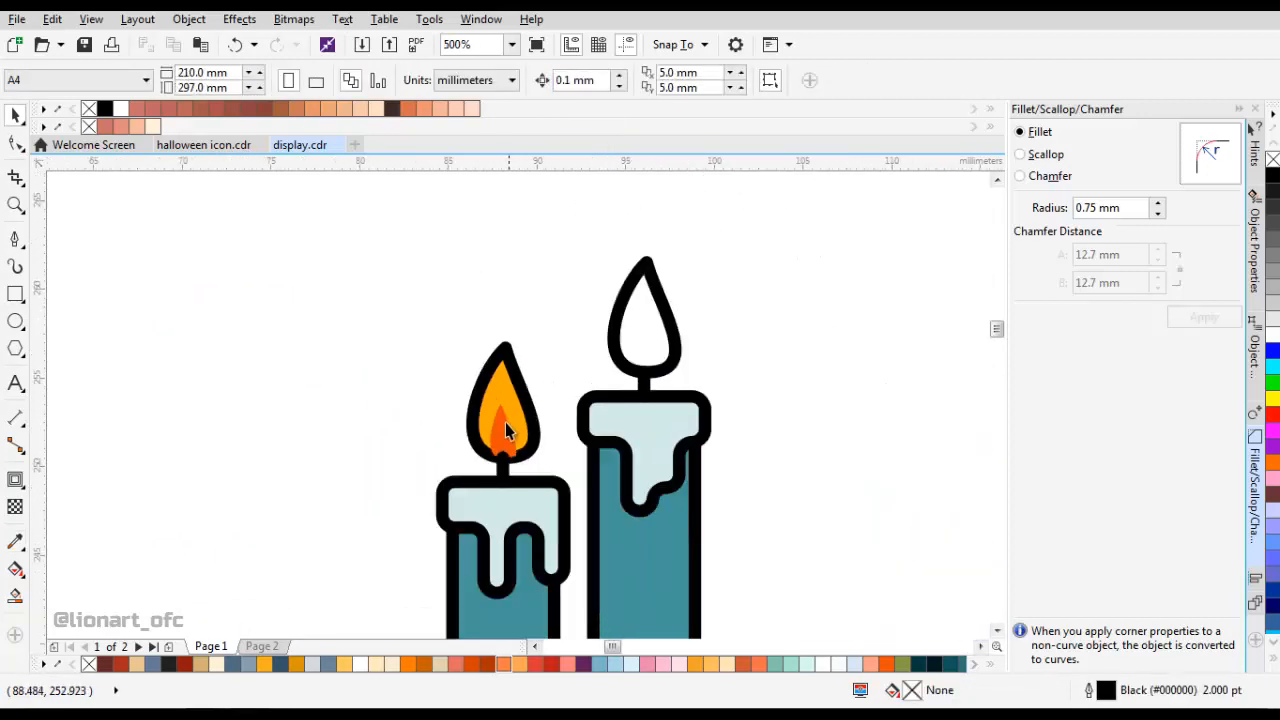
Copy the left inner flame and place the pasted duplicate, mirrored horizontally, inside the right flame.
{"action": "left_click", "coordinate": [505, 424]}
{"action": "right_click", "coordinate": [508, 428]}
{"action": "left_click", "coordinate": [551, 382]}
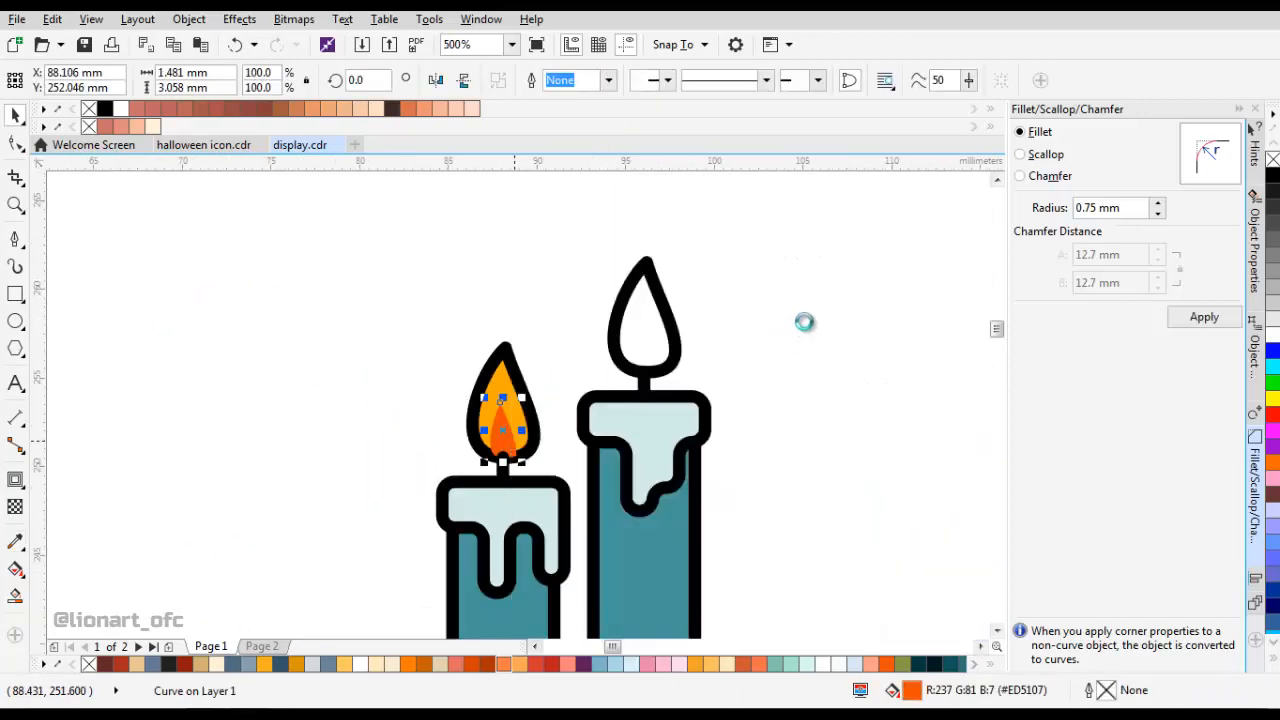
{"action": "left_click", "coordinate": [816, 305]}
{"action": "left_click", "coordinate": [655, 333]}
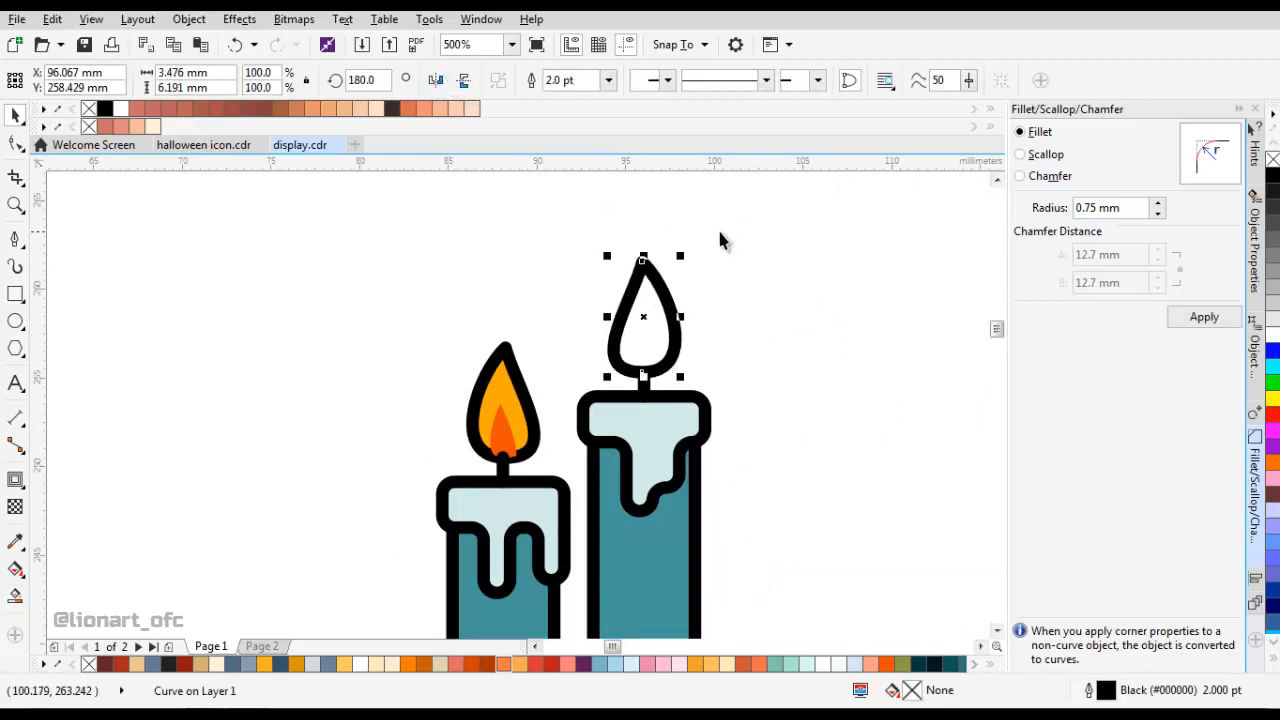
{"action": "right_click", "coordinate": [814, 246]}
{"action": "left_click", "coordinate": [851, 366]}
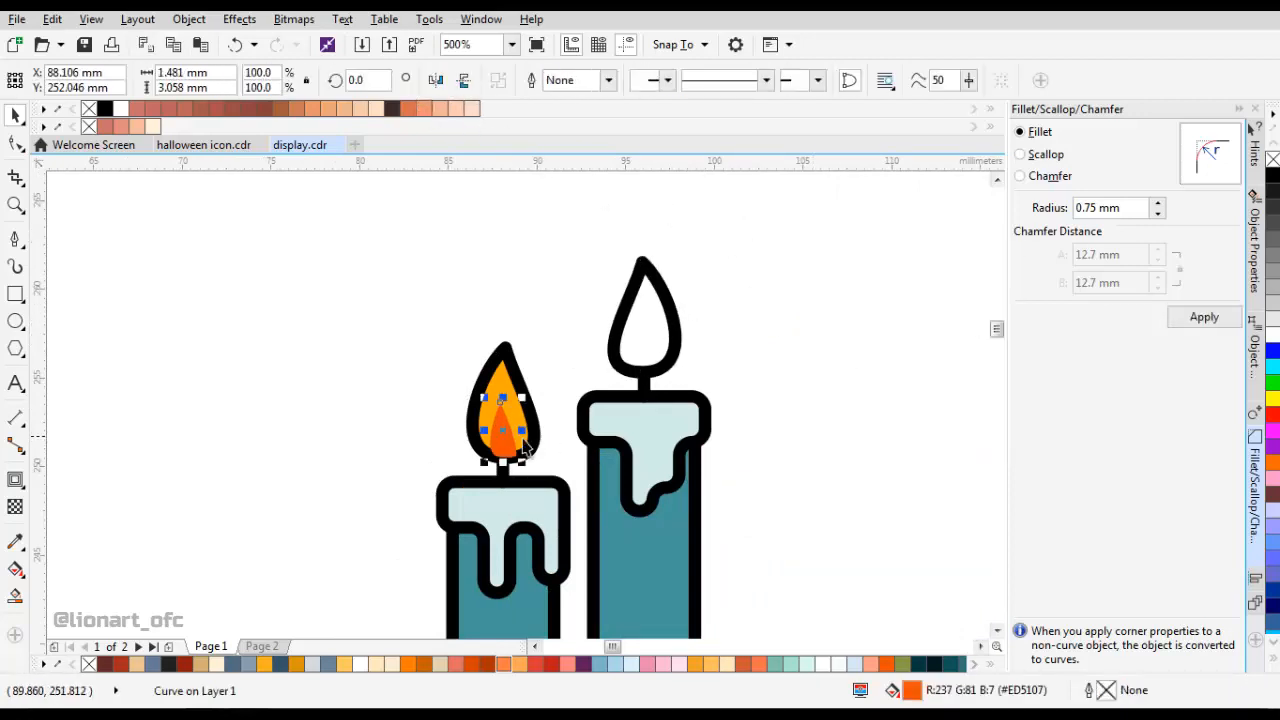
{"action": "left_click_drag", "start_coordinate": [655, 362], "coordinate": [655, 363]}
{"action": "scroll", "coordinate": [638, 322], "scroll_direction": "up", "scroll_amount": 2}
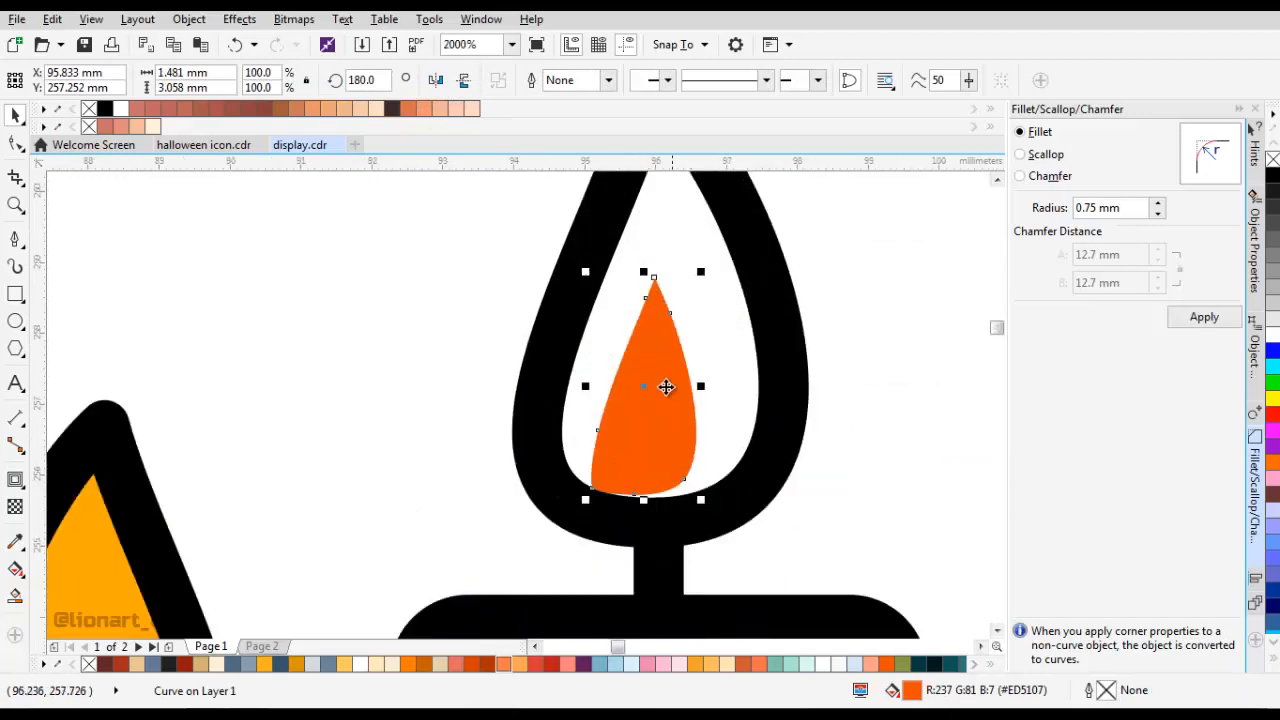
Centre the inner flame horizontally within the right flame and align their bottom edges.
{"action": "left_click", "coordinate": [744, 419], "text": "shift"}
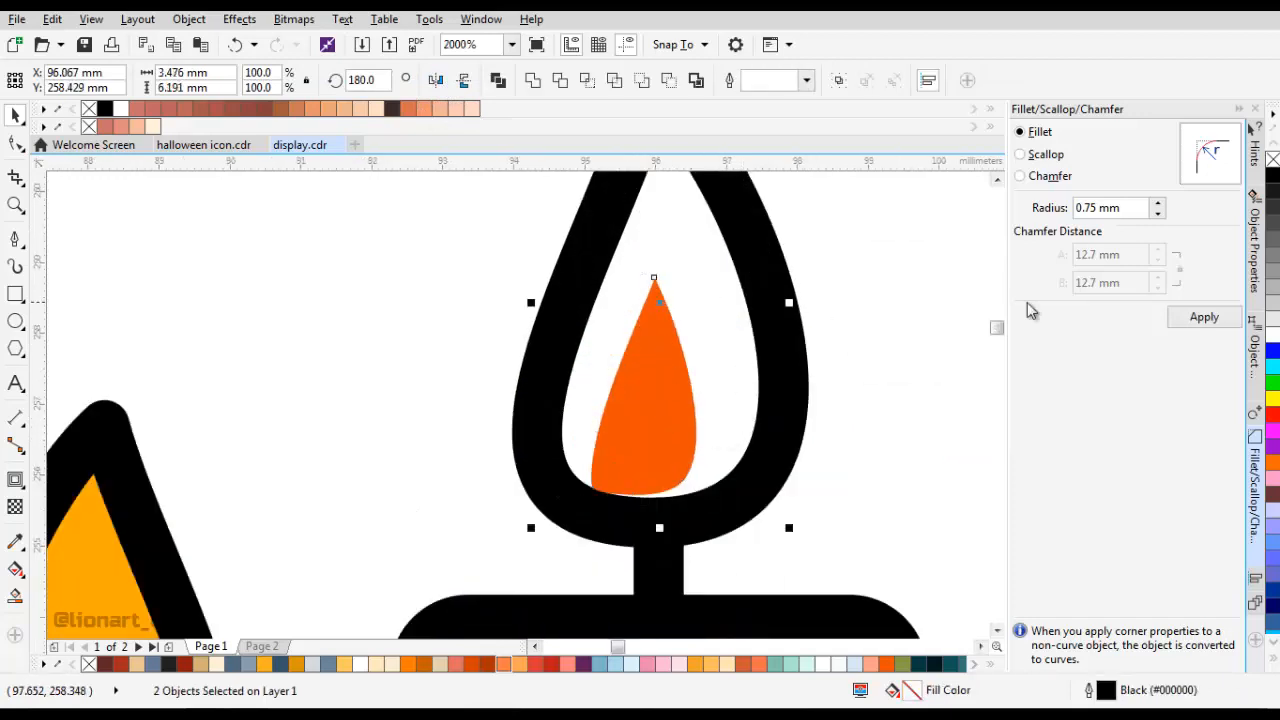
{"action": "left_click", "coordinate": [1256, 579]}
{"action": "left_click", "coordinate": [1056, 153]}
{"action": "left_click", "coordinate": [742, 415]}
{"action": "left_click", "coordinate": [697, 470]}
{"action": "left_click", "coordinate": [740, 494], "text": "shift"}
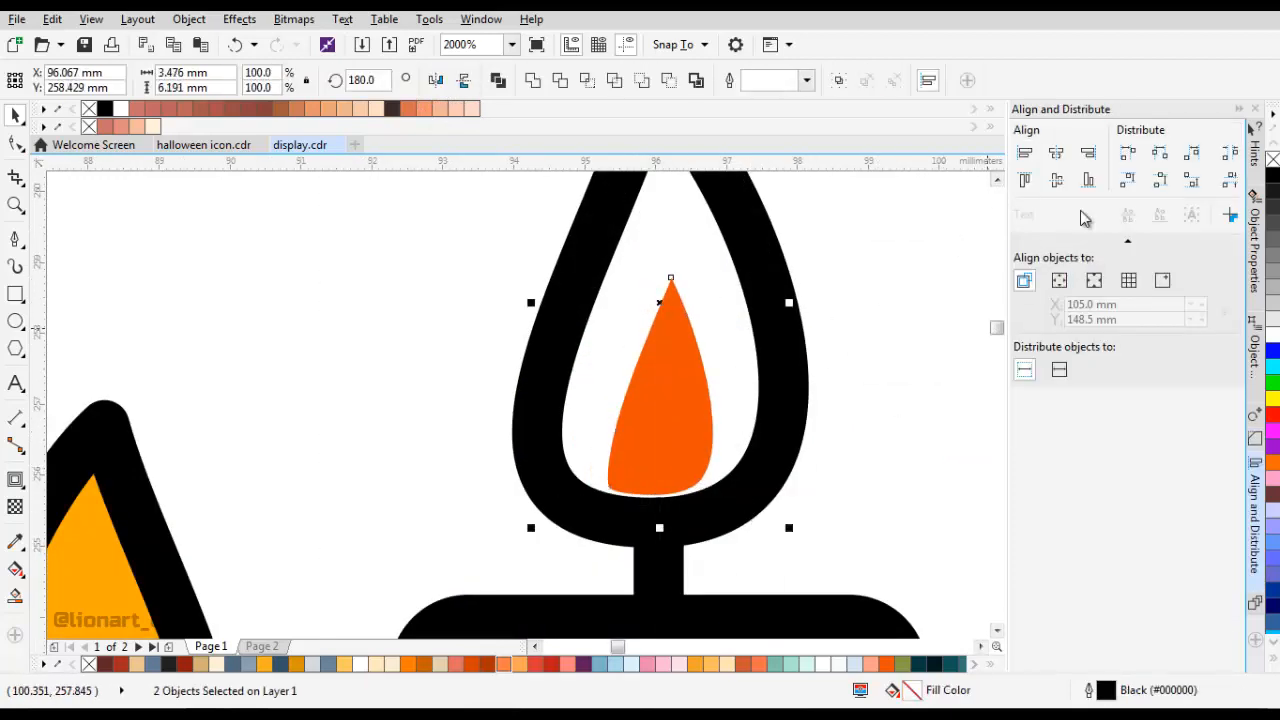
{"action": "left_click", "coordinate": [1088, 181]}
{"action": "left_click", "coordinate": [838, 314]}
Fill the right outer flame with the yellow-orange sampled from the left flame.
{"action": "scroll", "coordinate": [740, 366], "scroll_direction": "down", "scroll_amount": 2}
{"action": "left_click_drag", "start_coordinate": [677, 410], "coordinate": [585, 338]}
{"action": "left_click", "coordinate": [15, 543]}
{"action": "left_click", "coordinate": [526, 409]}
{"action": "left_click", "coordinate": [676, 323]}
{"action": "key", "text": "space"}
{"action": "left_click", "coordinate": [677, 323]}
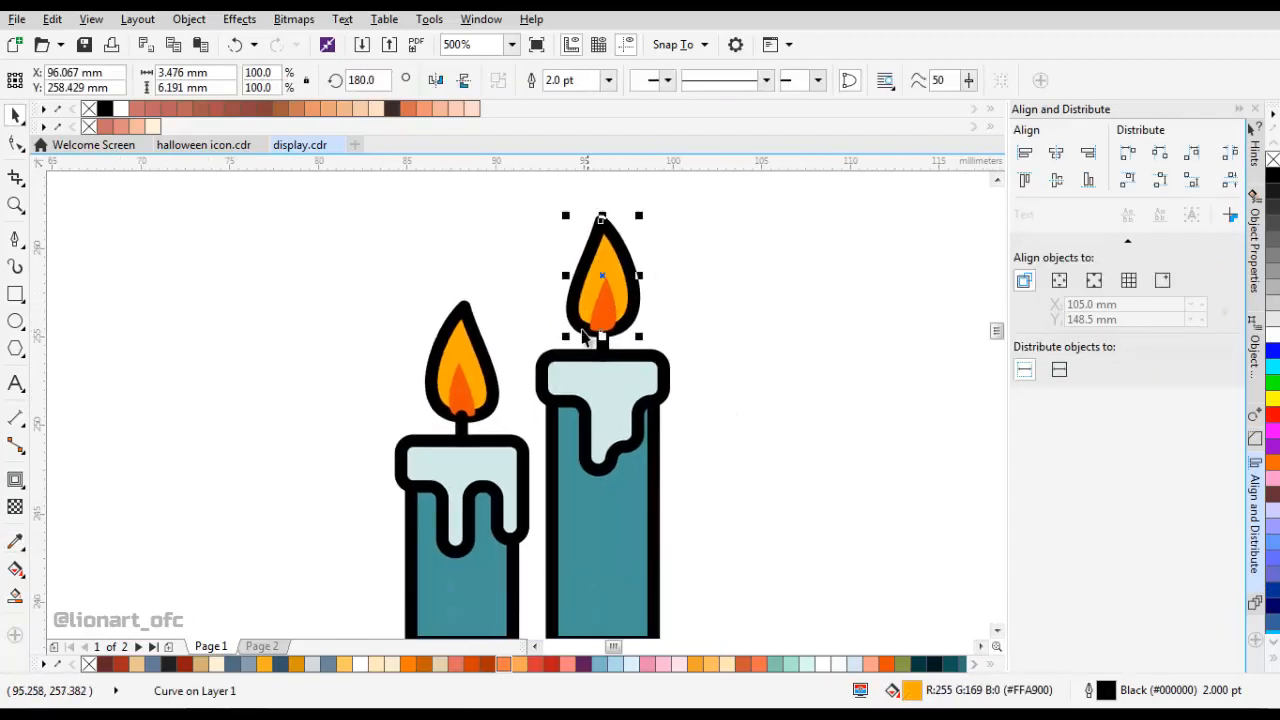
Copy both outer flames together and set the outline width of the originals to None.
{"action": "left_click", "coordinate": [504, 362], "text": "shift"}
{"action": "right_click", "coordinate": [689, 248]}
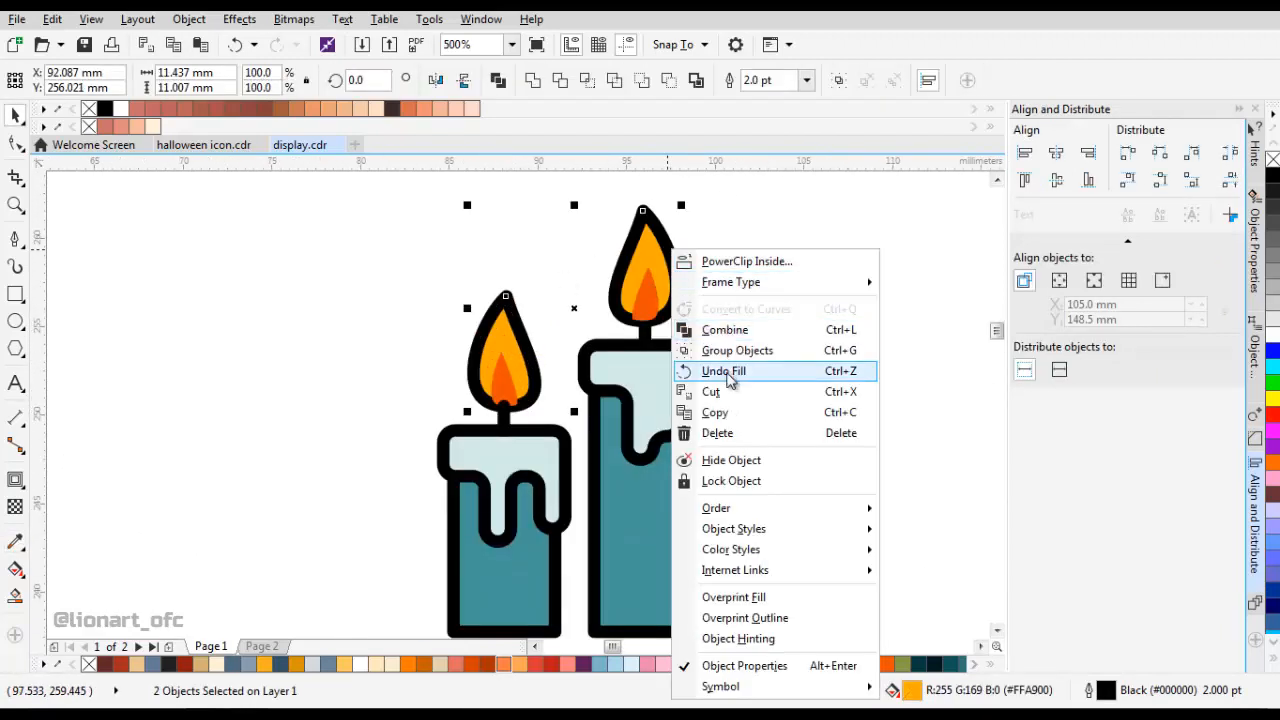
{"action": "left_click", "coordinate": [726, 411]}
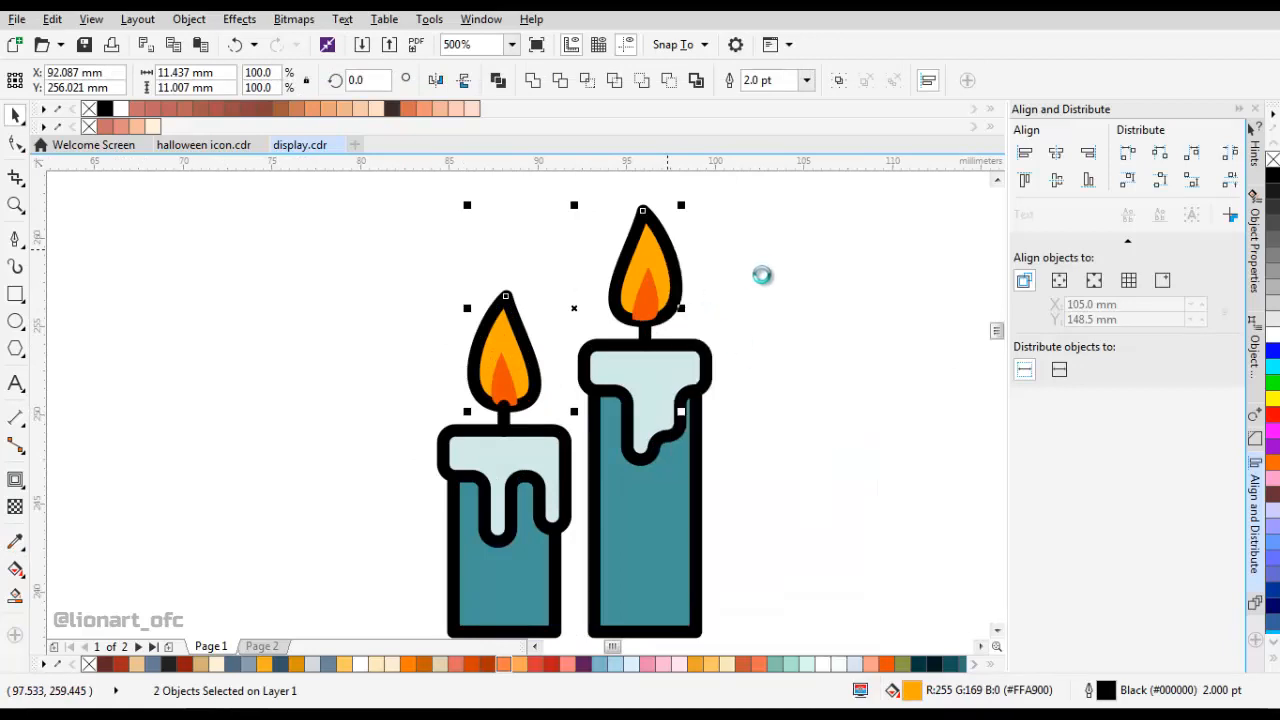
{"action": "left_click", "coordinate": [806, 80]}
{"action": "left_click", "coordinate": [765, 100]}
Paste the copied outer flames in place and remove their fill so only the black outlines cover the coloured shapes.
{"action": "right_click", "coordinate": [798, 205]}
{"action": "left_click", "coordinate": [830, 323]}
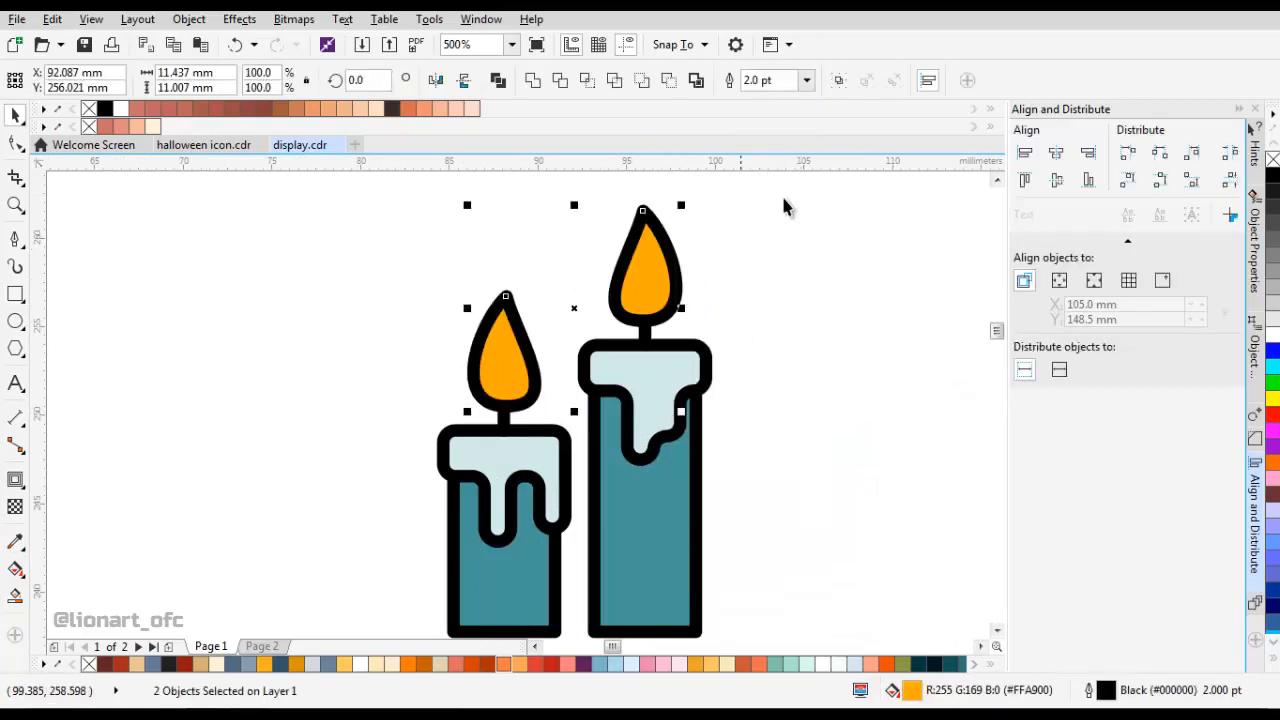
{"action": "left_click", "coordinate": [1274, 161]}
{"action": "left_click", "coordinate": [763, 281]}
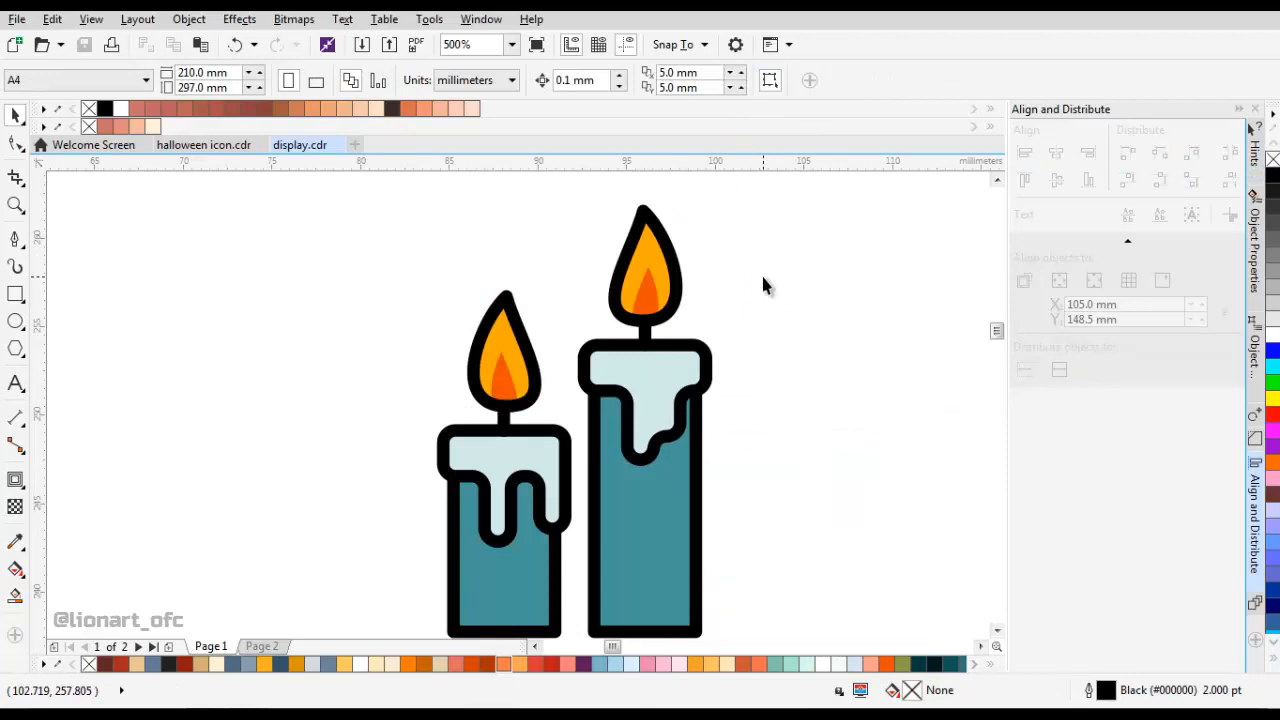
Duplicate the left flame's outline and offset the copy slightly down and to the right.
{"action": "left_click_drag", "start_coordinate": [751, 255], "coordinate": [761, 156]}
{"action": "key", "text": "F8"}
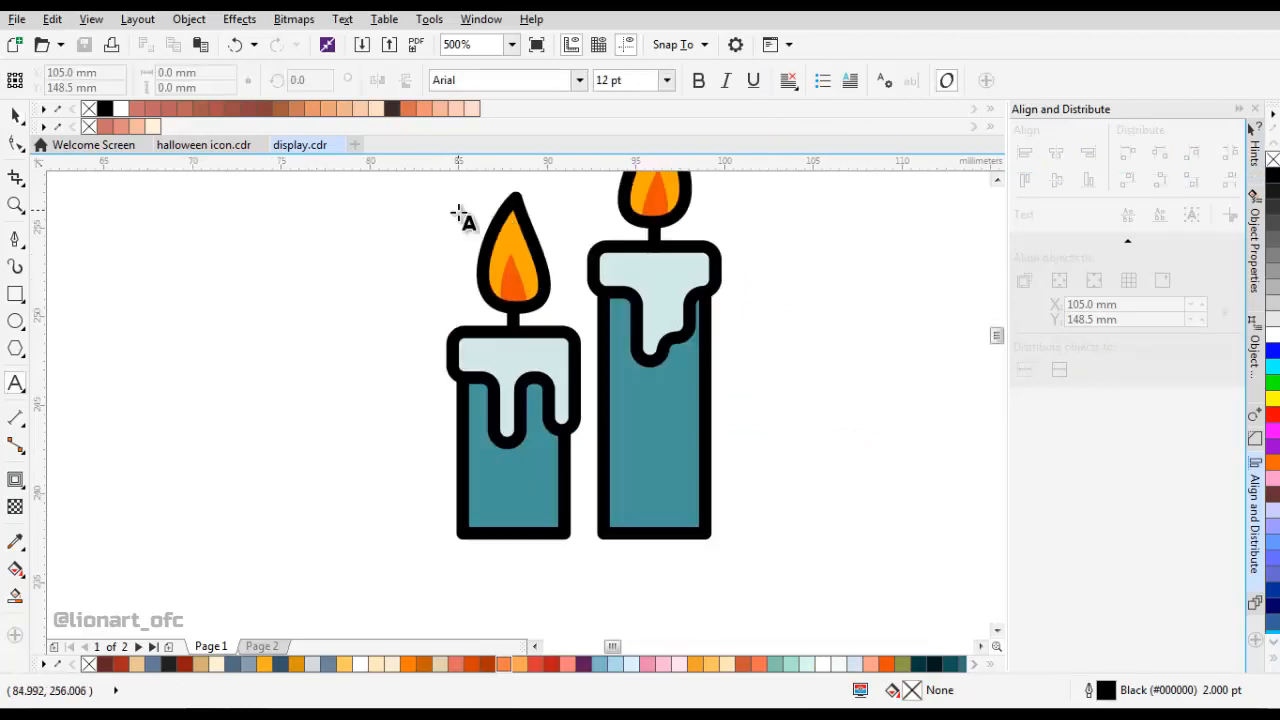
{"action": "left_click", "coordinate": [16, 115]}
{"action": "left_click", "coordinate": [537, 454]}
{"action": "scroll", "coordinate": [531, 349], "scroll_direction": "up", "scroll_amount": 3}
{"action": "left_click", "coordinate": [509, 318]}
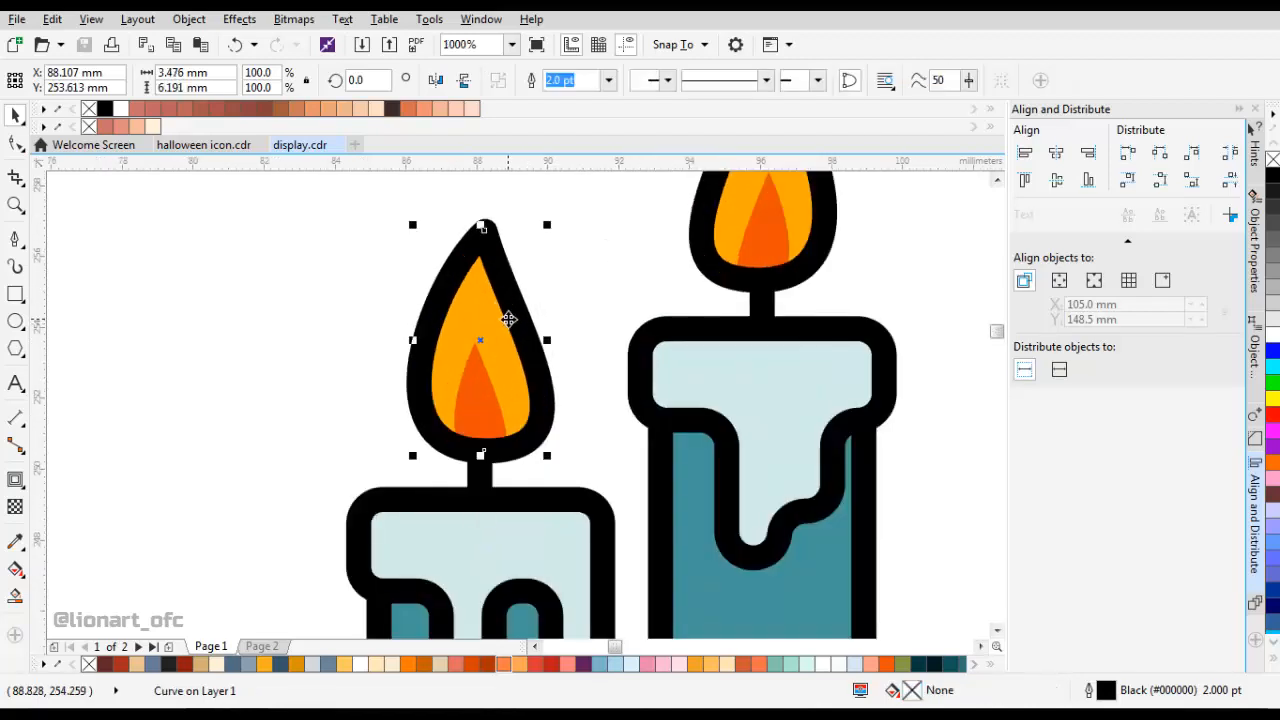
{"action": "key", "text": "F10"}
{"action": "left_click_drag", "start_coordinate": [517, 340], "coordinate": [537, 362]}
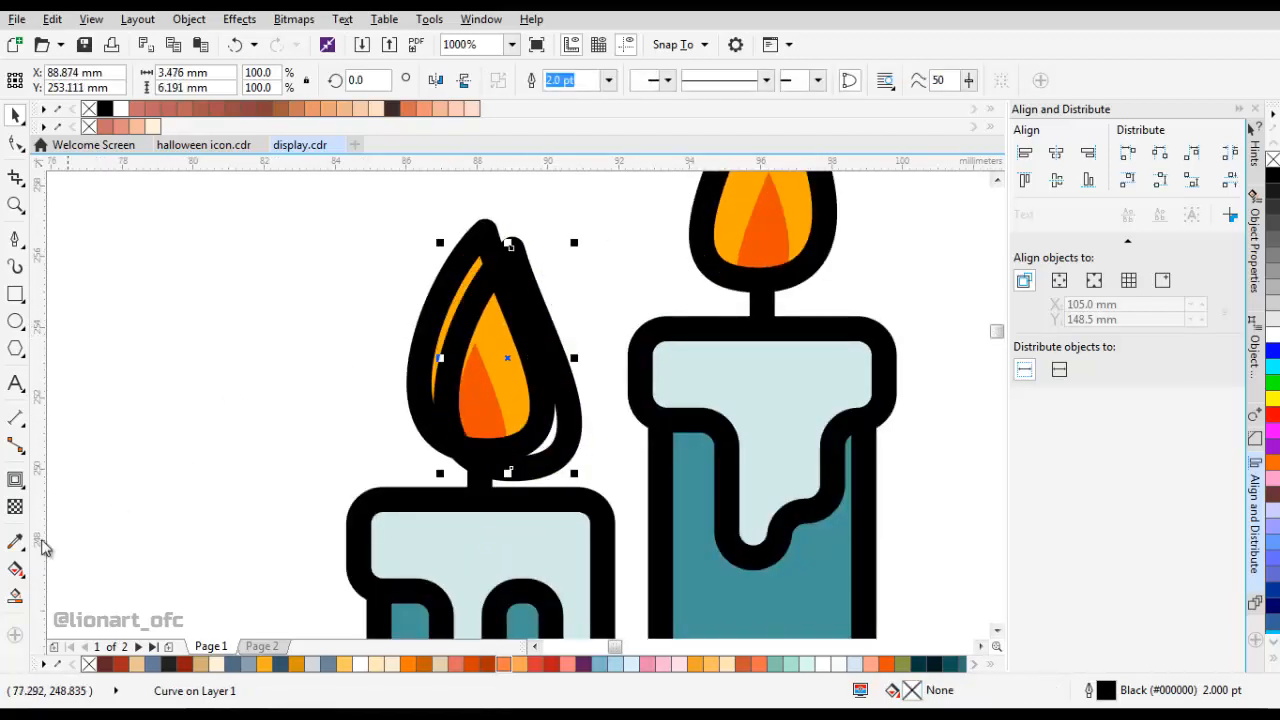
Smart-fill the crescent on the left side of the left flame and delete the offset outline duplicate.
{"action": "left_click", "coordinate": [15, 596]}
{"action": "left_click", "coordinate": [460, 290]}
{"action": "key", "text": "space"}
{"action": "left_click_drag", "start_coordinate": [520, 317], "coordinate": [704, 293]}
{"action": "left_click", "coordinate": [481, 351]}
{"action": "key", "text": "Delete"}
Set the left flame crescent's outline to None and fill it with the pale peach swatch.
{"action": "left_click", "coordinate": [404, 344]}
{"action": "scroll", "coordinate": [404, 344], "scroll_direction": "down", "scroll_amount": 1}
{"action": "left_click", "coordinate": [608, 80]}
{"action": "left_click", "coordinate": [572, 97]}
{"action": "scroll", "coordinate": [411, 342], "scroll_direction": "down", "scroll_amount": 2}
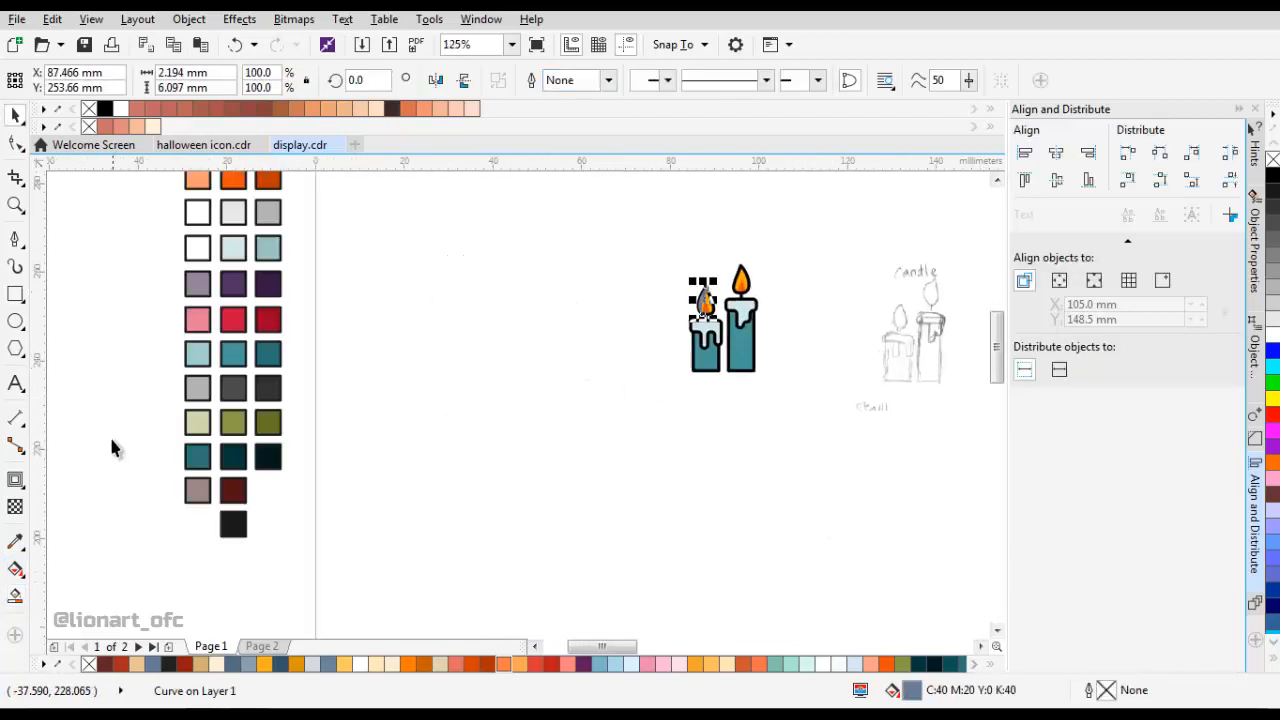
{"action": "left_click", "coordinate": [17, 540]}
{"action": "left_click_drag", "start_coordinate": [237, 245], "coordinate": [253, 355]}
{"action": "left_click", "coordinate": [214, 252]}
{"action": "scroll", "coordinate": [723, 407], "scroll_direction": "up", "scroll_amount": 4}
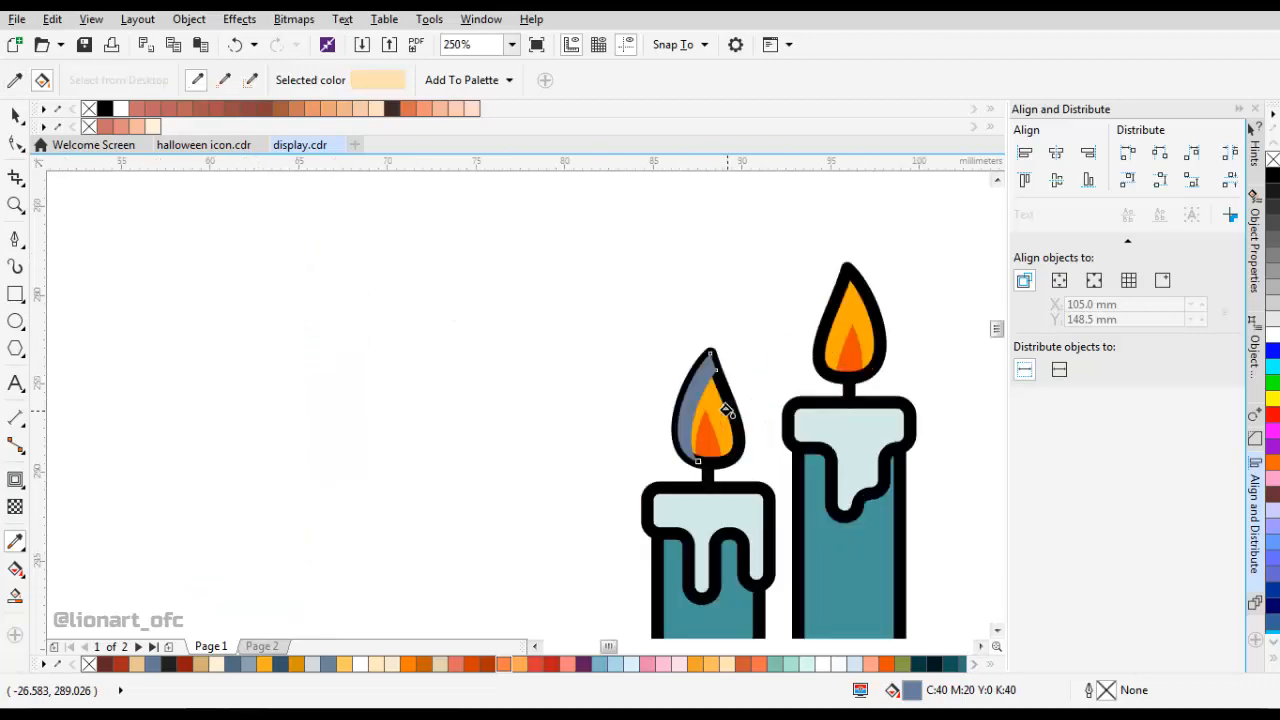
{"action": "left_click", "coordinate": [671, 372]}
Try to reuse the peach crescent by copying it, moving the duplicate onto the right flame and mirroring it horizontally.
{"action": "scroll", "coordinate": [672, 371], "scroll_direction": "down", "scroll_amount": 1}
{"action": "left_click_drag", "start_coordinate": [677, 365], "coordinate": [433, 358]}
{"action": "key", "text": "space"}
{"action": "right_click", "coordinate": [433, 358]}
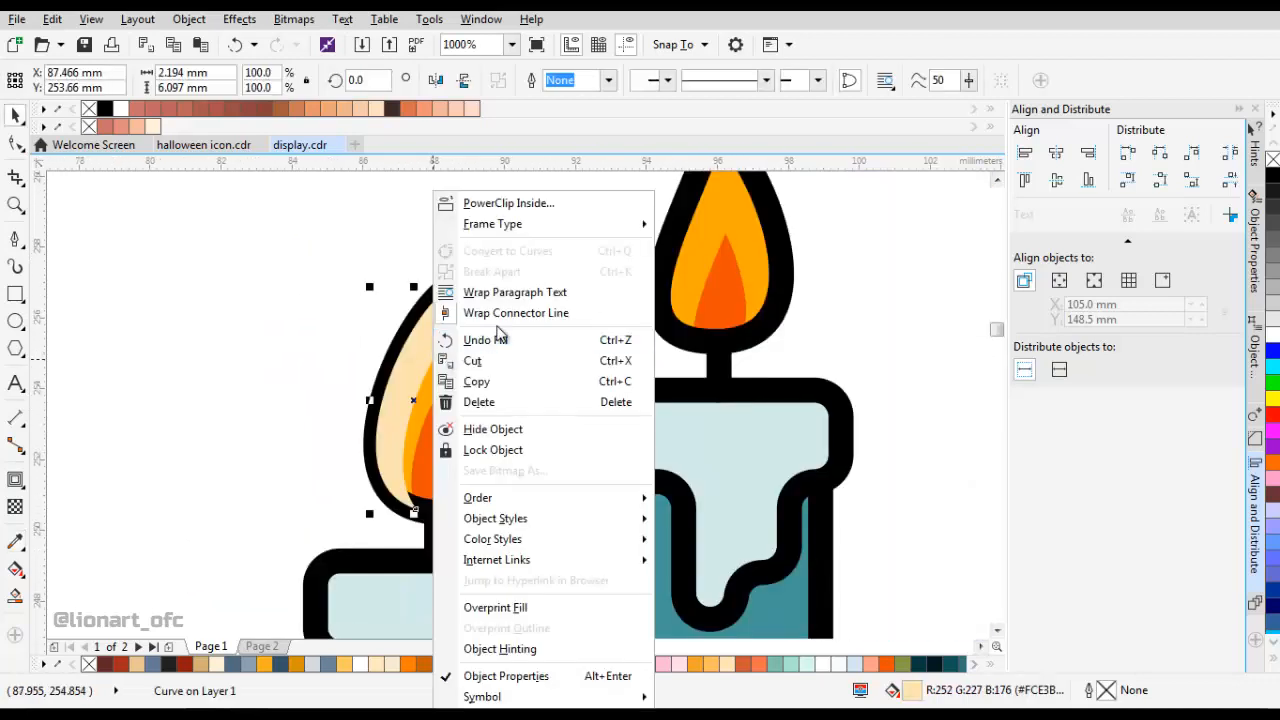
{"action": "left_click", "coordinate": [508, 386]}
{"action": "right_click", "coordinate": [557, 265]}
{"action": "left_click", "coordinate": [566, 390]}
{"action": "left_click", "coordinate": [416, 377]}
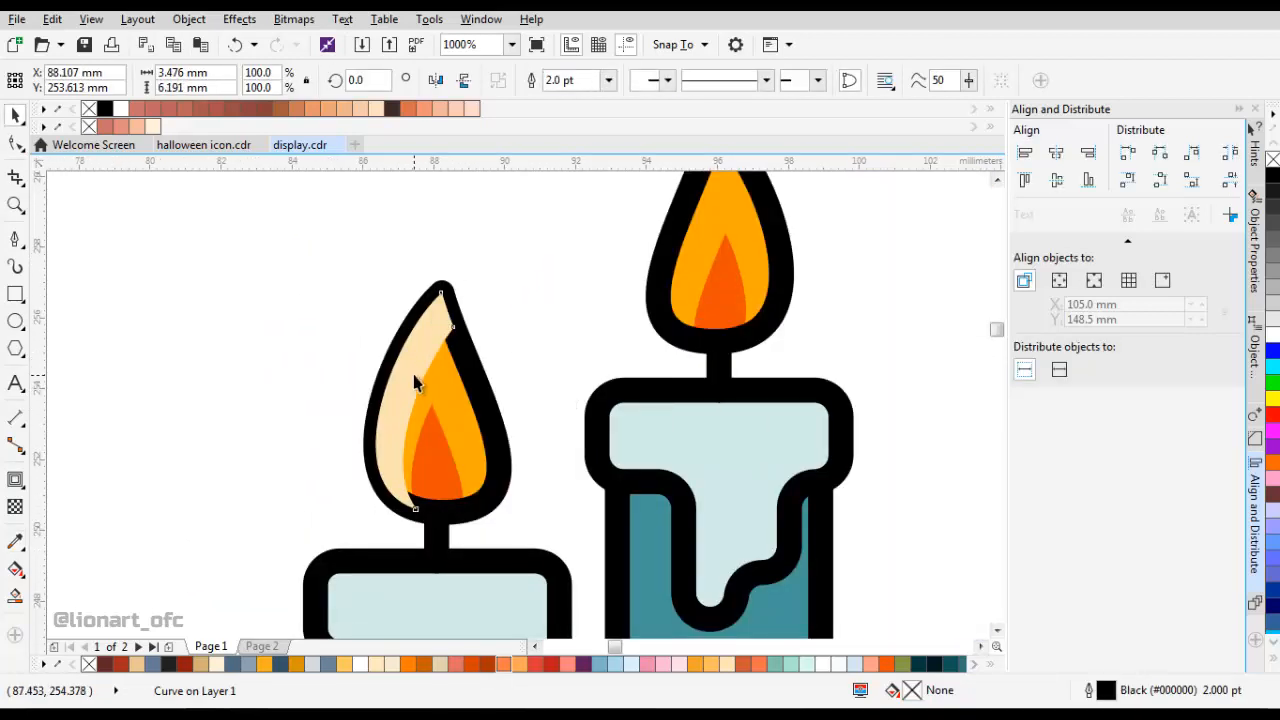
{"action": "left_click_drag", "start_coordinate": [414, 363], "coordinate": [696, 321]}
{"action": "left_click", "coordinate": [438, 82]}
Align the crescent copy with the right flame's top and right edges, and delete the copy.
{"action": "left_click", "coordinate": [716, 283], "text": "shift"}
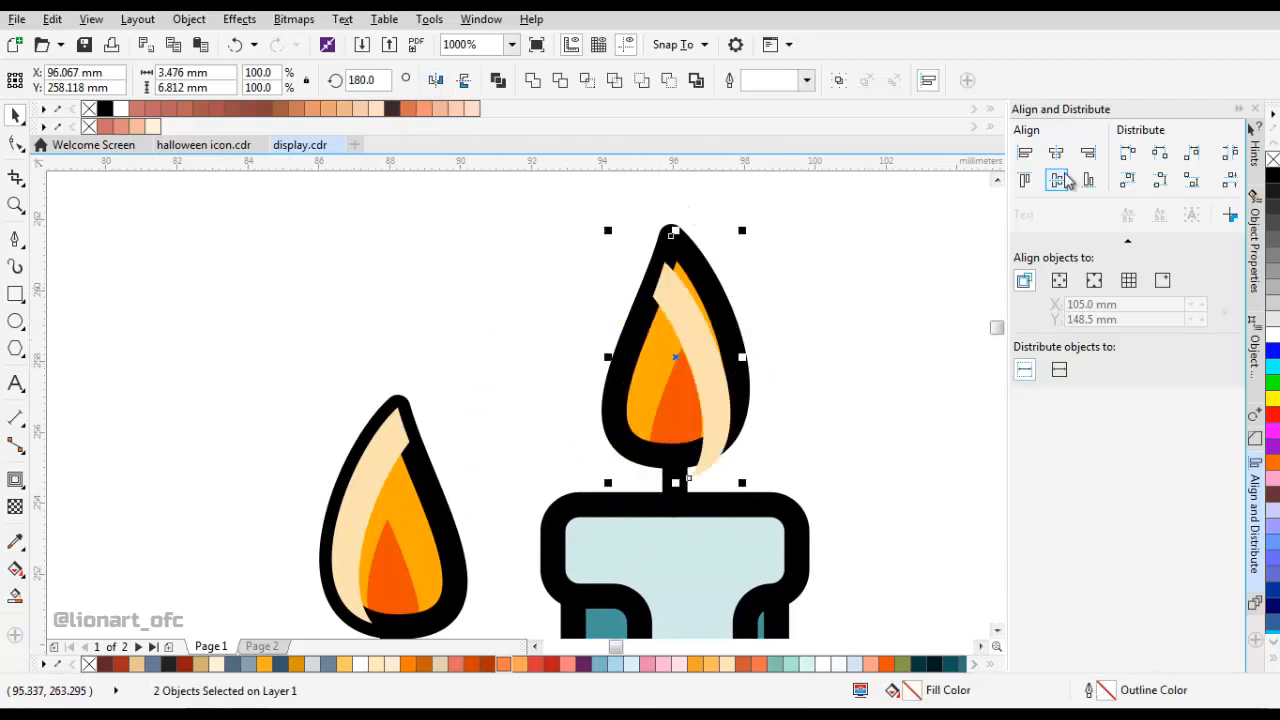
{"action": "left_click", "coordinate": [1026, 181]}
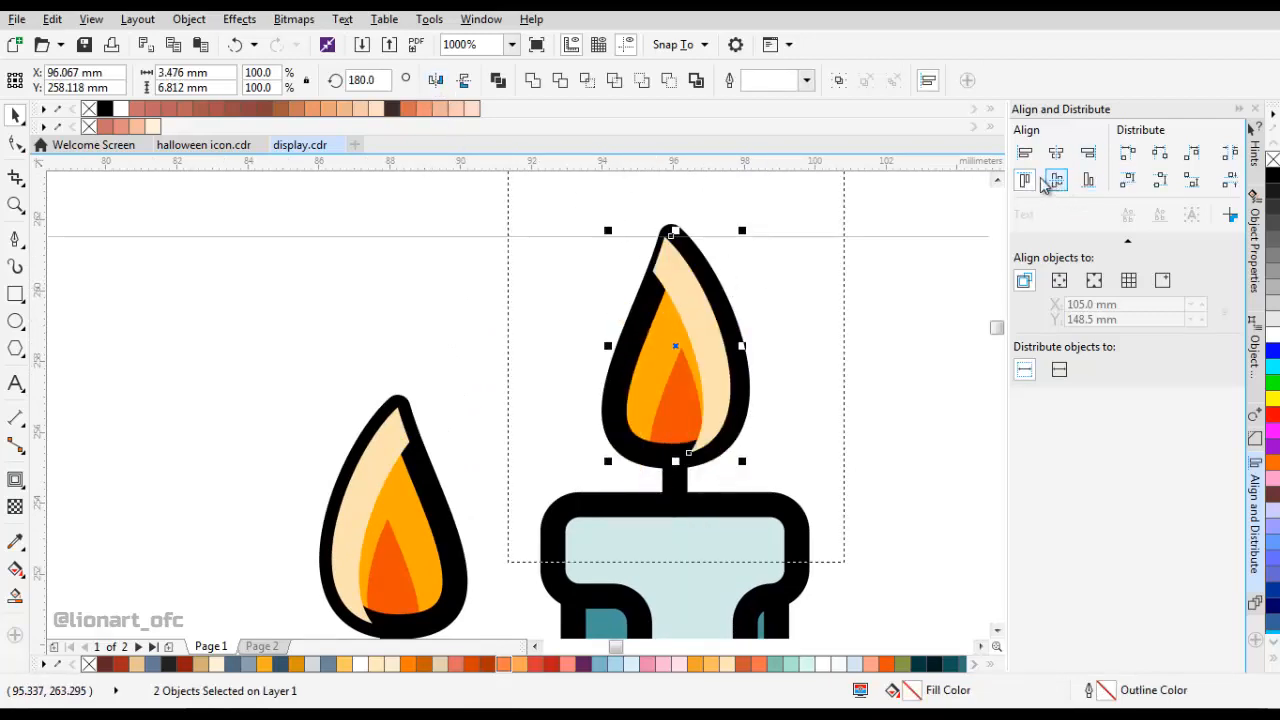
{"action": "left_click", "coordinate": [1082, 160]}
{"action": "key", "text": "Escape"}
{"action": "right_click", "coordinate": [714, 332]}
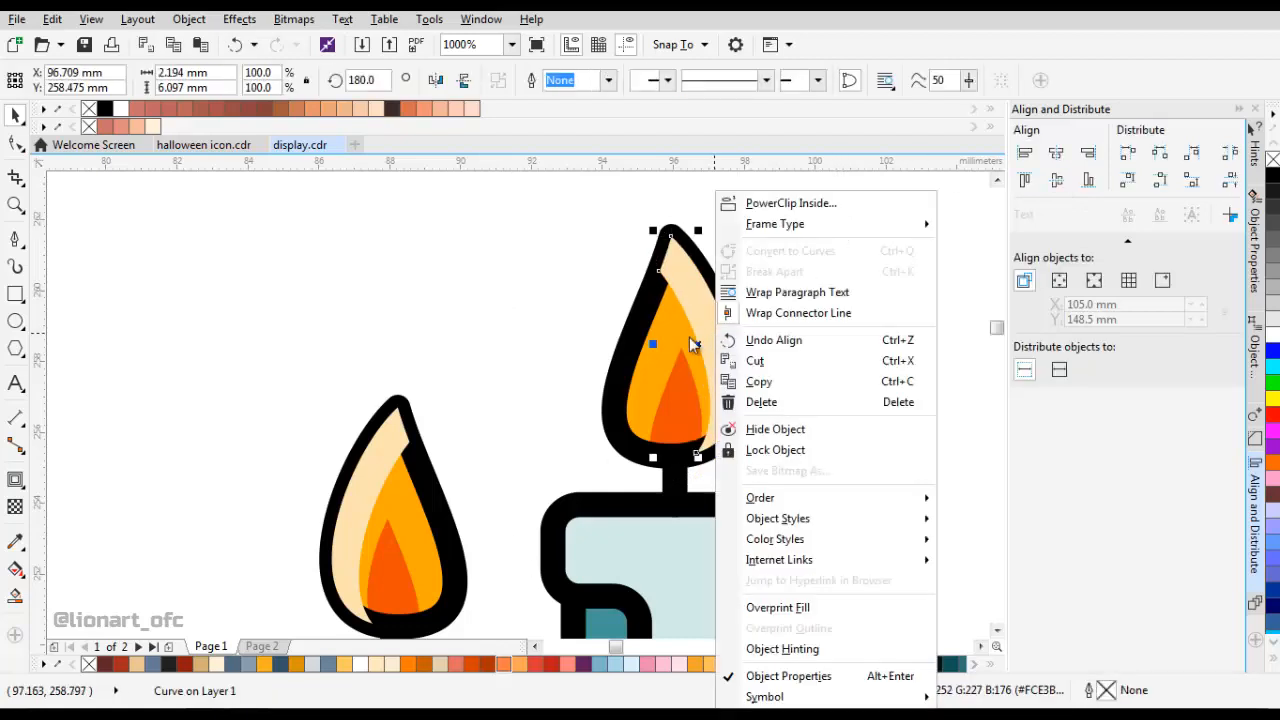
{"action": "left_click", "coordinate": [693, 319]}
{"action": "key", "text": "Delete"}
Duplicate the right flame's outline offset down and to the right, and smart-fill the crescent along the flame's left side.
{"action": "left_click_drag", "start_coordinate": [692, 320], "coordinate": [783, 347]}
{"action": "left_click", "coordinate": [15, 596]}
{"action": "left_click", "coordinate": [641, 343]}
{"action": "key", "text": "space"}
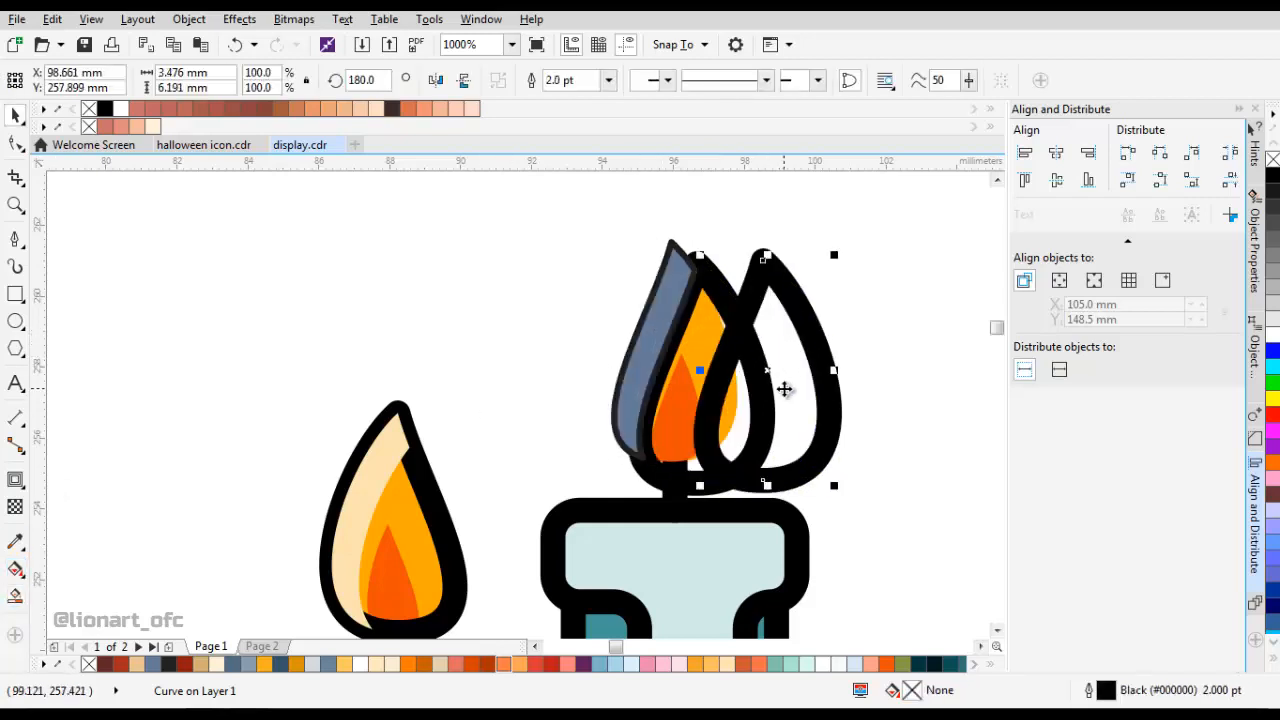
Undo the accidental outline move and delete the offset duplicate of the right flame's outline.
{"action": "key", "text": "ctrl+z"}
{"action": "left_click_drag", "start_coordinate": [736, 424], "coordinate": [760, 426]}
{"action": "key", "text": "Delete"}
Set the right flame crescent's outline to None and fill it with the pale peach sampled from the left flame.
{"action": "left_click", "coordinate": [658, 332]}
{"action": "left_click", "coordinate": [608, 81]}
{"action": "left_click", "coordinate": [575, 98]}
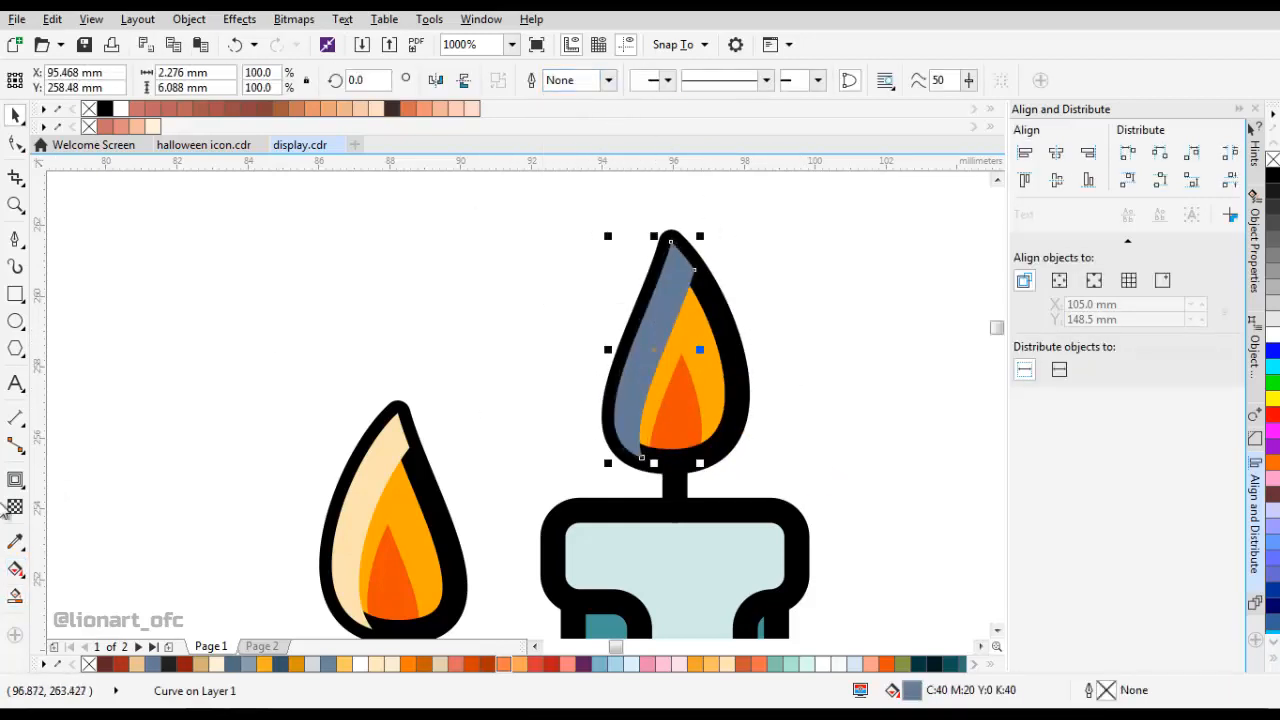
{"action": "left_click", "coordinate": [15, 541]}
{"action": "left_click", "coordinate": [391, 500]}
{"action": "left_click", "coordinate": [671, 343]}
Bring the black outlines of both flames in front of their peach crescents.
{"action": "key", "text": "space"}
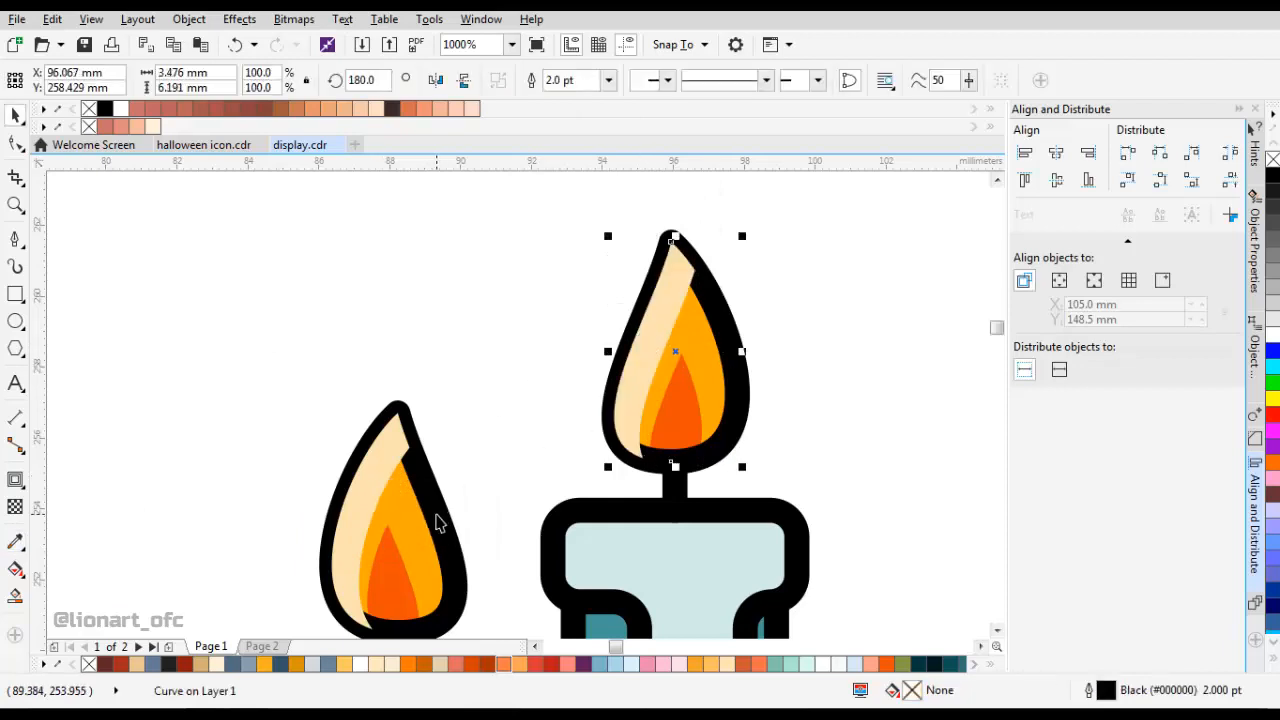
{"action": "right_click", "coordinate": [437, 522]}
{"action": "mouse_move", "coordinate": [569, 329]}
{"action": "left_click", "coordinate": [663, 329]}
{"action": "left_click", "coordinate": [551, 380]}
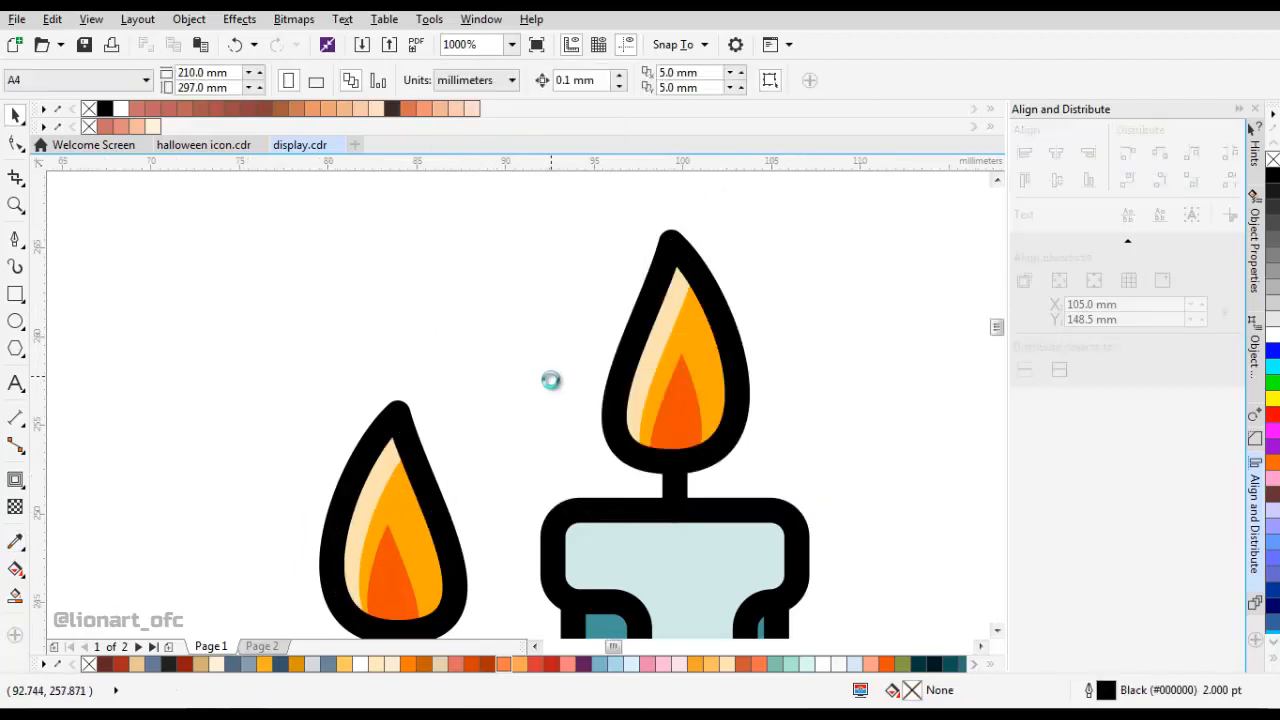
Add a one-step outside contour with a 1 mm offset around the left candle's wax cap.
{"action": "scroll", "coordinate": [588, 410], "scroll_direction": "down", "scroll_amount": 5}
{"action": "scroll", "coordinate": [543, 450], "scroll_direction": "up", "scroll_amount": 4}
{"action": "left_click", "coordinate": [526, 407]}
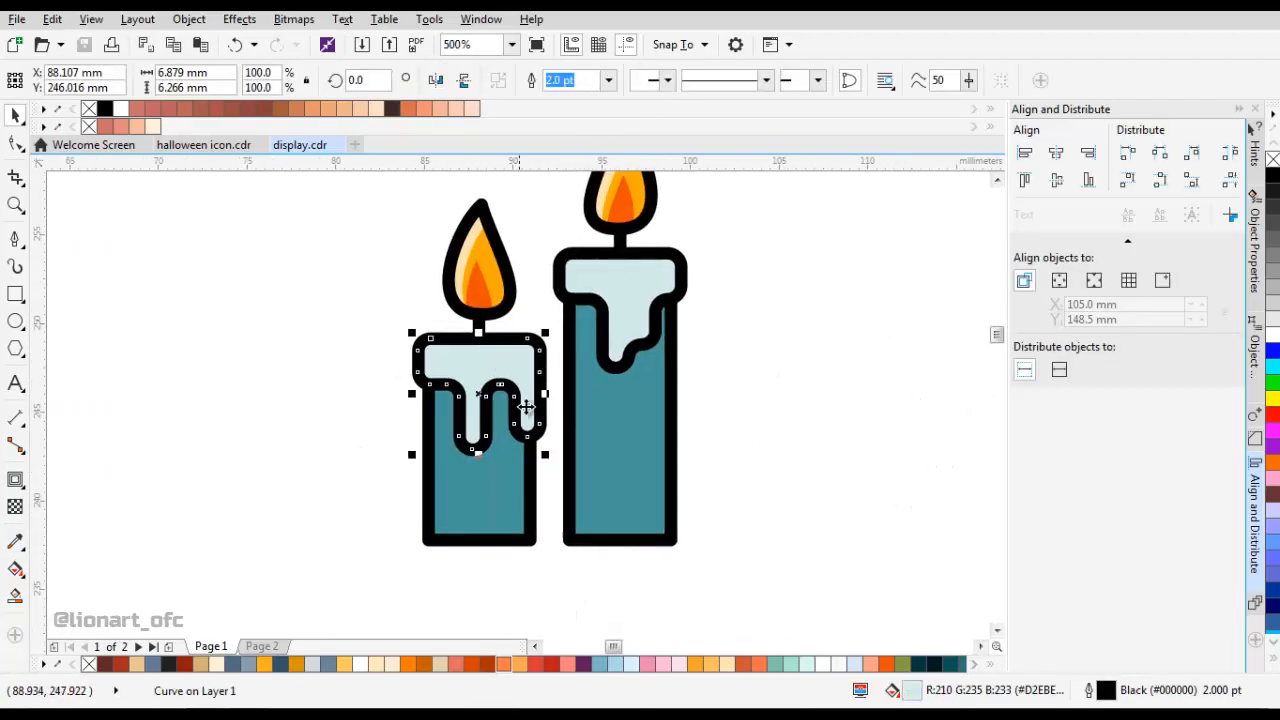
{"action": "left_click", "coordinate": [15, 480]}
{"action": "scroll", "coordinate": [432, 358], "scroll_direction": "up", "scroll_amount": 2}
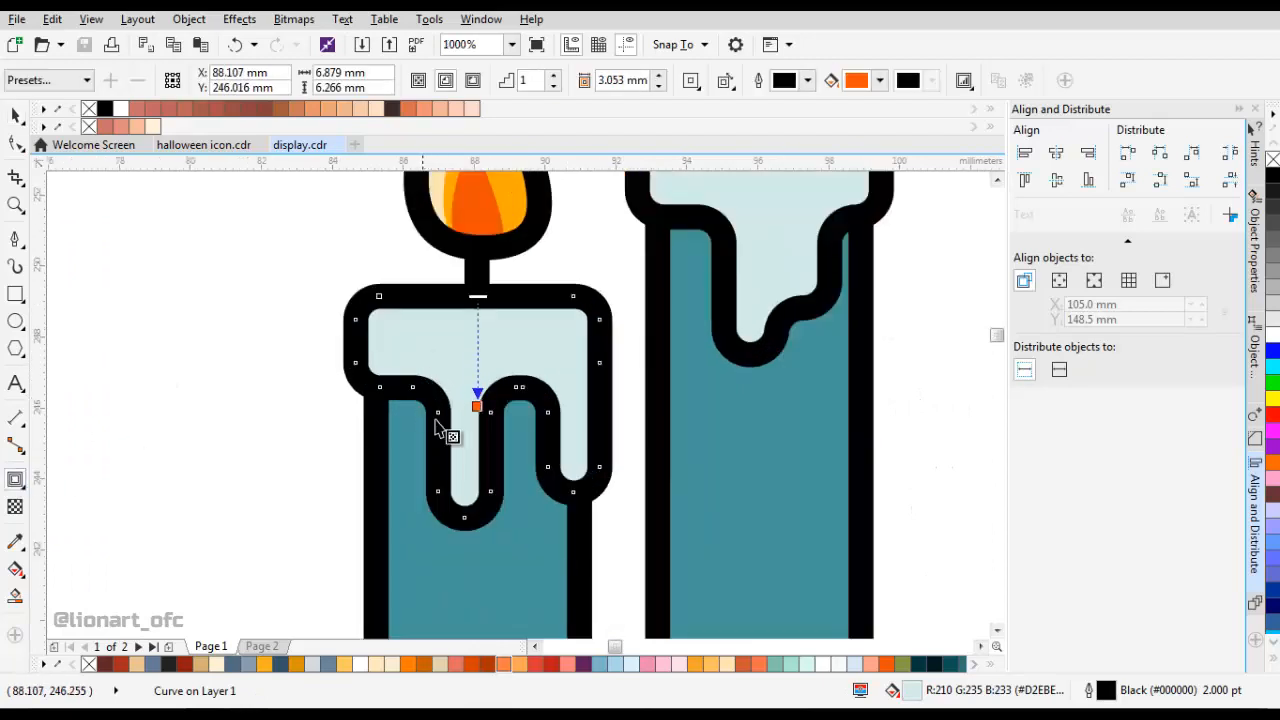
{"action": "left_click_drag", "start_coordinate": [498, 412], "coordinate": [535, 254]}
{"action": "type", "text": "1"}
{"action": "key", "text": "Return"}
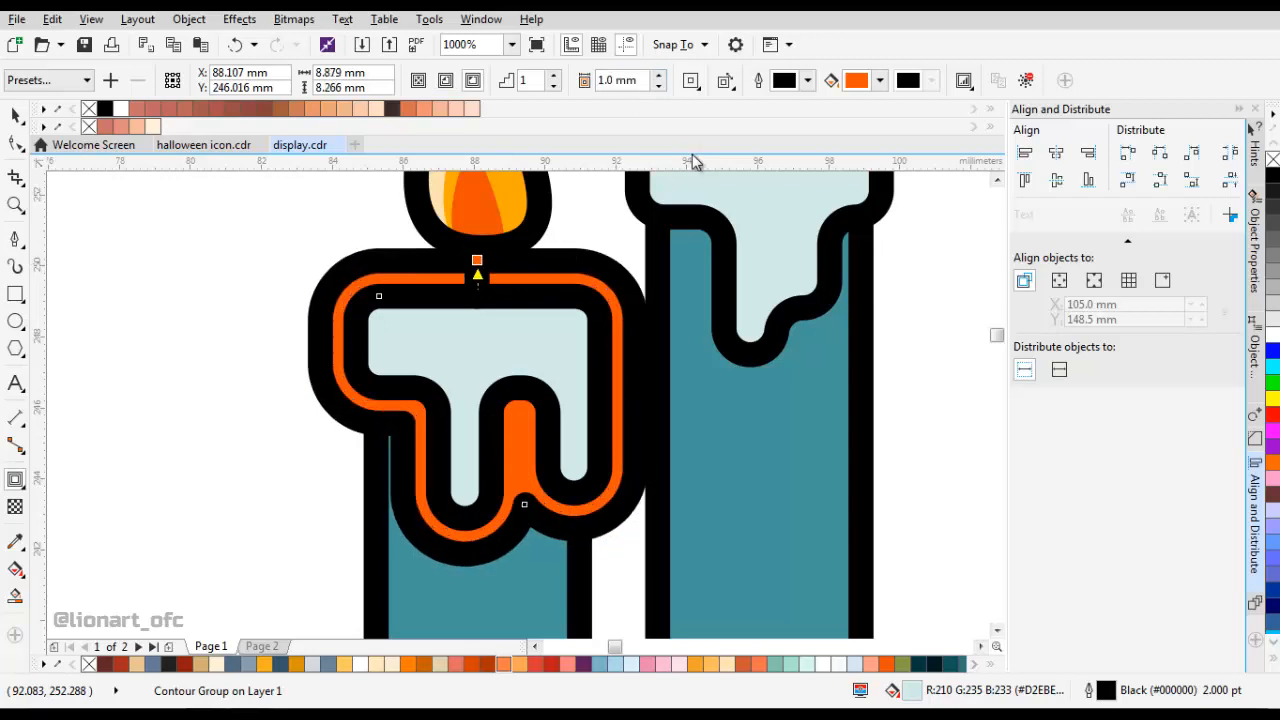
Add a one-step outside contour with a 1 mm offset around the right candle's wax cap.
{"action": "left_click", "coordinate": [611, 329]}
{"action": "left_click_drag", "start_coordinate": [720, 267], "coordinate": [507, 325]}
{"action": "left_click", "coordinate": [622, 80]}
{"action": "type", "text": "1"}
{"action": "key", "text": "Return"}
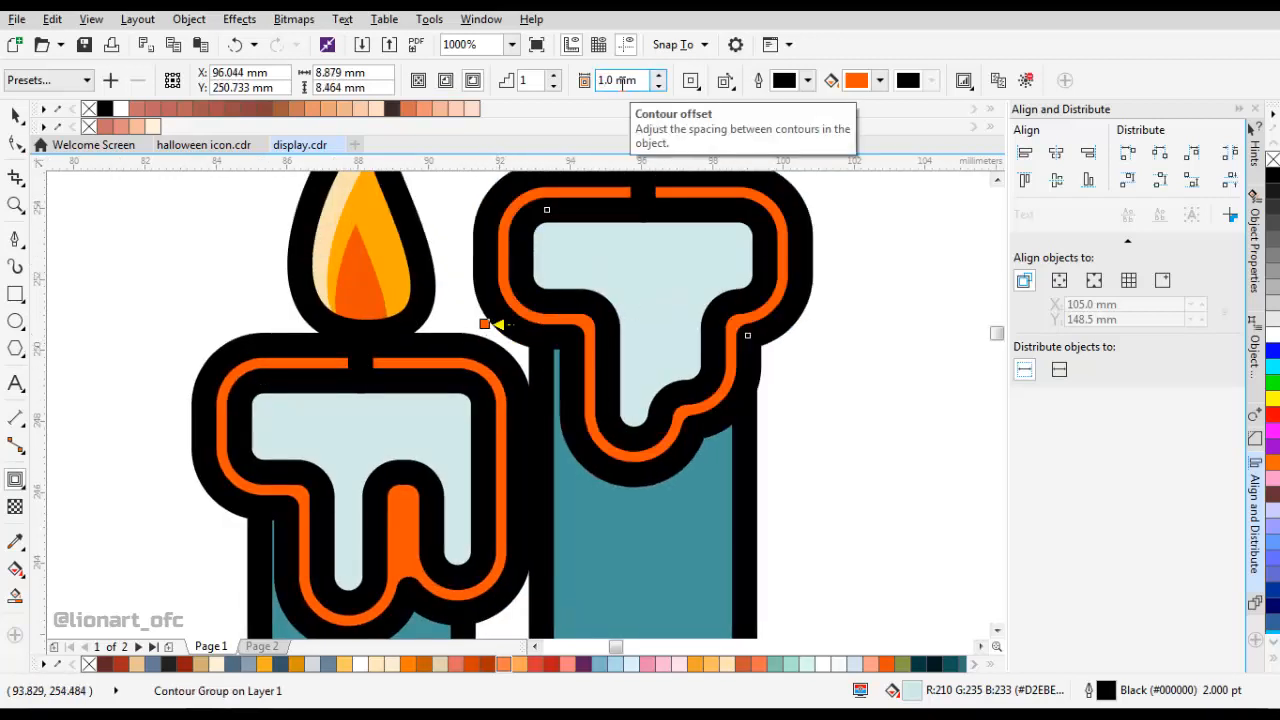
Break the contour groups of both wax caps apart into separate curves.
{"action": "scroll", "coordinate": [571, 358], "scroll_direction": "down", "scroll_amount": 2}
{"action": "scroll", "coordinate": [559, 338], "scroll_direction": "up", "scroll_amount": 1}
{"action": "key", "text": "space"}
{"action": "left_click", "coordinate": [497, 343], "text": "shift"}
{"action": "right_click", "coordinate": [505, 342]}
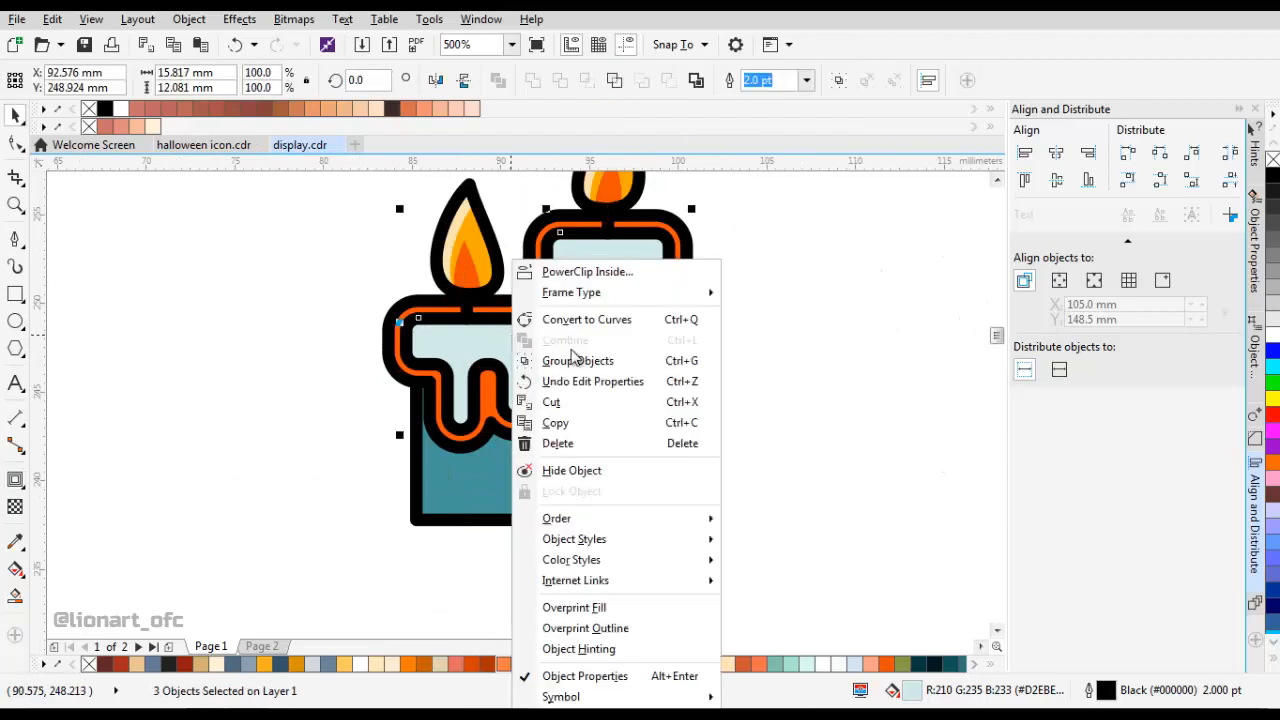
{"action": "left_click", "coordinate": [698, 270]}
{"action": "left_click", "coordinate": [684, 258]}
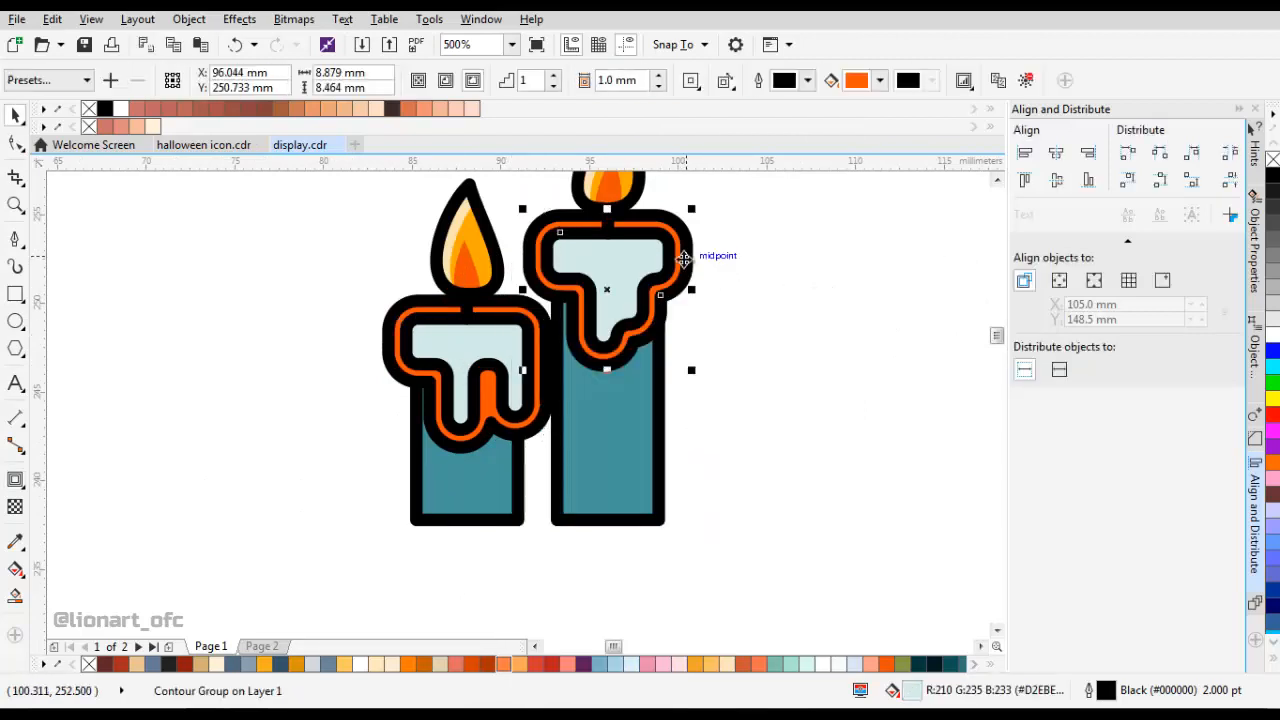
{"action": "left_click", "coordinate": [534, 415], "text": "shift"}
{"action": "right_click", "coordinate": [535, 422]}
{"action": "left_click", "coordinate": [595, 457]}
{"action": "left_click", "coordinate": [729, 361]}
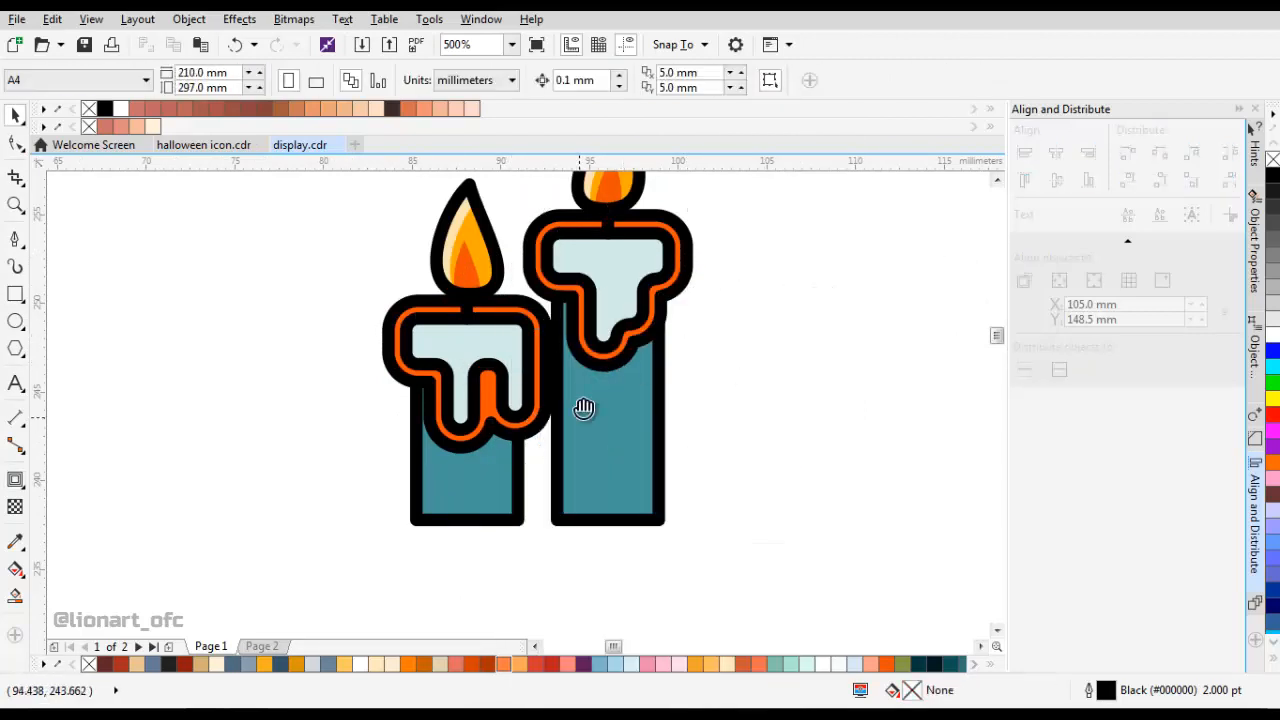
Duplicate both candle bodies offset to the left and smart-fill the strips left exposed along the right sides of the originals.
{"action": "scroll", "coordinate": [489, 496], "scroll_direction": "up", "scroll_amount": 1}
{"action": "left_click", "coordinate": [507, 420]}
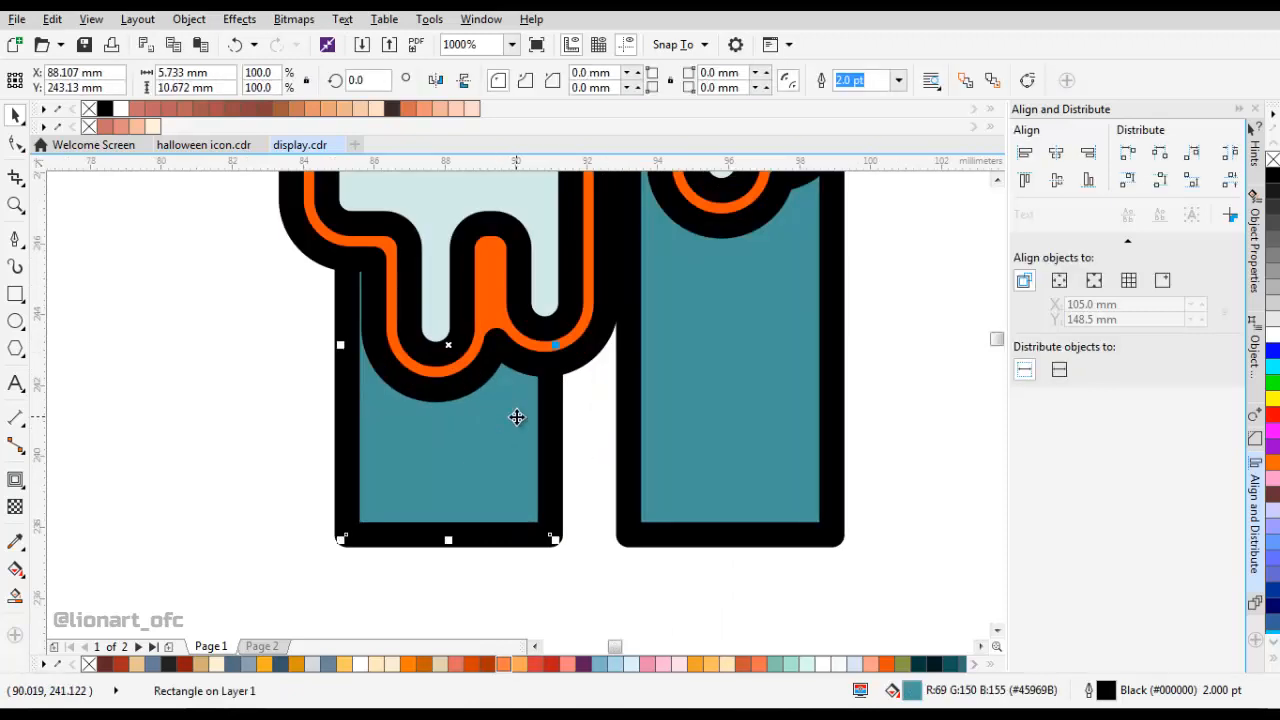
{"action": "left_click", "coordinate": [665, 424], "text": "shift"}
{"action": "left_click_drag", "start_coordinate": [684, 428], "coordinate": [640, 408]}
{"action": "left_click", "coordinate": [15, 596]}
{"action": "left_click", "coordinate": [533, 444]}
{"action": "left_click", "coordinate": [797, 386]}
{"action": "key", "text": "space"}
Delete the two offset duplicates of the candle bodies.
{"action": "left_click", "coordinate": [655, 398]}
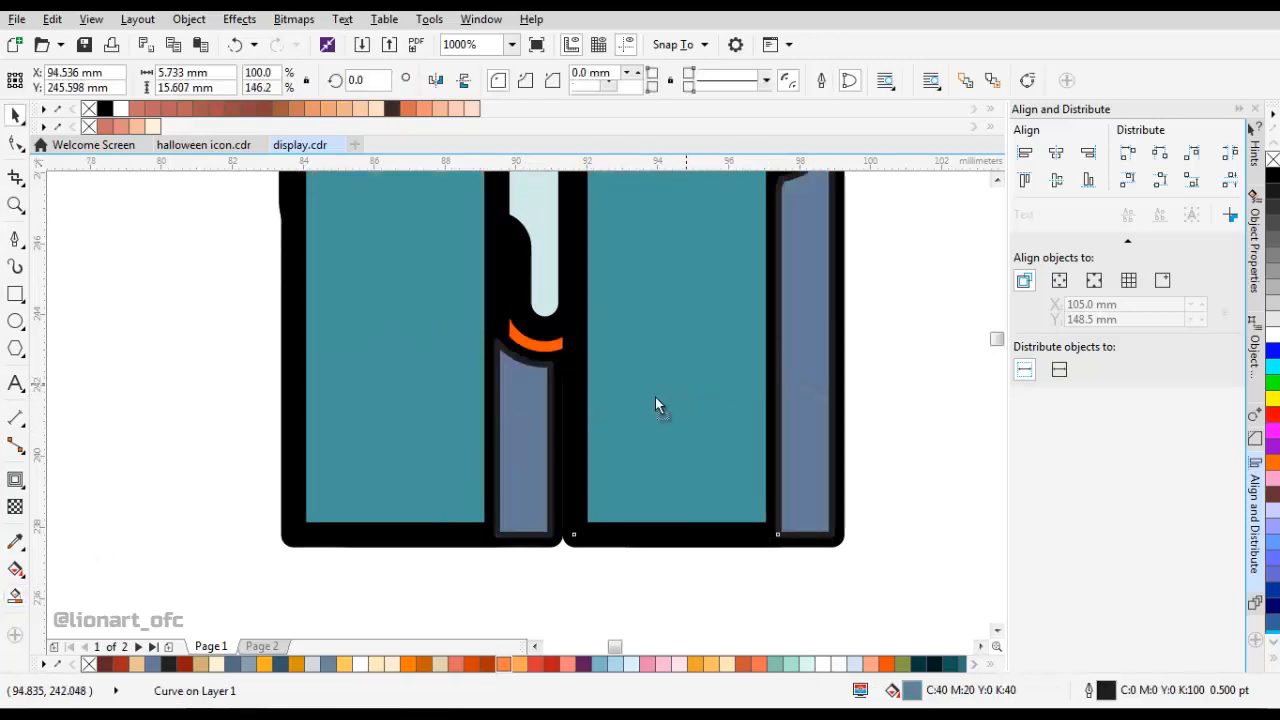
{"action": "key", "text": "Delete"}
{"action": "scroll", "coordinate": [509, 443], "scroll_direction": "down", "scroll_amount": 1}
{"action": "left_click", "coordinate": [457, 438]}
{"action": "key", "text": "Delete"}
Weld the left candle's side strip to its wax contour and delete the stray node at their junction.
{"action": "left_click", "coordinate": [516, 433]}
{"action": "scroll", "coordinate": [511, 396], "scroll_direction": "up", "scroll_amount": 1}
{"action": "left_click", "coordinate": [486, 364], "text": "shift"}
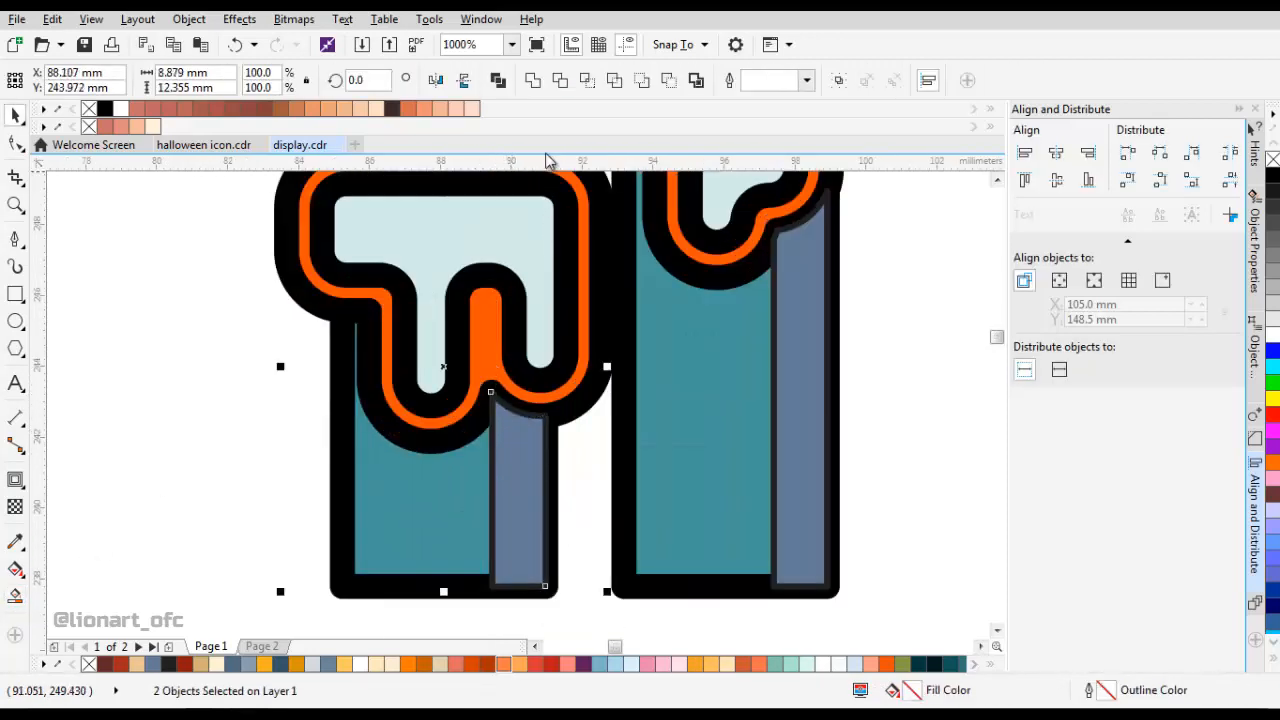
{"action": "left_click", "coordinate": [533, 80]}
{"action": "scroll", "coordinate": [490, 398], "scroll_direction": "up", "scroll_amount": 1}
{"action": "key", "text": "F10"}
{"action": "scroll", "coordinate": [490, 382], "scroll_direction": "up", "scroll_amount": 3}
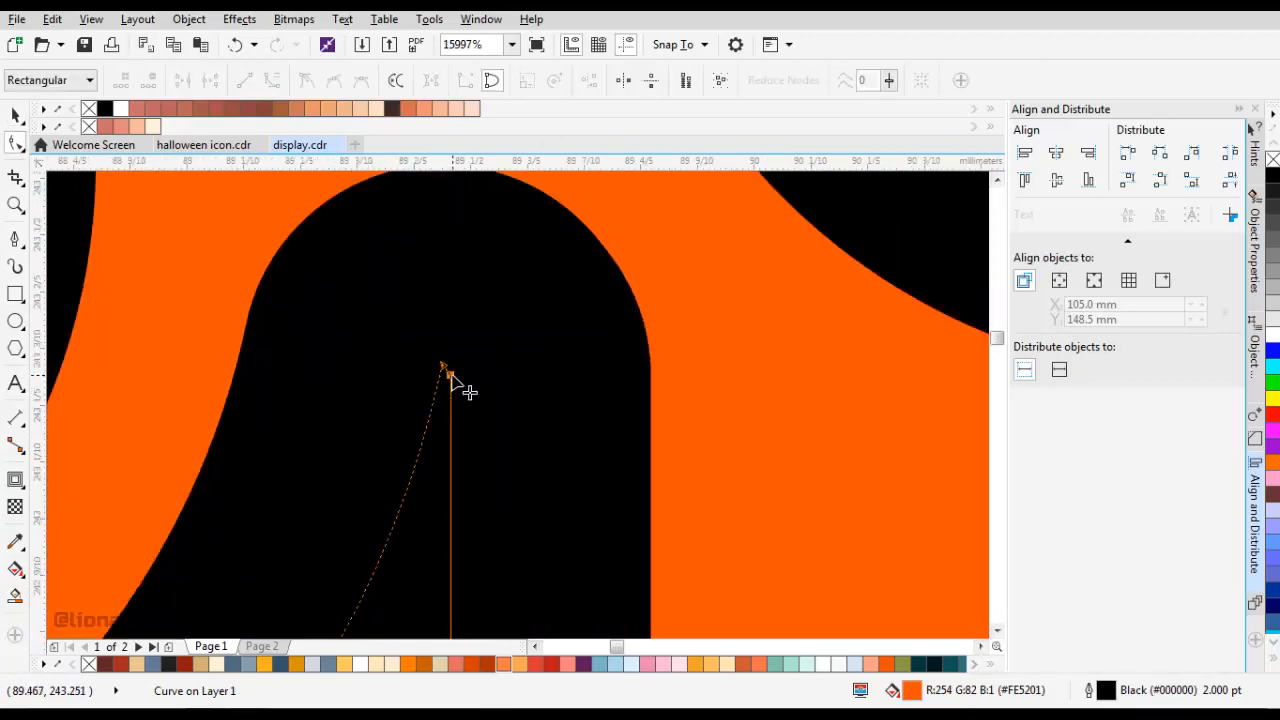
{"action": "double_click", "coordinate": [446, 370]}
{"action": "scroll", "coordinate": [448, 371], "scroll_direction": "down", "scroll_amount": 5}
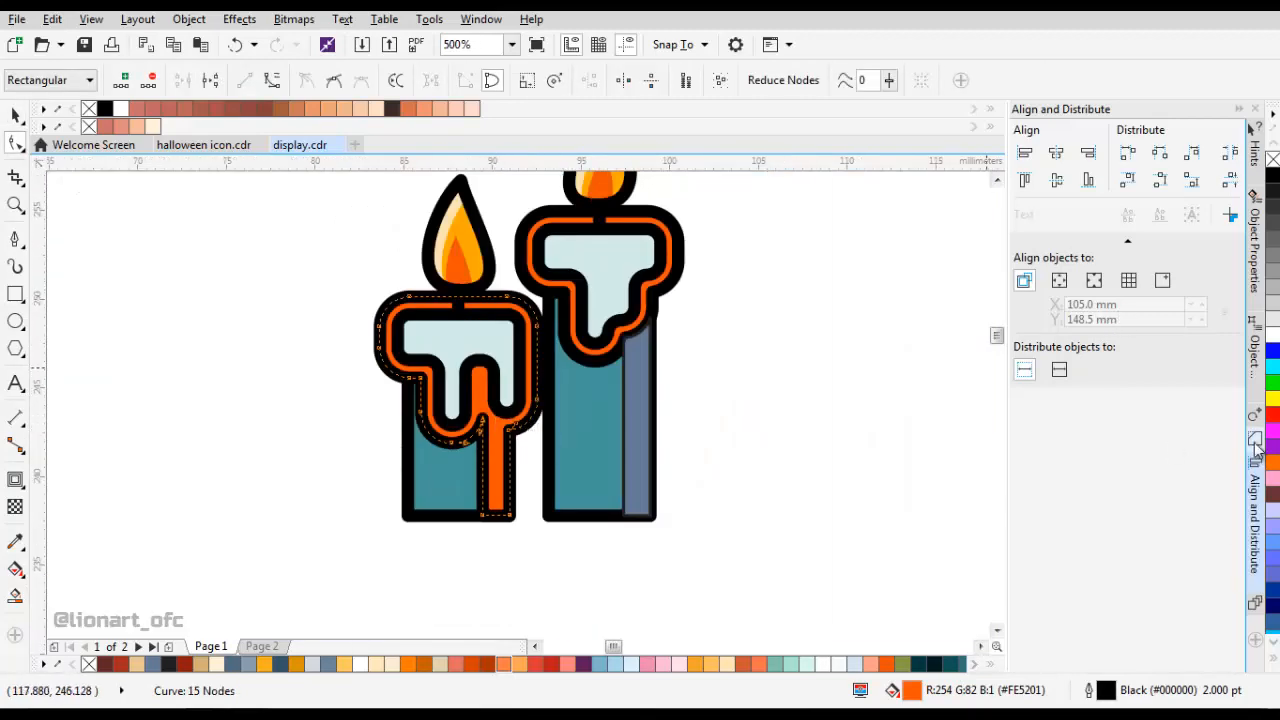
Fillet the welded left shape's inner junction corner at 0.5 mm radius and delete the extra node at its outer junction.
{"action": "left_click", "coordinate": [1255, 441]}
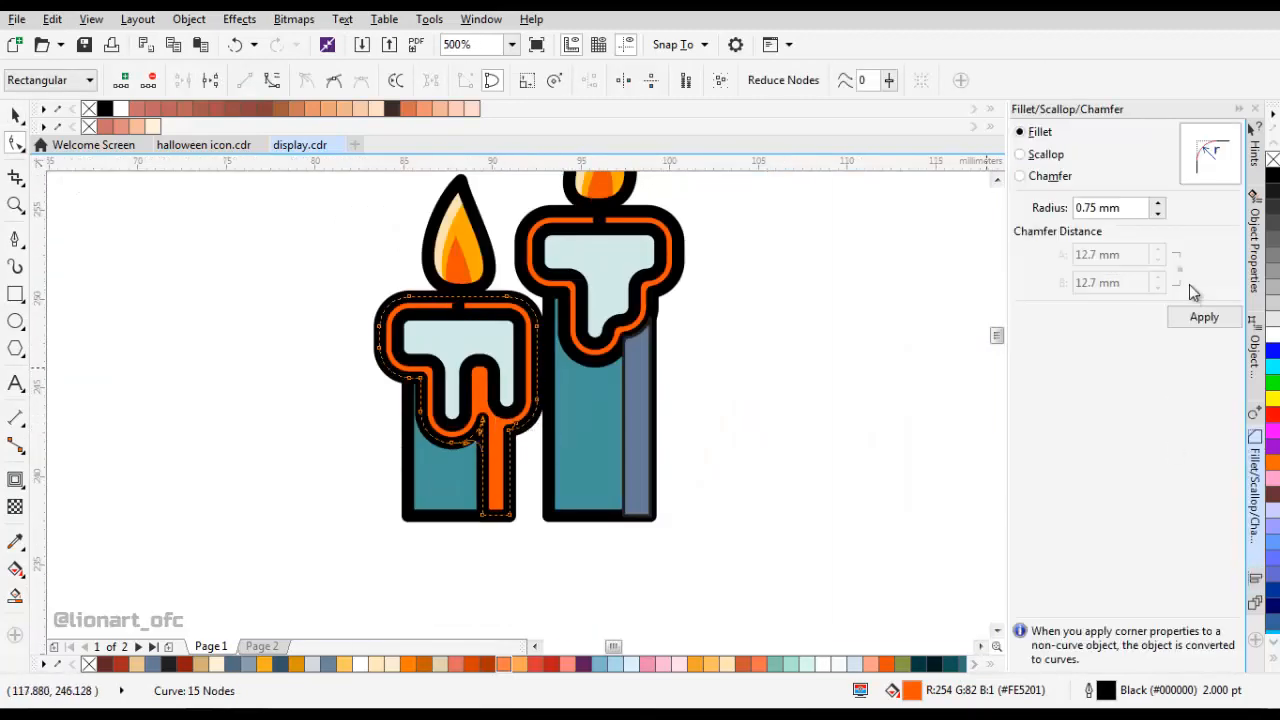
{"action": "left_click", "coordinate": [1127, 212]}
{"action": "scroll", "coordinate": [1127, 212], "scroll_direction": "down", "scroll_amount": 1}
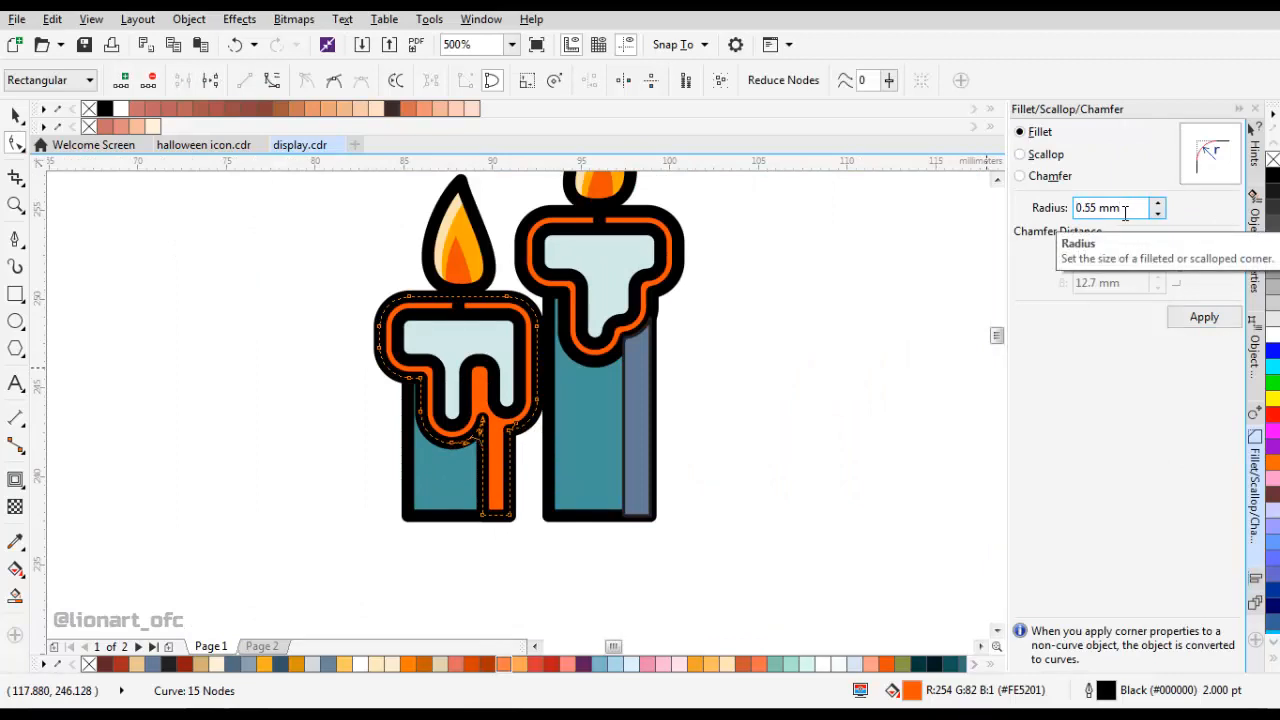
{"action": "scroll", "coordinate": [1125, 212], "scroll_direction": "down", "scroll_amount": 1}
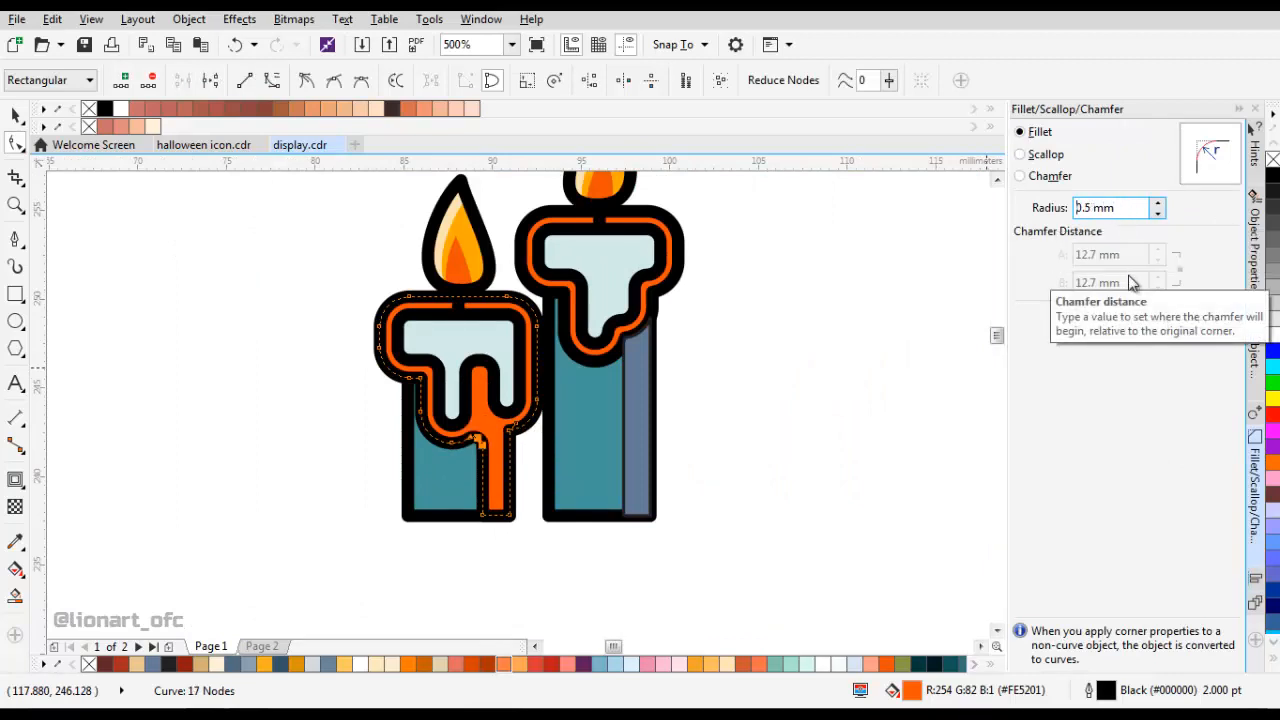
{"action": "scroll", "coordinate": [493, 455], "scroll_direction": "up", "scroll_amount": 3}
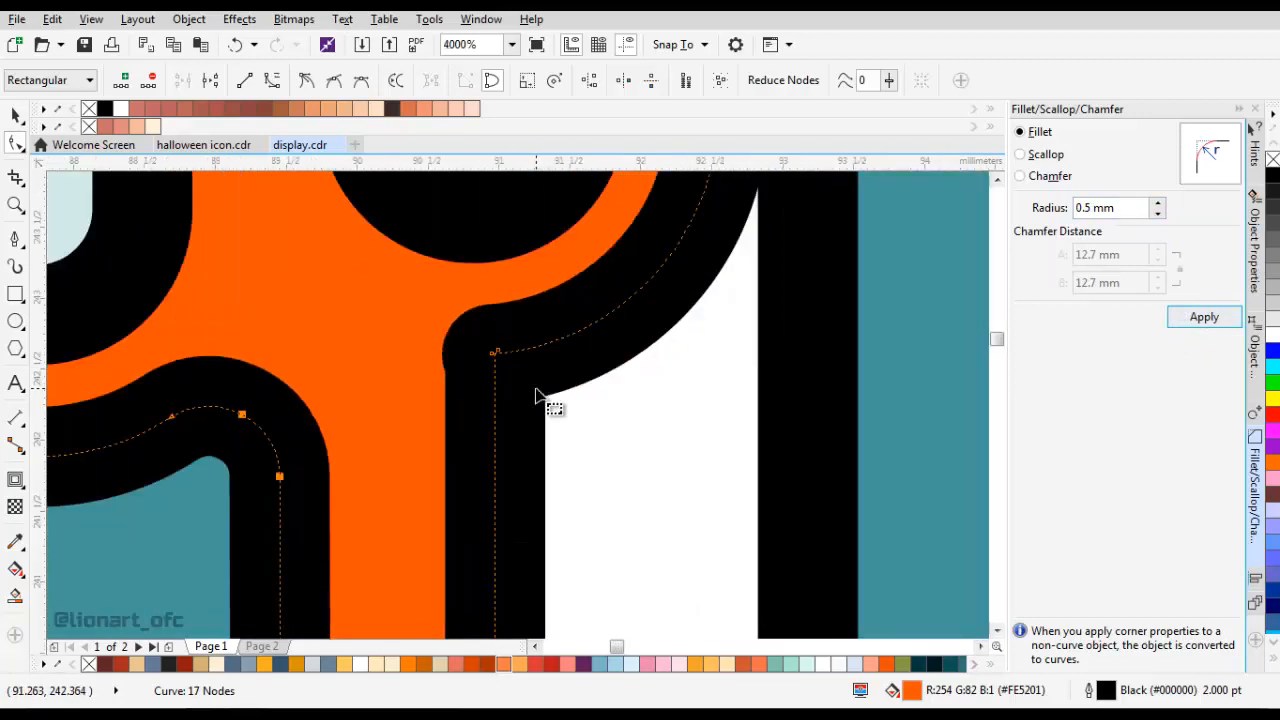
{"action": "double_click", "coordinate": [497, 352]}
{"action": "scroll", "coordinate": [500, 354], "scroll_direction": "down", "scroll_amount": 3}
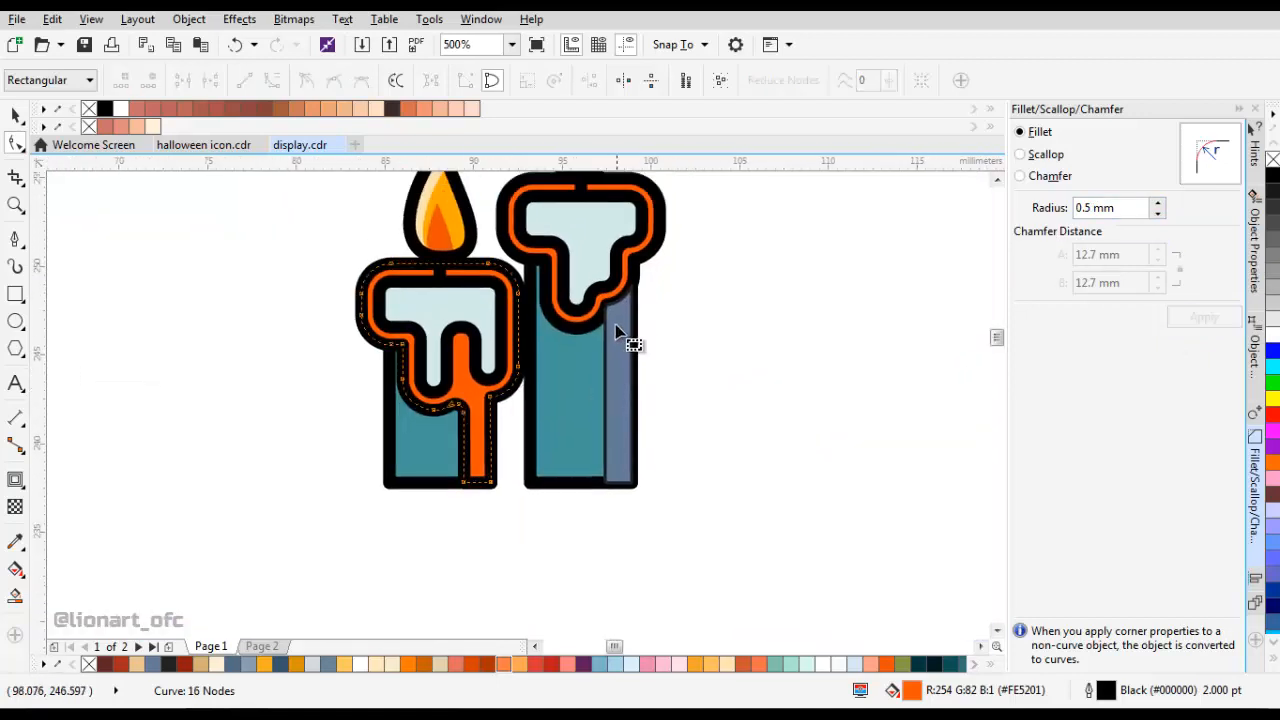
Weld the right candle's side strip to its wax contour.
{"action": "scroll", "coordinate": [616, 323], "scroll_direction": "up", "scroll_amount": 1}
{"action": "left_click", "coordinate": [616, 323]}
{"action": "key", "text": "space"}
{"action": "left_click", "coordinate": [573, 322], "text": "shift"}
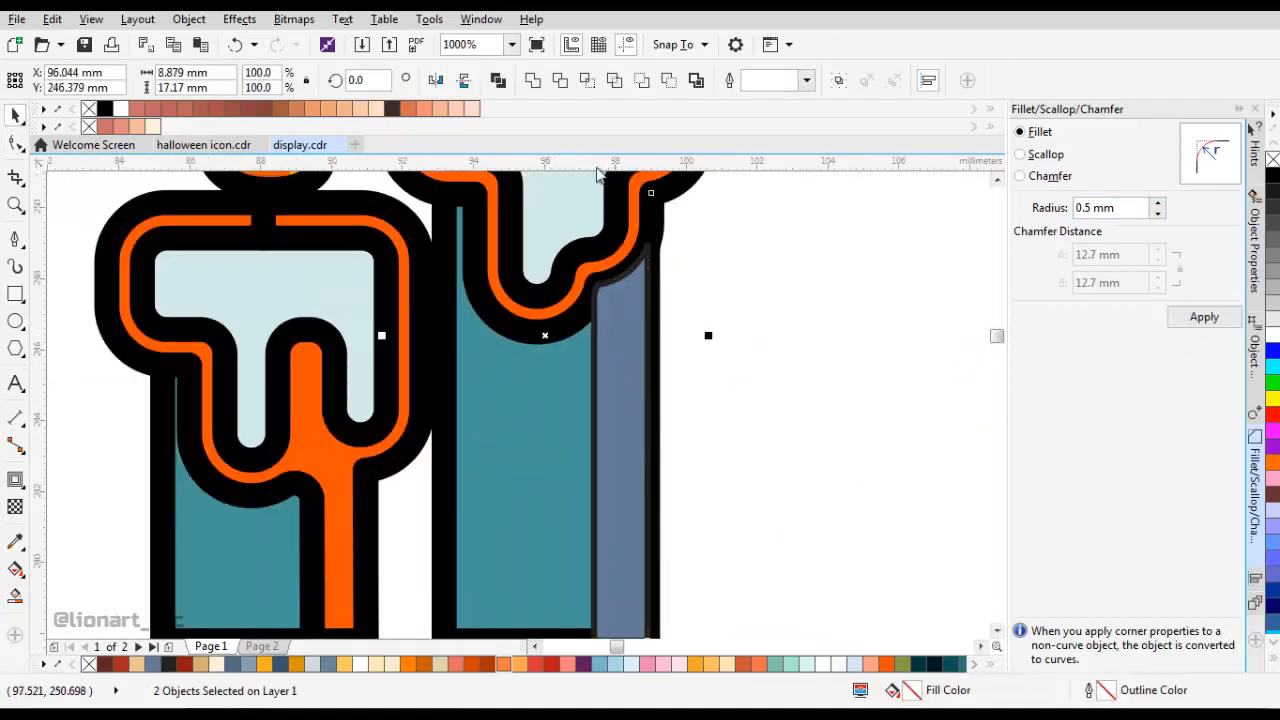
{"action": "scroll", "coordinate": [566, 345], "scroll_direction": "up", "scroll_amount": 1}
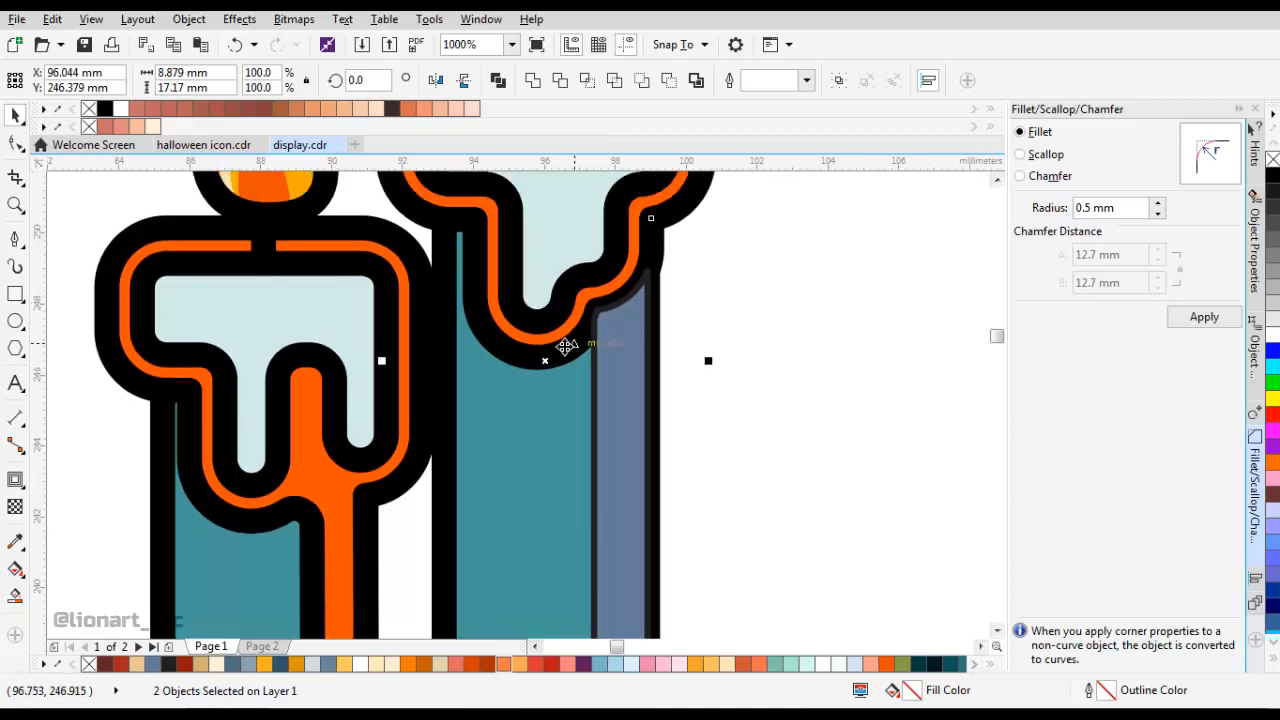
{"action": "left_click", "coordinate": [533, 80]}
Clean up the inner junction nodes of the welded right shape and fillet that corner at 0.5 mm radius.
{"action": "scroll", "coordinate": [557, 286], "scroll_direction": "up", "scroll_amount": 3}
{"action": "key", "text": "F10"}
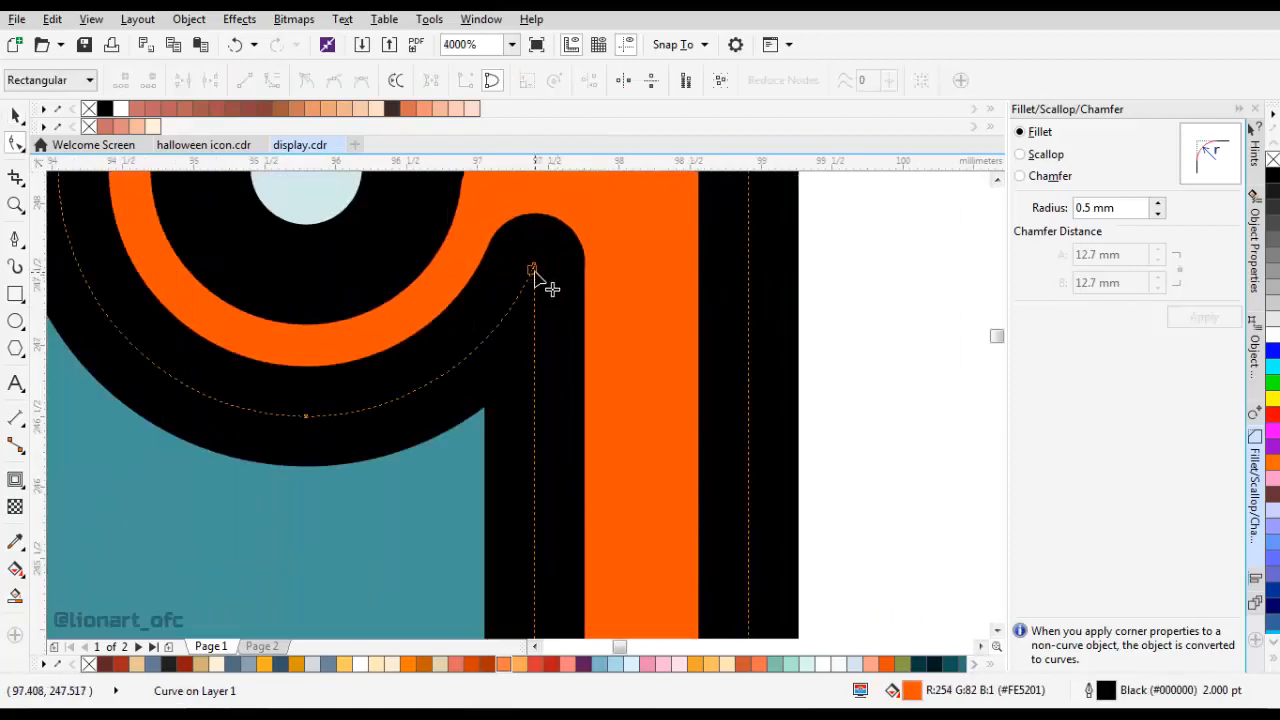
{"action": "left_click", "coordinate": [533, 269]}
{"action": "scroll", "coordinate": [522, 270], "scroll_direction": "up", "scroll_amount": 1}
{"action": "left_click_drag", "start_coordinate": [550, 246], "coordinate": [550, 287]}
{"action": "scroll", "coordinate": [614, 284], "scroll_direction": "down", "scroll_amount": 2}
{"action": "left_click", "coordinate": [1190, 314]}
Intersect the welded right shape with the right candle's body and delete the leftover orange shape.
{"action": "scroll", "coordinate": [674, 346], "scroll_direction": "down", "scroll_amount": 4}
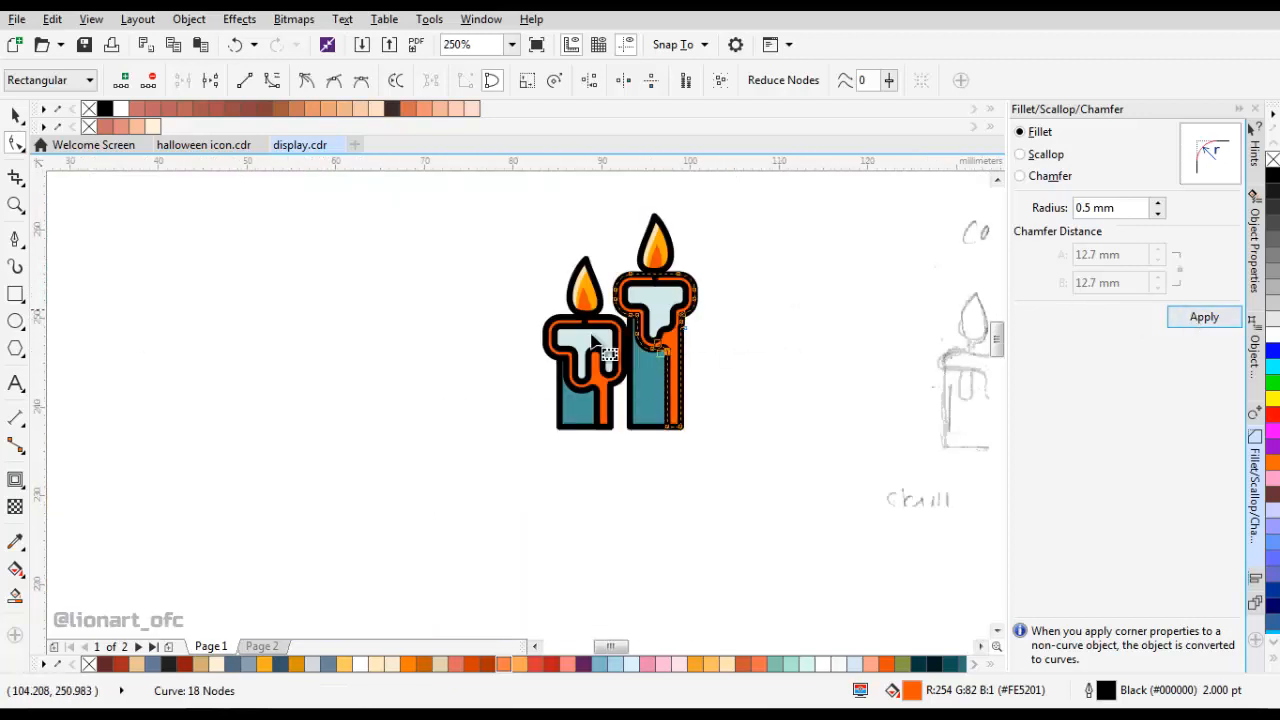
{"action": "scroll", "coordinate": [708, 343], "scroll_direction": "up", "scroll_amount": 1}
{"action": "key", "text": "space"}
{"action": "left_click", "coordinate": [677, 367], "text": "shift"}
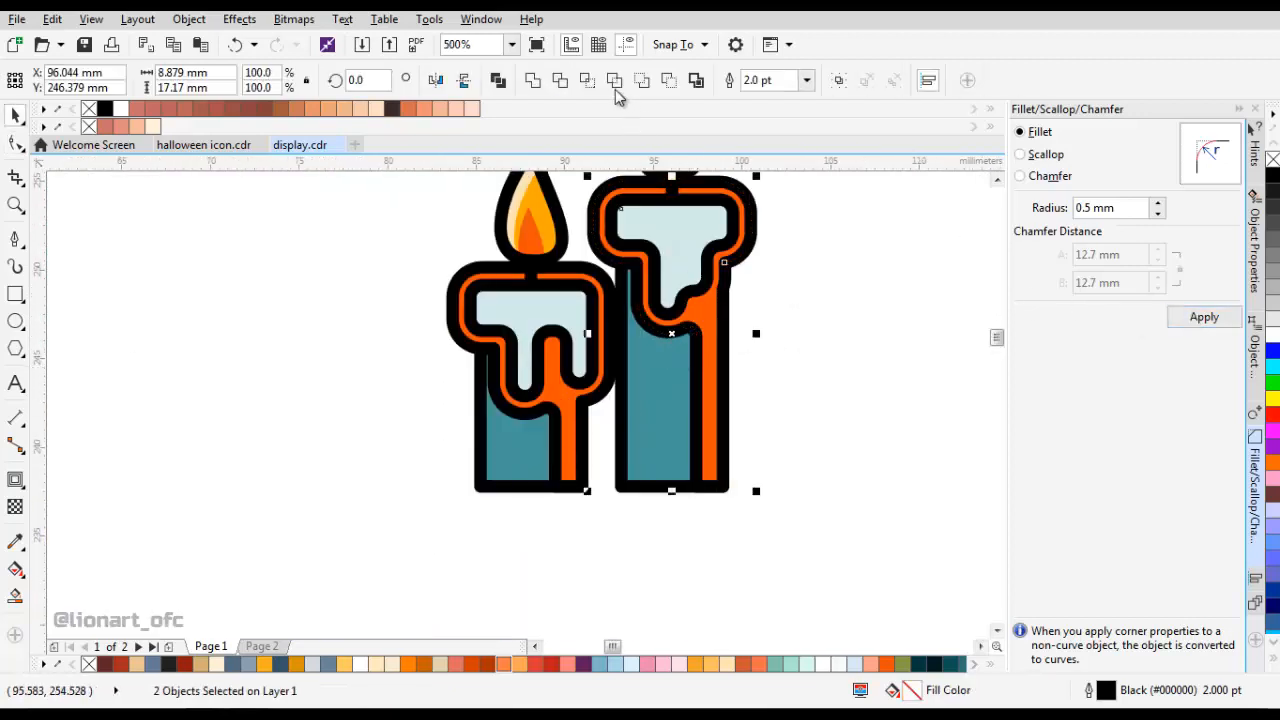
{"action": "left_click", "coordinate": [590, 83]}
{"action": "left_click_drag", "start_coordinate": [752, 224], "coordinate": [927, 299]}
{"action": "key", "text": "Delete"}
Intersect the welded left shape with the left candle's body and remove the leftover orange shape.
{"action": "left_click", "coordinate": [594, 384]}
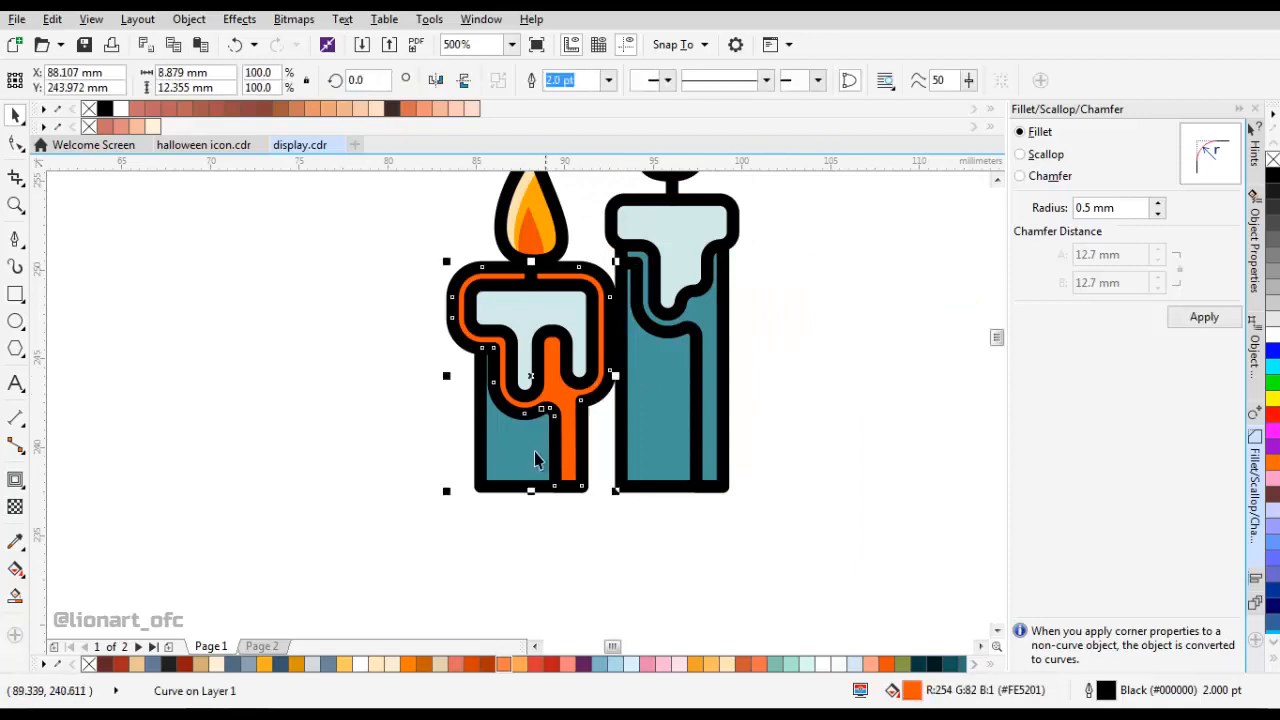
{"action": "left_click", "coordinate": [535, 452], "text": "shift"}
{"action": "left_click", "coordinate": [589, 82]}
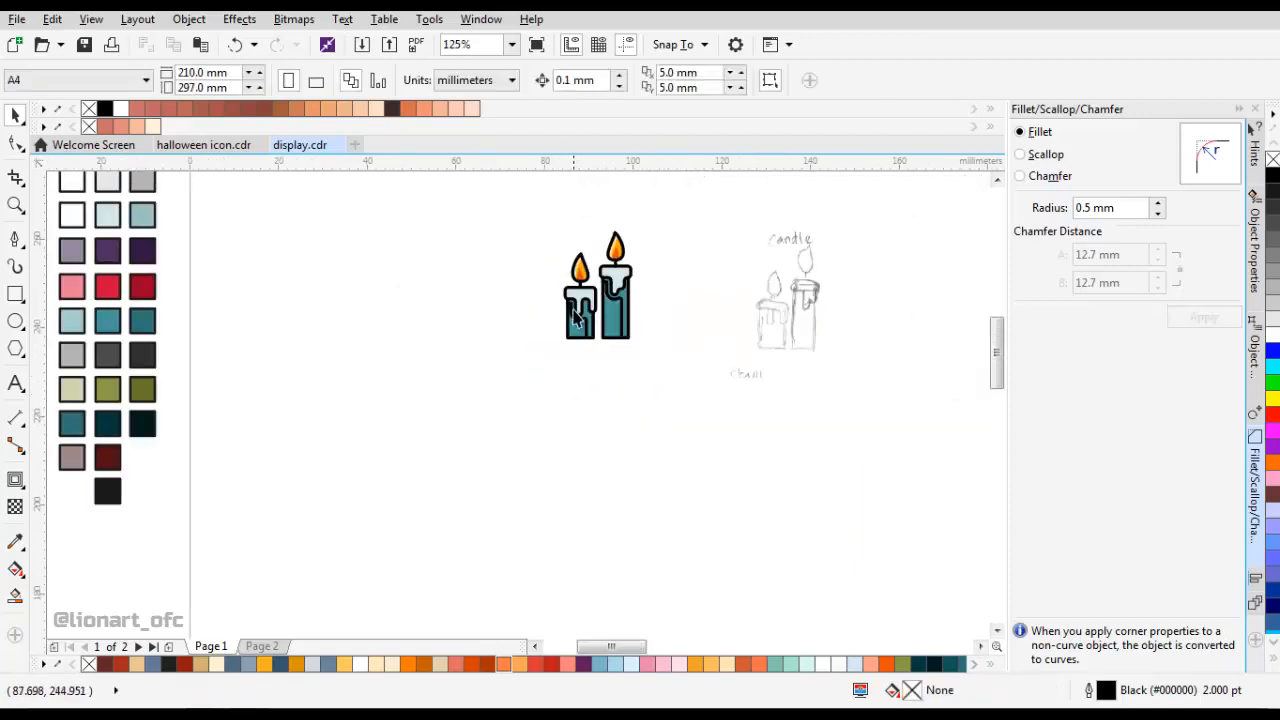
Sample the dark teal swatch (#297478) and fill the shadow shapes on both candle bodies with it.
{"action": "left_click", "coordinate": [18, 541]}
{"action": "scroll", "coordinate": [660, 347], "scroll_direction": "down", "scroll_amount": 1}
{"action": "left_click_drag", "start_coordinate": [660, 348], "coordinate": [771, 348]}
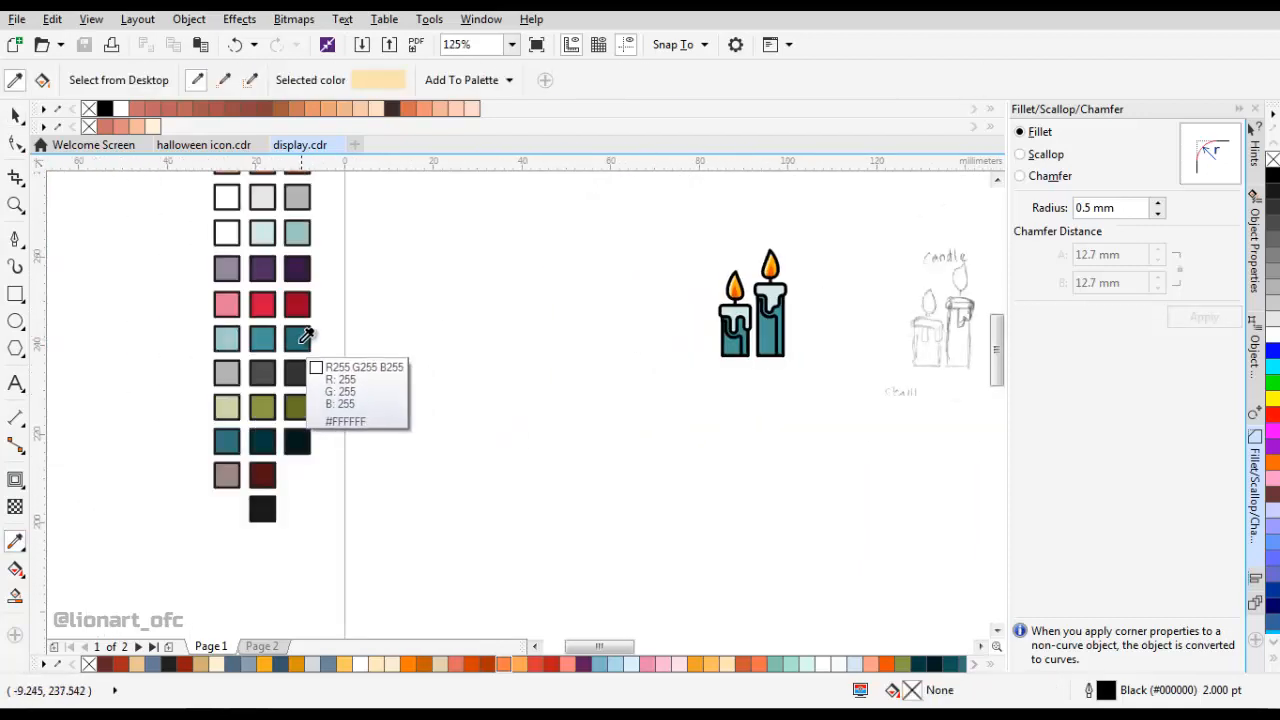
{"action": "left_click", "coordinate": [299, 339]}
{"action": "scroll", "coordinate": [741, 334], "scroll_direction": "up", "scroll_amount": 2}
{"action": "left_click", "coordinate": [746, 329]}
{"action": "left_click_drag", "start_coordinate": [858, 317], "coordinate": [740, 337]}
{"action": "left_click", "coordinate": [764, 296]}
{"action": "key", "text": "space"}
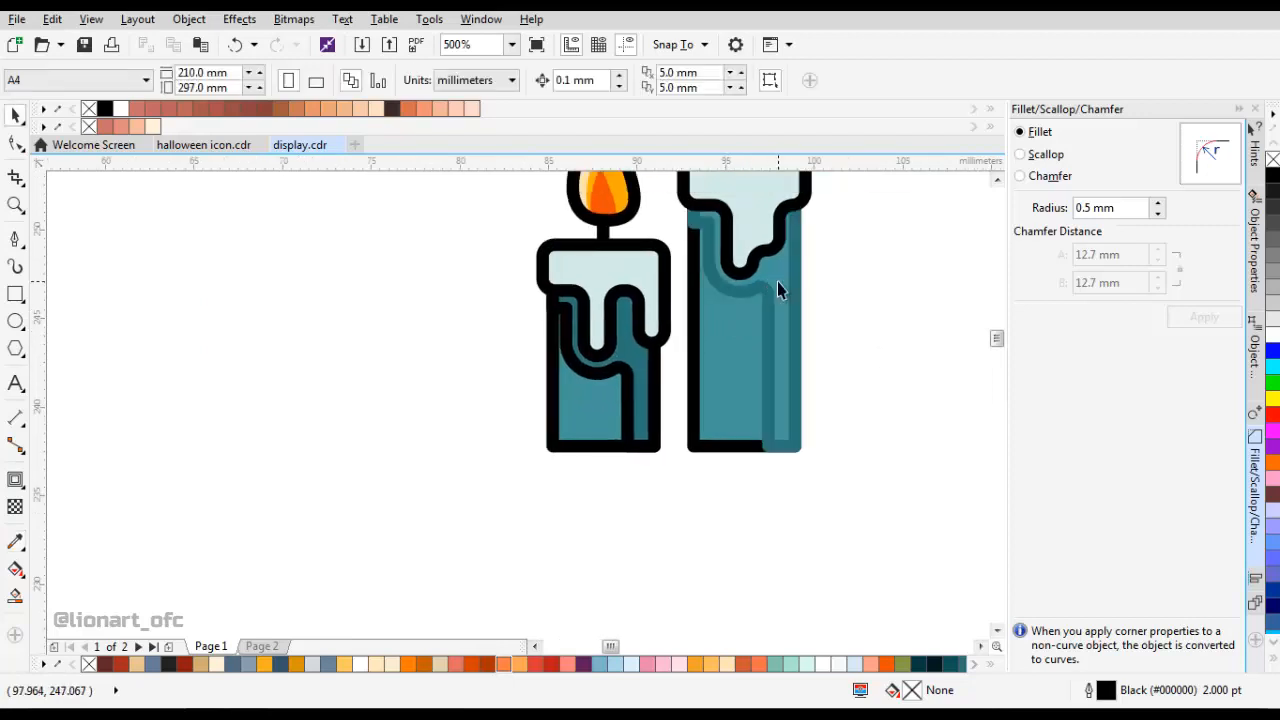
{"action": "key", "text": "space"}
{"action": "left_click", "coordinate": [777, 279]}
{"action": "key", "text": "space"}
Set the outline width of both dark teal shadow shapes to None.
{"action": "left_click", "coordinate": [777, 281]}
{"action": "left_click", "coordinate": [632, 372], "text": "shift"}
{"action": "left_click", "coordinate": [808, 81]}
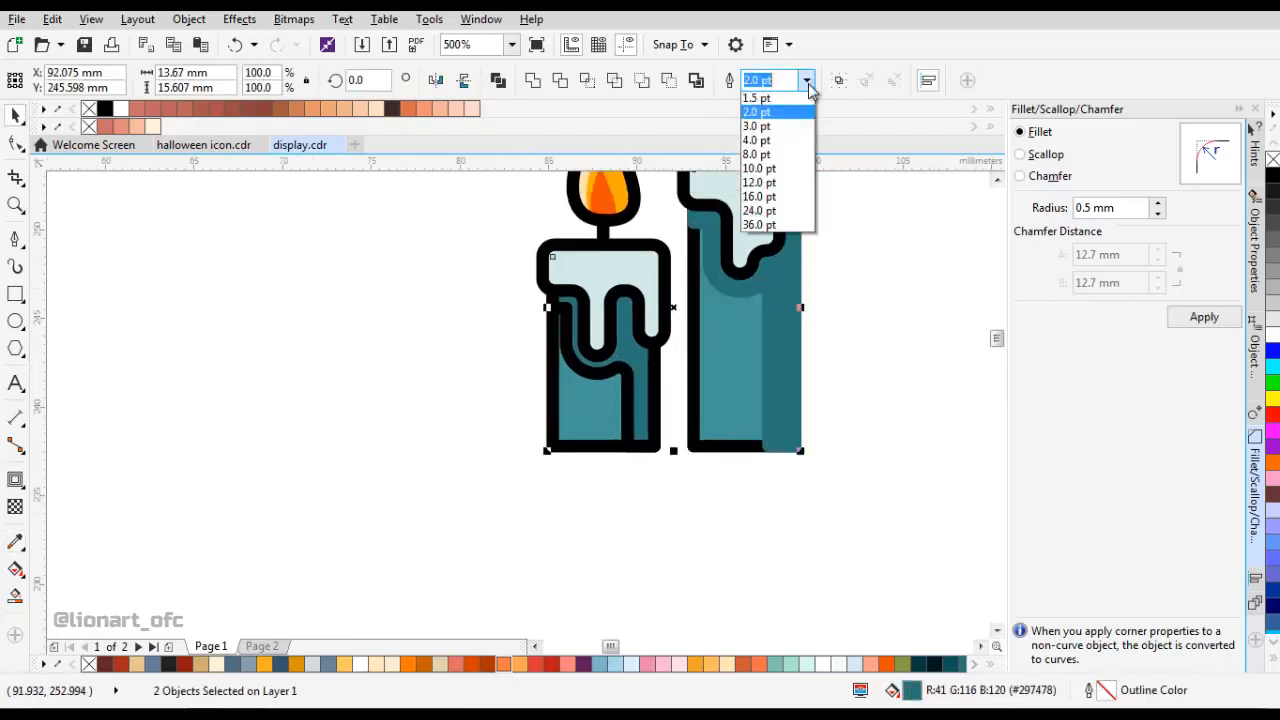
{"action": "scroll", "coordinate": [800, 95], "scroll_direction": "up", "scroll_amount": 2}
{"action": "left_click", "coordinate": [770, 95]}
{"action": "left_click", "coordinate": [850, 233]}
Duplicate the left candle's body squeezed into a strip about 1.1 mm wide along its left edge.
{"action": "scroll", "coordinate": [684, 380], "scroll_direction": "down", "scroll_amount": 1}
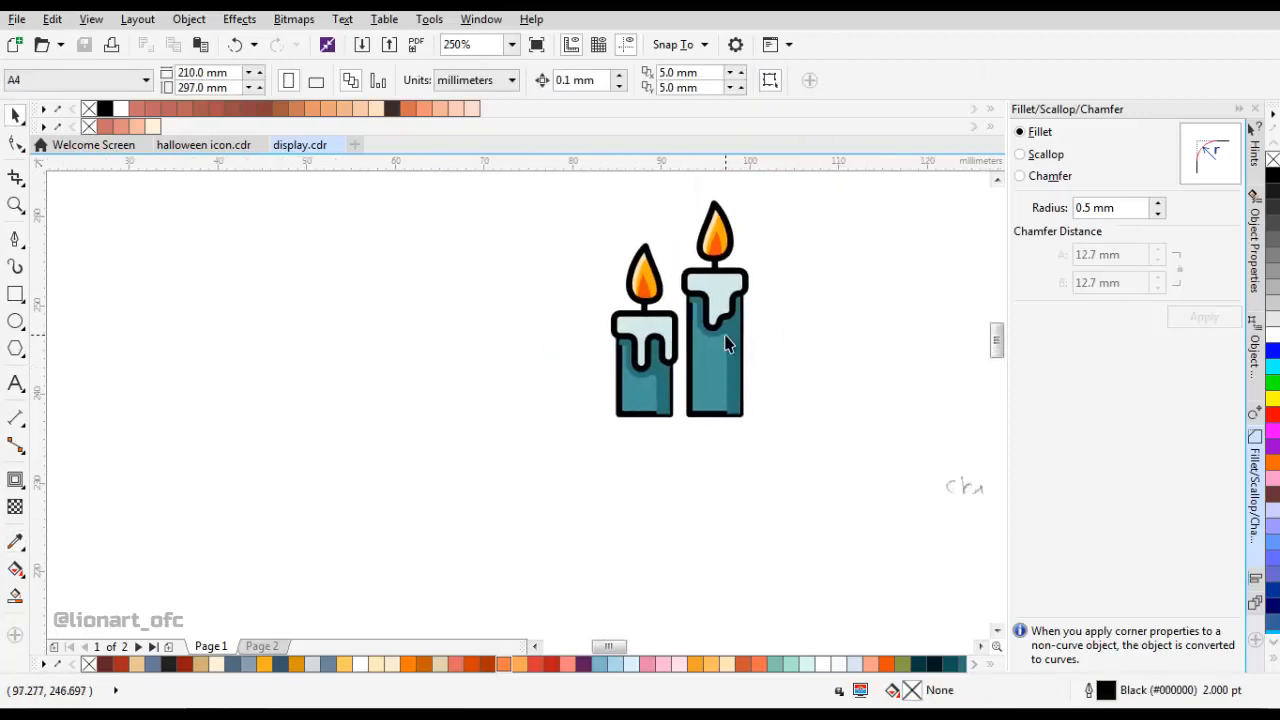
{"action": "scroll", "coordinate": [565, 332], "scroll_direction": "up", "scroll_amount": 1}
{"action": "key", "text": "F8"}
{"action": "left_click", "coordinate": [17, 116]}
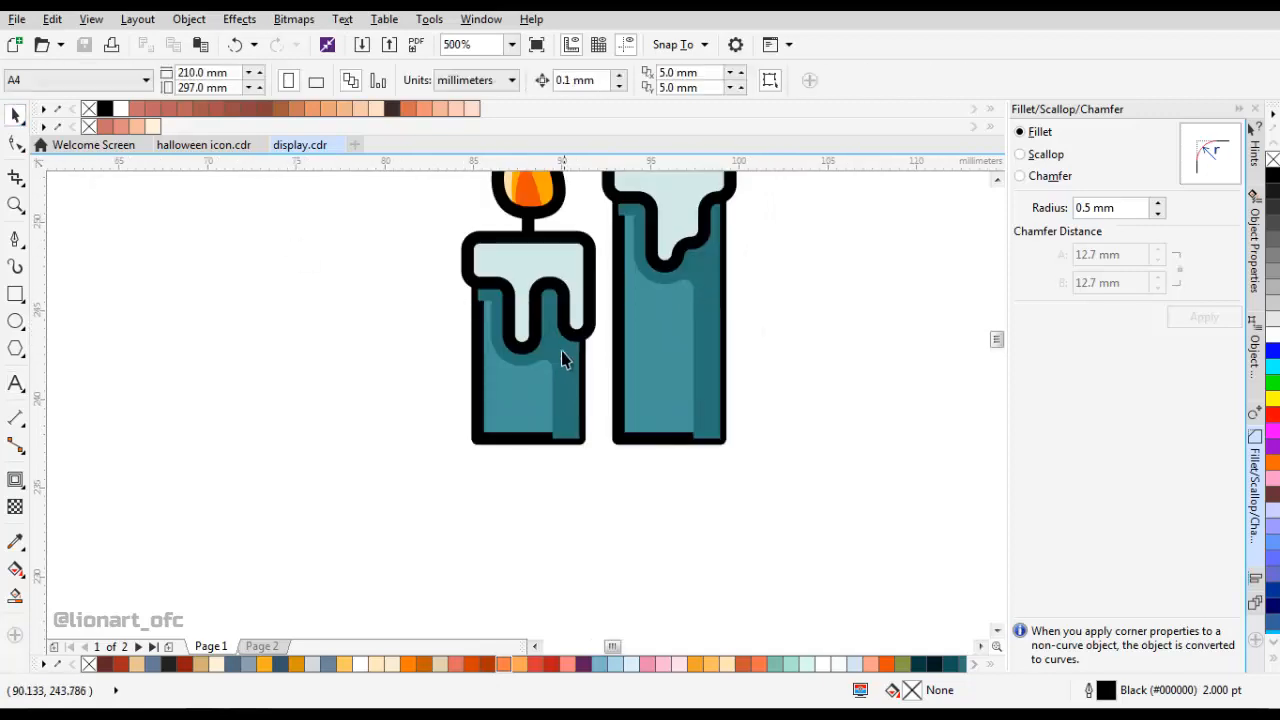
{"action": "left_click", "coordinate": [518, 391]}
{"action": "scroll", "coordinate": [518, 391], "scroll_direction": "up", "scroll_amount": 2}
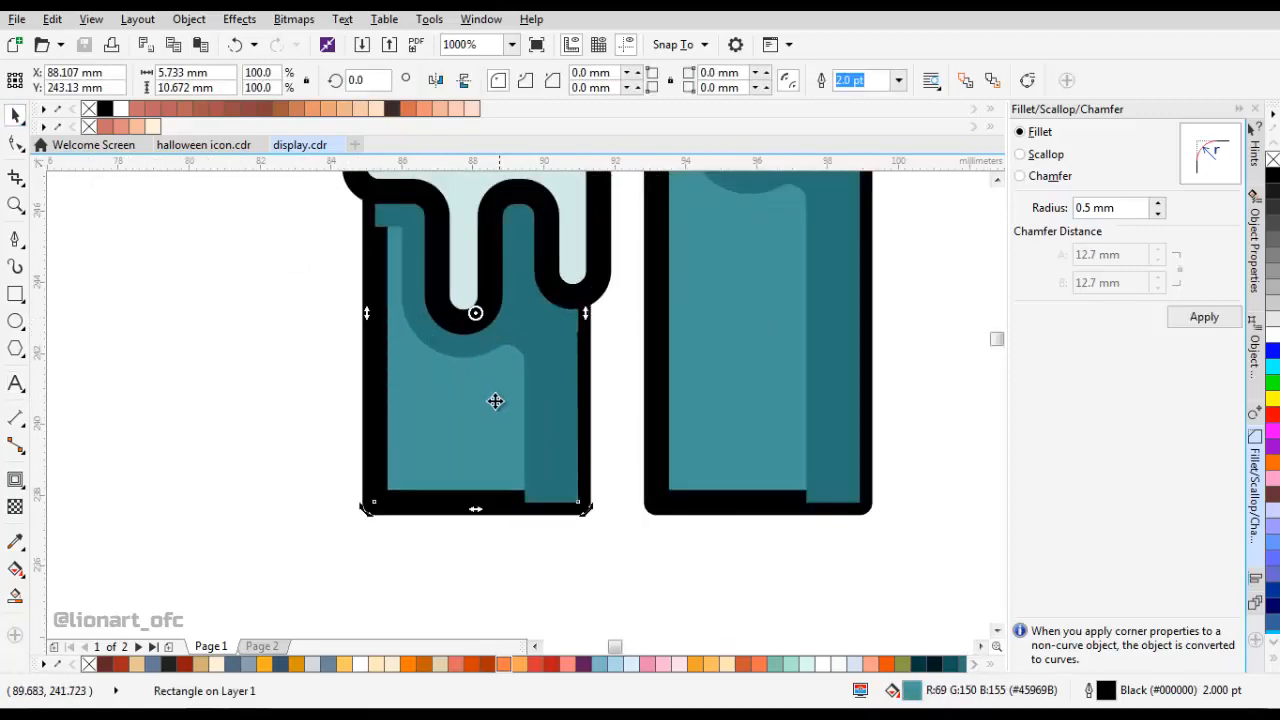
{"action": "left_click_drag", "start_coordinate": [586, 314], "coordinate": [394, 418]}
{"action": "scroll", "coordinate": [410, 358], "scroll_direction": "down", "scroll_amount": 2}
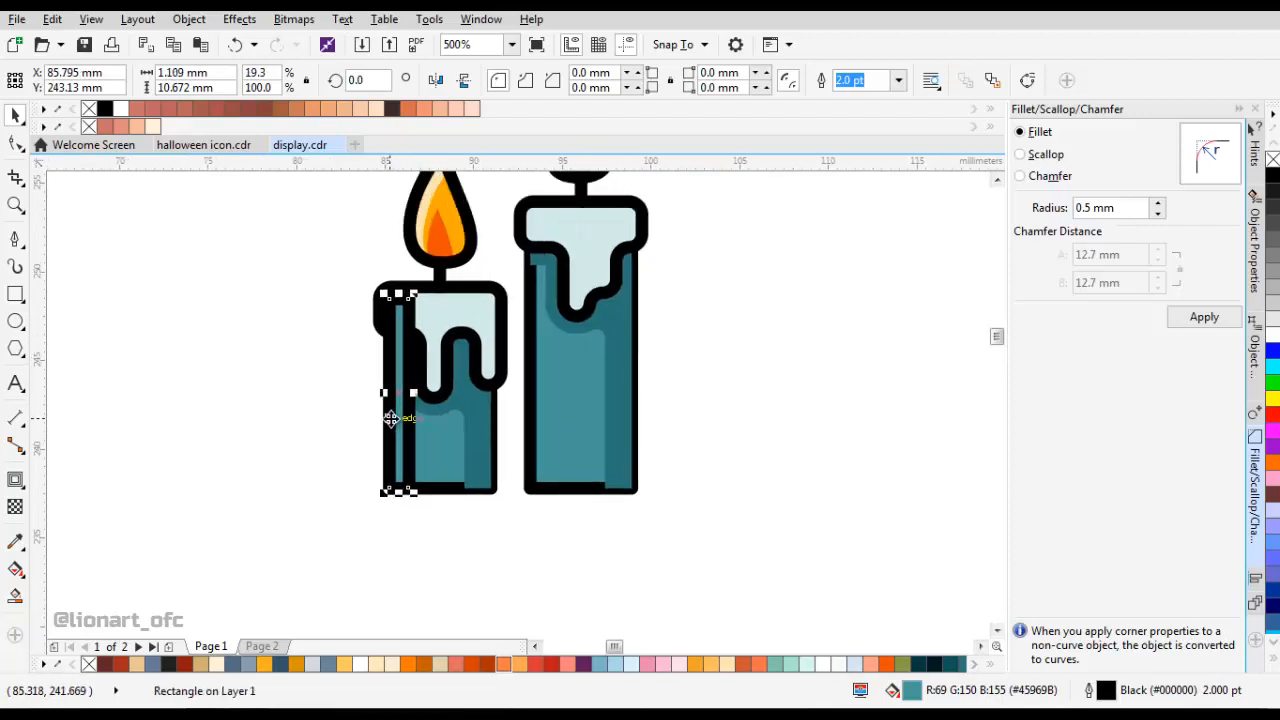
Copy the narrow strip onto the right candle and align it with the left edge of that candle's body.
{"action": "left_click_drag", "start_coordinate": [553, 427], "coordinate": [555, 428]}
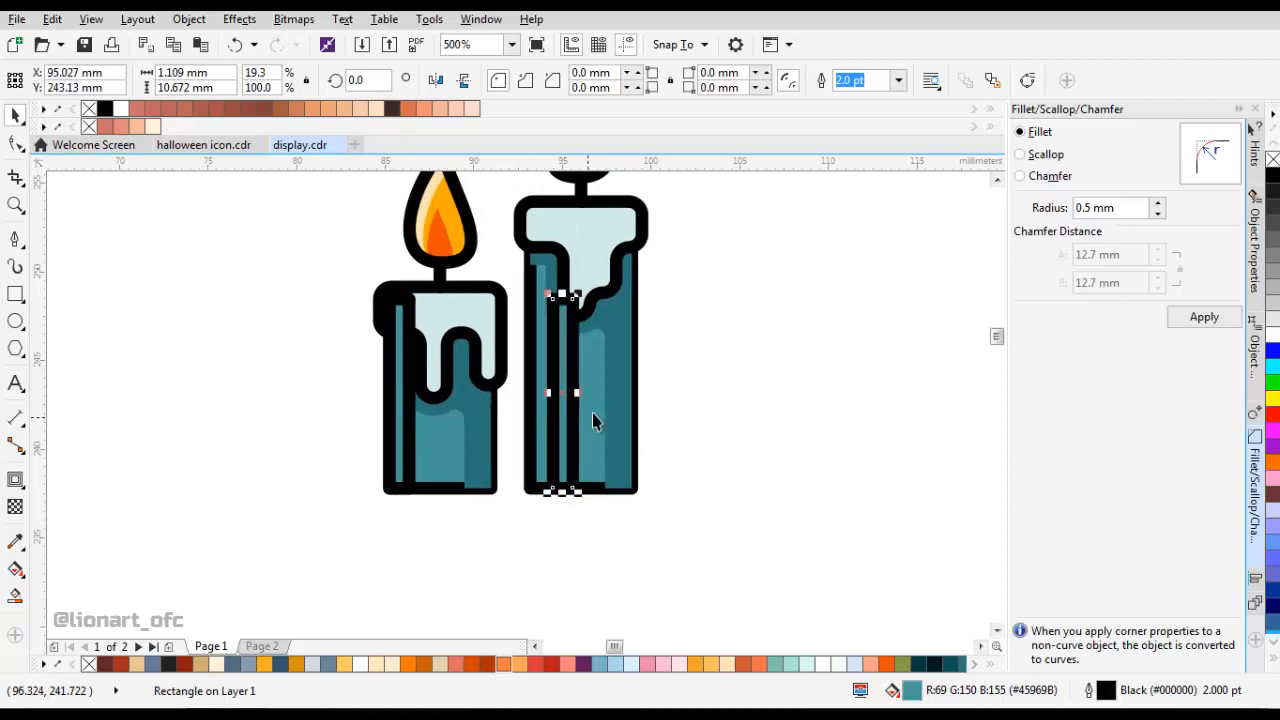
{"action": "left_click", "coordinate": [592, 413], "text": "shift"}
{"action": "key", "text": "ctrl+shift+a"}
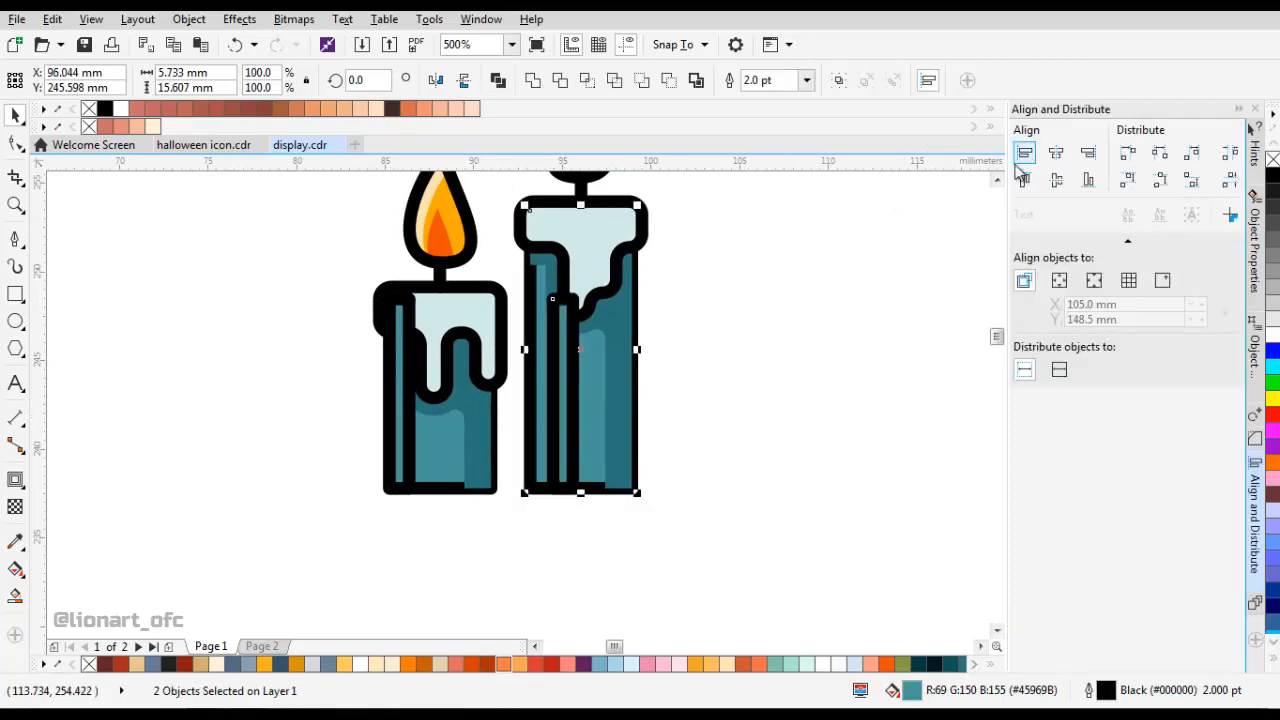
{"action": "left_click", "coordinate": [1024, 154]}
Stretch the right candle's narrow strip upward to the body's full height of about 15.6 mm.
{"action": "key", "text": "Escape"}
{"action": "left_click", "coordinate": [543, 350]}
{"action": "scroll", "coordinate": [530, 320], "scroll_direction": "up", "scroll_amount": 1}
{"action": "left_click_drag", "start_coordinate": [543, 371], "coordinate": [548, 208]}
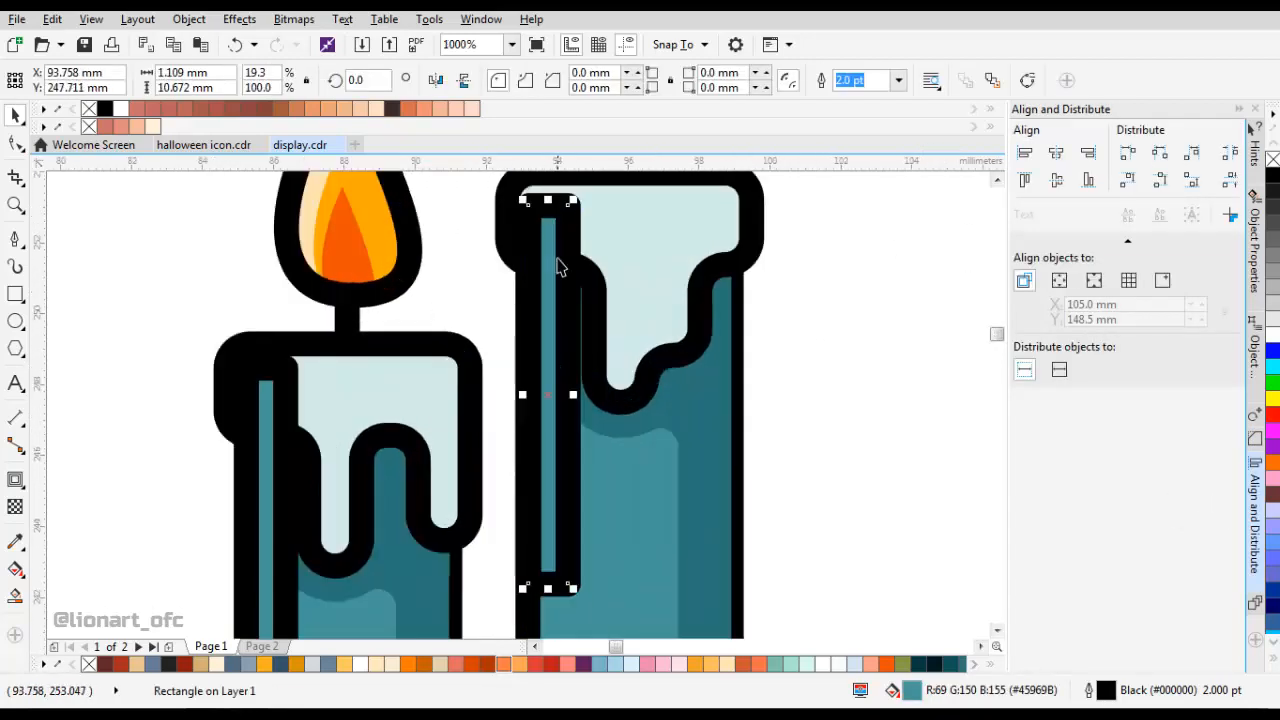
{"action": "key", "text": "ctrl+z"}
{"action": "left_click_drag", "start_coordinate": [548, 408], "coordinate": [552, 232]}
Set the outline width of the narrow strips on both candles to None.
{"action": "scroll", "coordinate": [565, 430], "scroll_direction": "down", "scroll_amount": 2}
{"action": "left_click", "coordinate": [316, 451], "text": "shift"}
{"action": "left_click", "coordinate": [806, 80]}
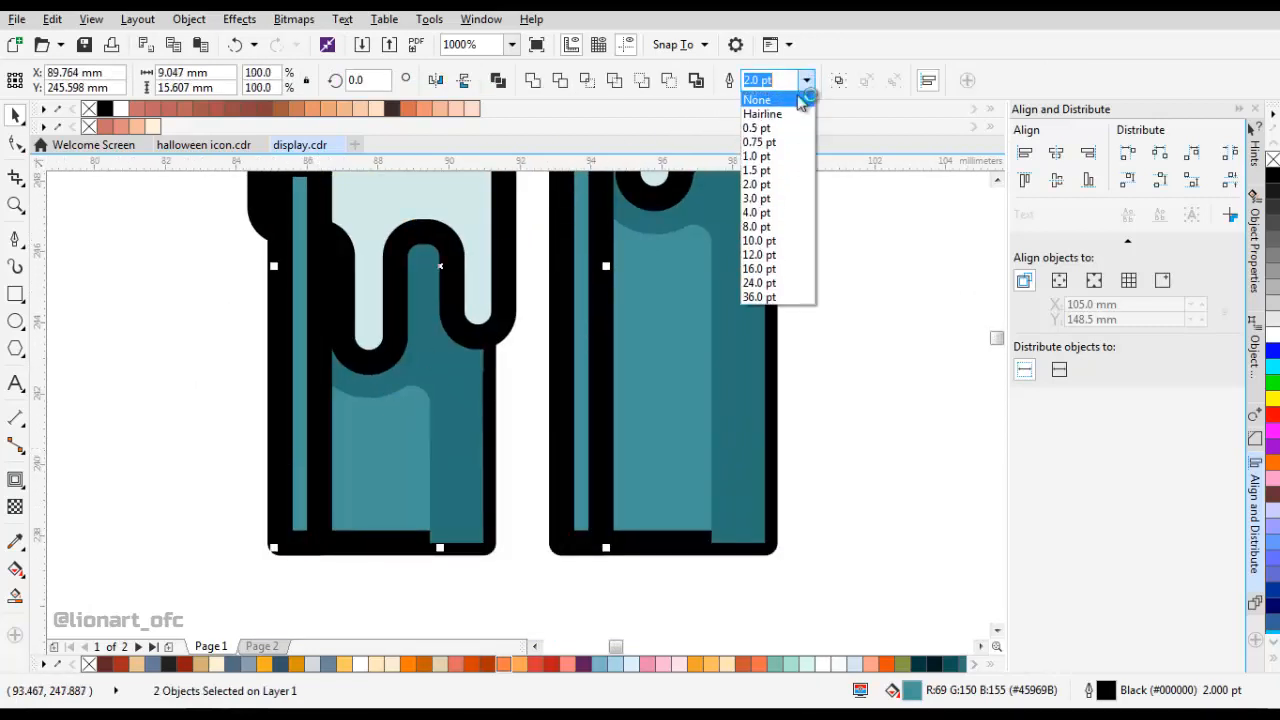
{"action": "left_click", "coordinate": [799, 101]}
Sample the light teal swatch (R163 G205 B207) and fill the narrow strips on both candles with it.
{"action": "scroll", "coordinate": [620, 299], "scroll_direction": "down", "scroll_amount": 3}
{"action": "left_click", "coordinate": [15, 541]}
{"action": "left_click", "coordinate": [92, 317]}
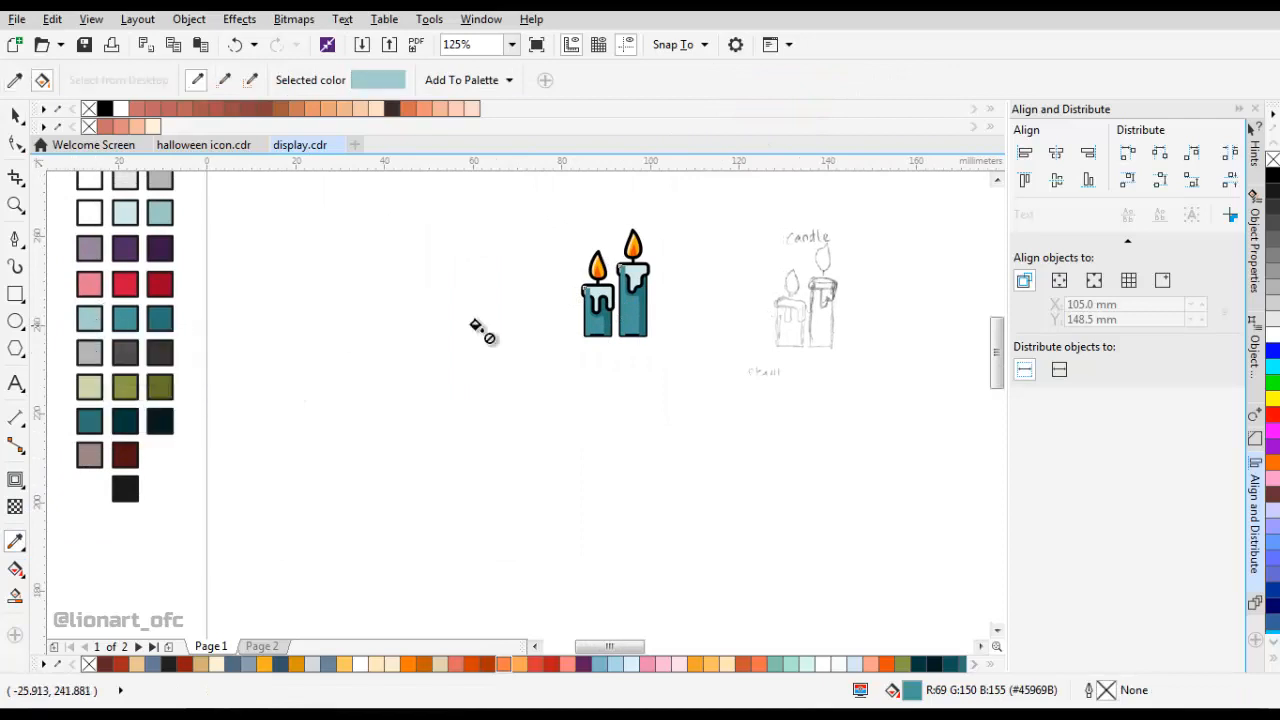
{"action": "scroll", "coordinate": [607, 321], "scroll_direction": "up", "scroll_amount": 2}
{"action": "left_click", "coordinate": [529, 319]}
{"action": "left_click", "coordinate": [669, 297]}
{"action": "left_click_drag", "start_coordinate": [664, 319], "coordinate": [579, 384]}
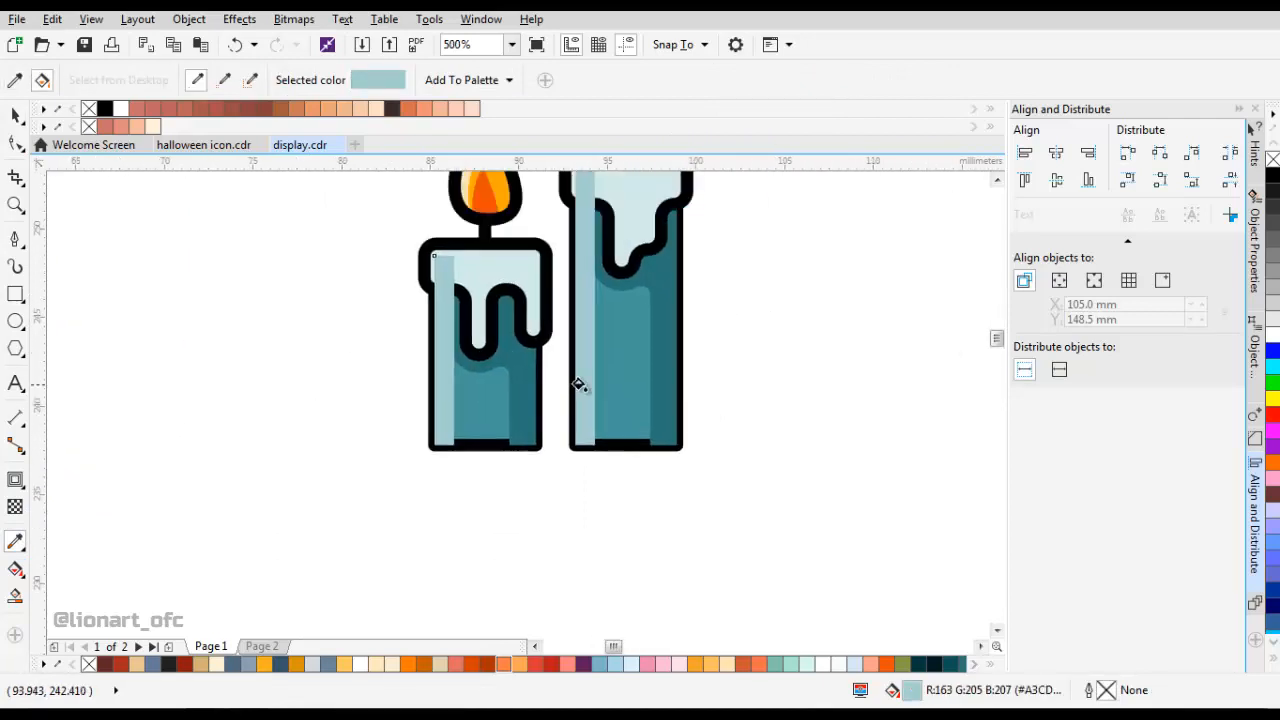
Copy both teal candle bodies and set the original bodies' outline width to None.
{"action": "key", "text": "space"}
{"action": "left_click", "coordinate": [585, 384]}
{"action": "left_click", "coordinate": [493, 428], "text": "shift"}
{"action": "left_click_drag", "start_coordinate": [489, 424], "coordinate": [329, 541]}
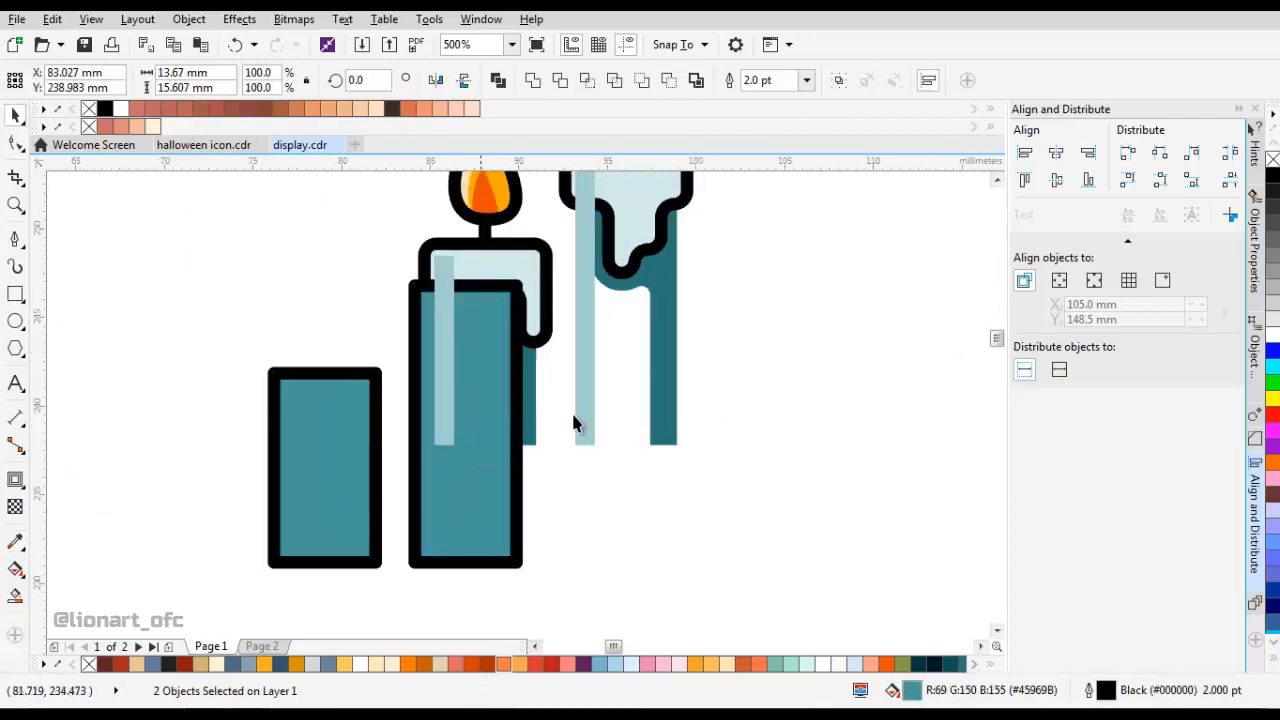
{"action": "key", "text": "ctrl+z"}
{"action": "left_click_drag", "start_coordinate": [632, 397], "coordinate": [585, 467]}
{"action": "right_click", "coordinate": [565, 424]}
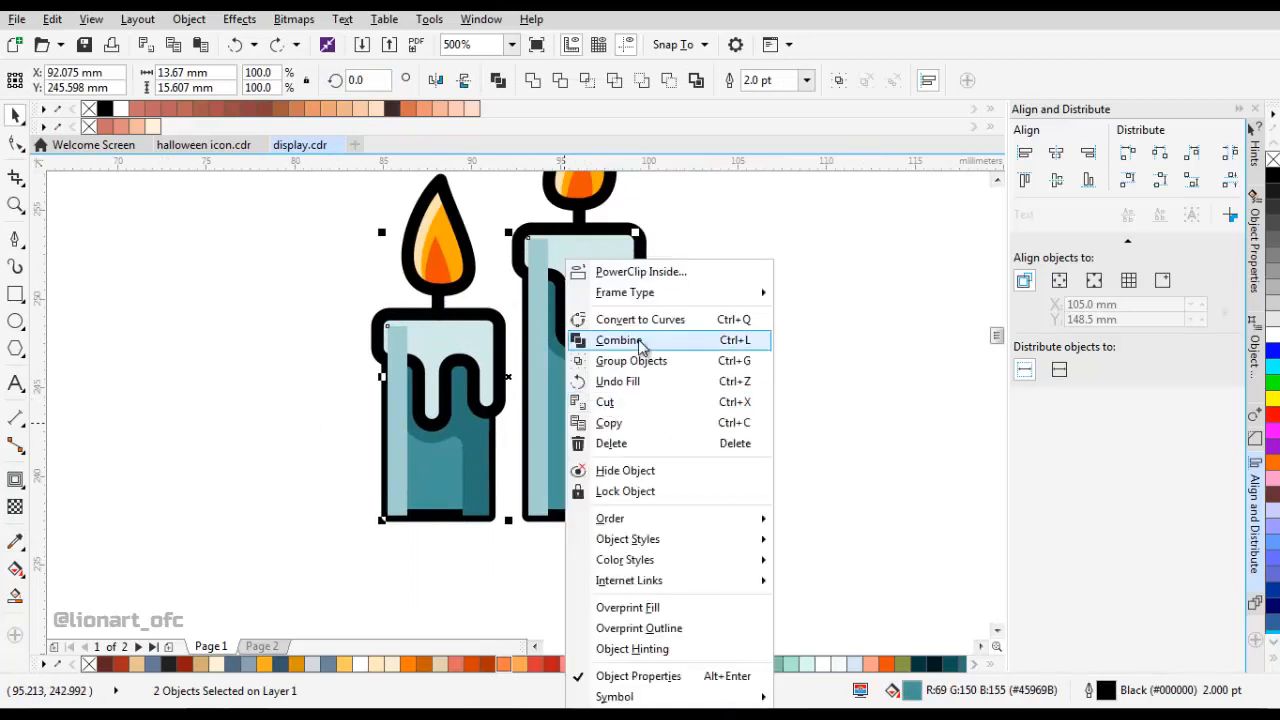
{"action": "left_click", "coordinate": [637, 423]}
{"action": "left_click", "coordinate": [806, 80]}
{"action": "left_click", "coordinate": [765, 95]}
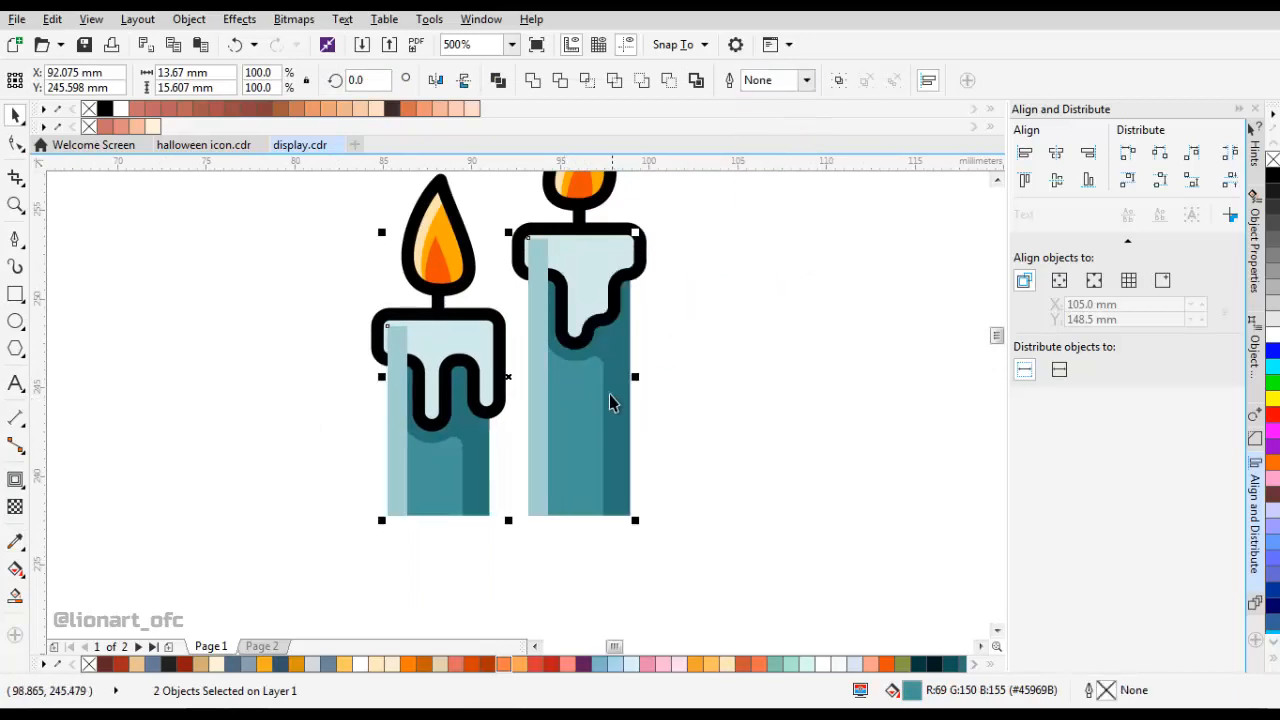
Paste the copied candle bodies in place and remove the copies' fill.
{"action": "right_click", "coordinate": [786, 302]}
{"action": "left_click", "coordinate": [820, 422]}
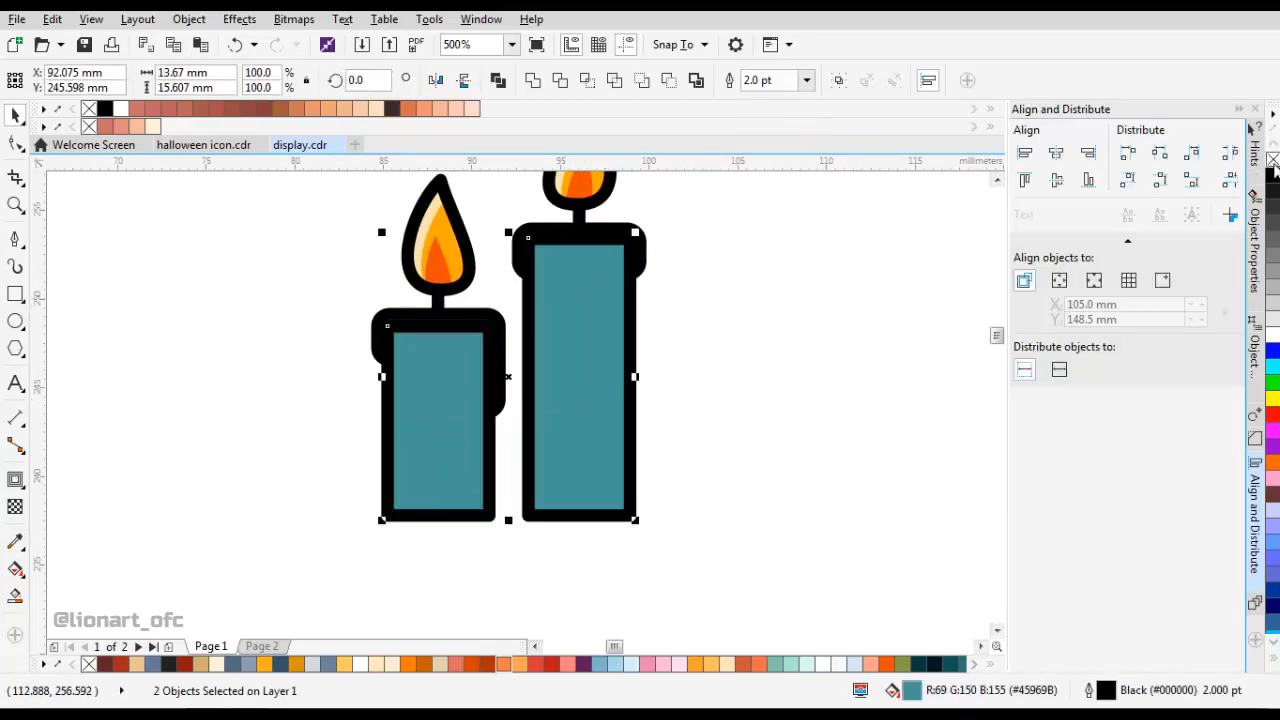
{"action": "left_click", "coordinate": [1273, 163]}
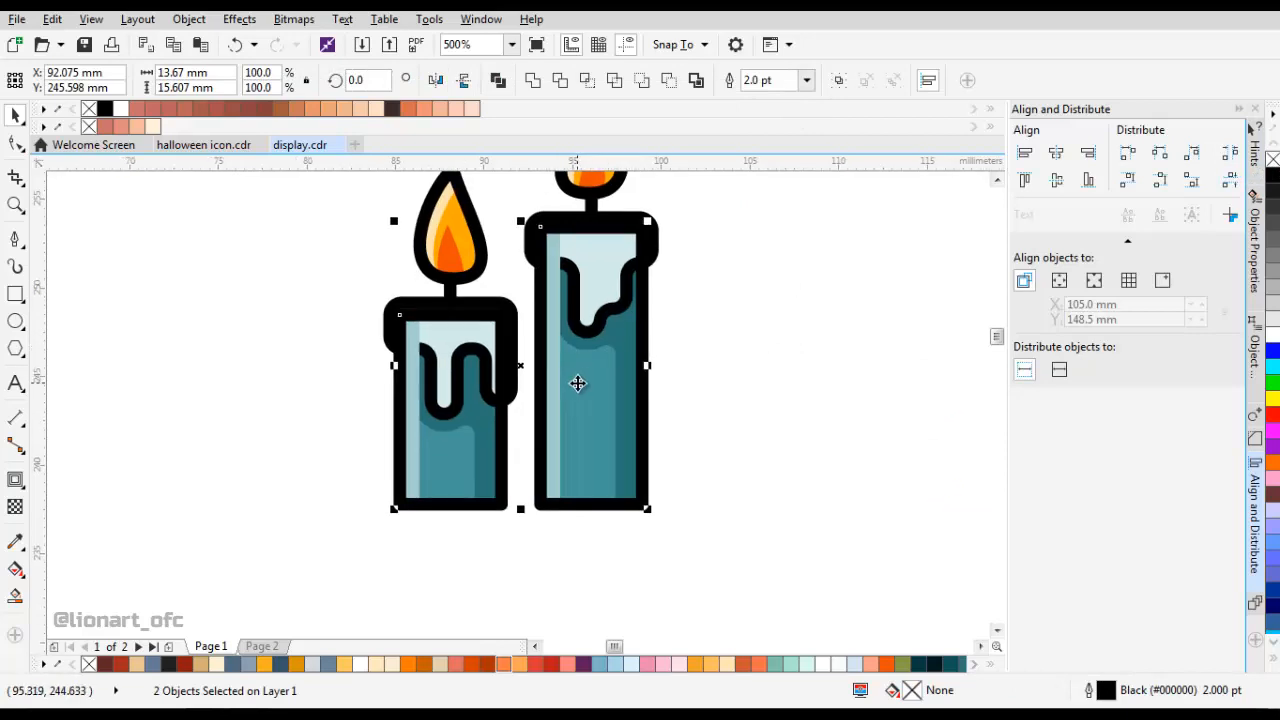
Reorder the two unfilled body frames so they lie behind the wax caps but in front of the dark teal shadows.
{"action": "right_click", "coordinate": [578, 383]}
{"action": "mouse_move", "coordinate": [771, 517]}
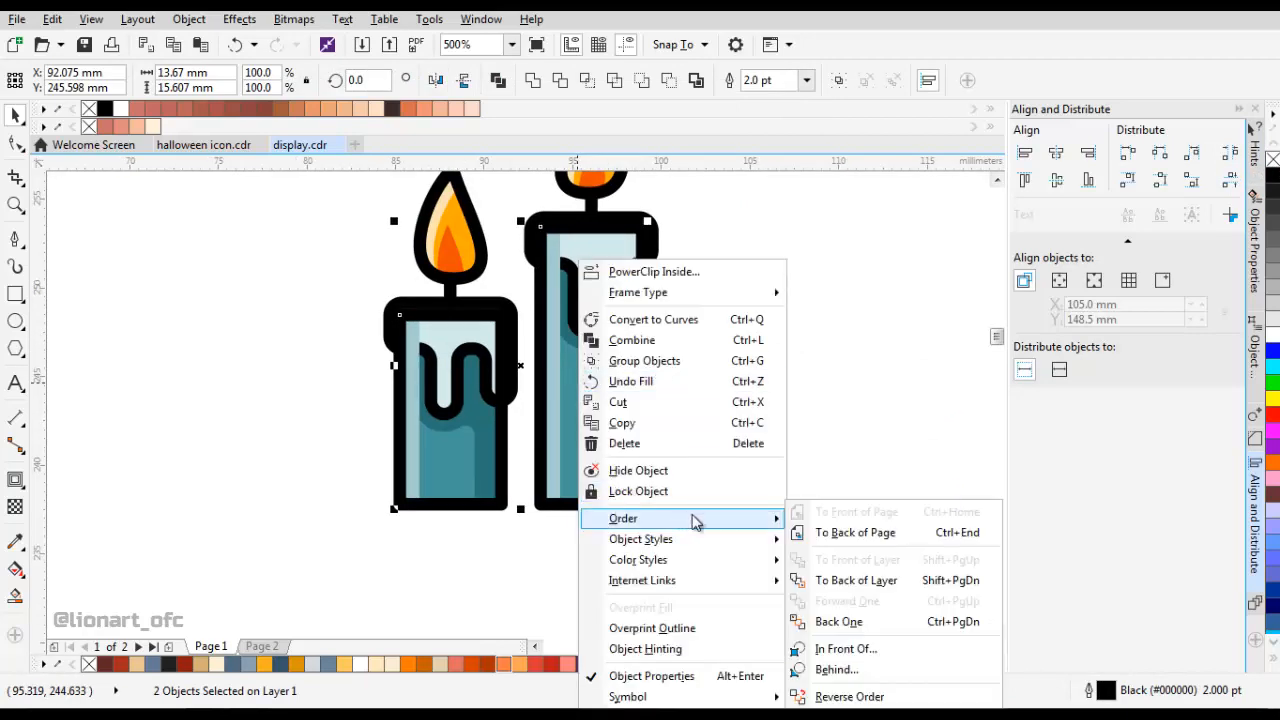
{"action": "left_click", "coordinate": [846, 647]}
{"action": "left_click", "coordinate": [503, 308]}
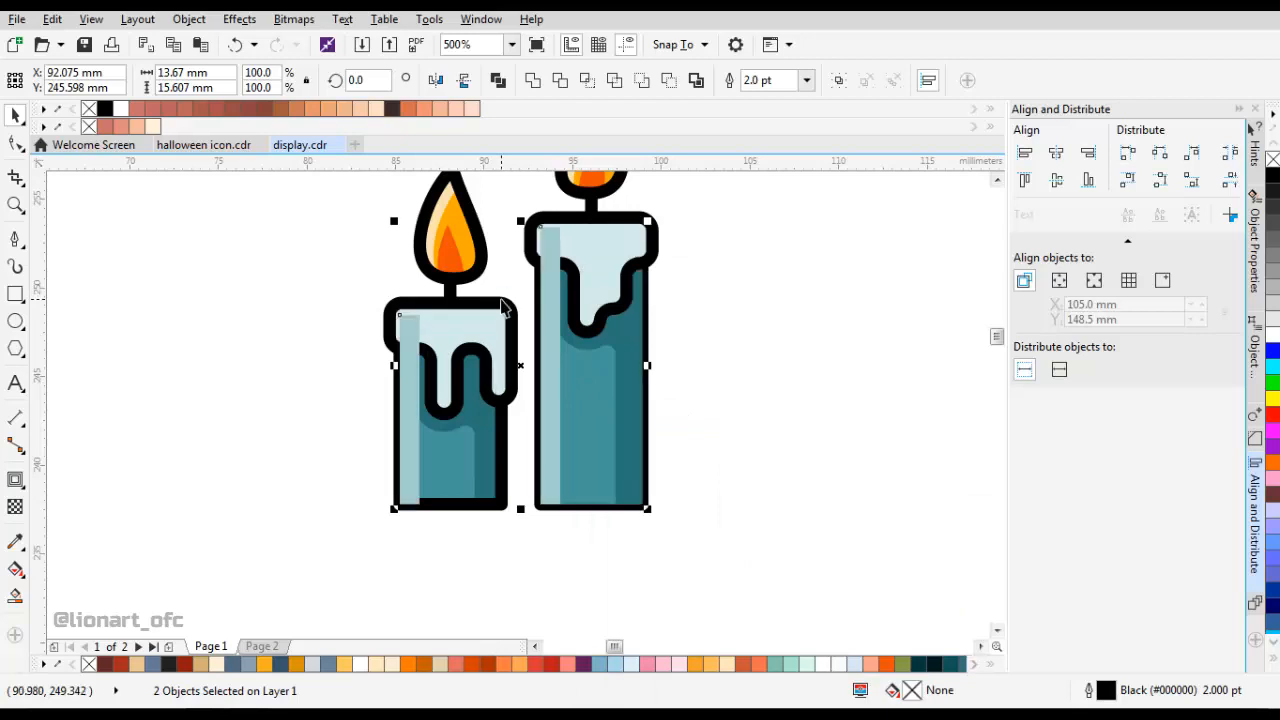
{"action": "key", "text": "F6"}
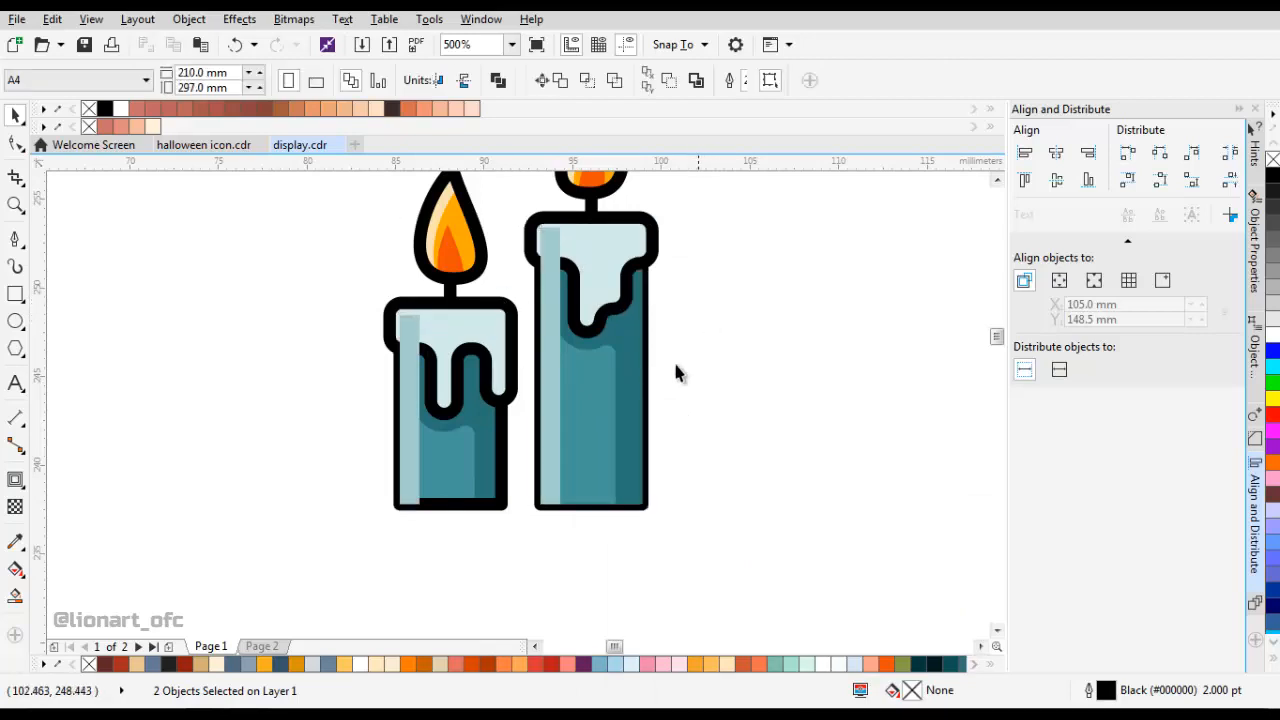
{"action": "left_click_drag", "start_coordinate": [583, 244], "coordinate": [684, 520]}
{"action": "key", "text": "ctrl+z"}
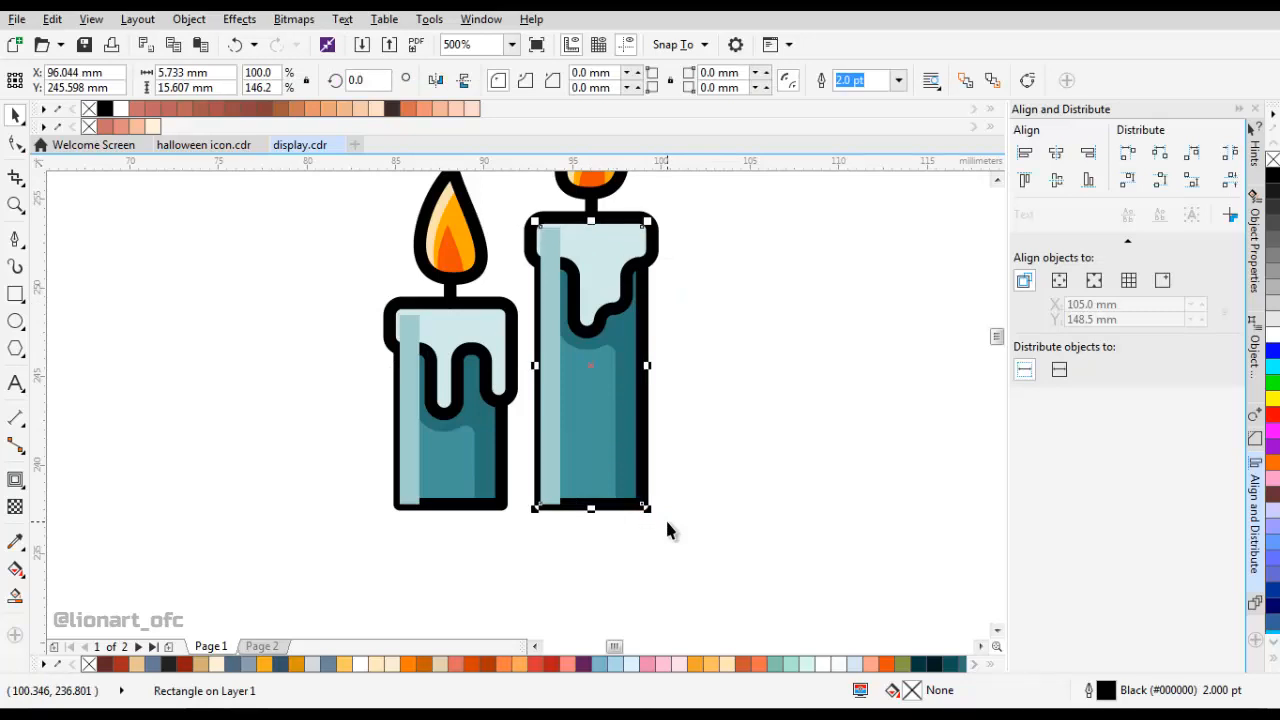
Send the right candle's light teal highlight strip behind its wax cap, outline frame and dark shadow.
{"action": "left_click", "coordinate": [551, 434]}
{"action": "right_click", "coordinate": [551, 434]}
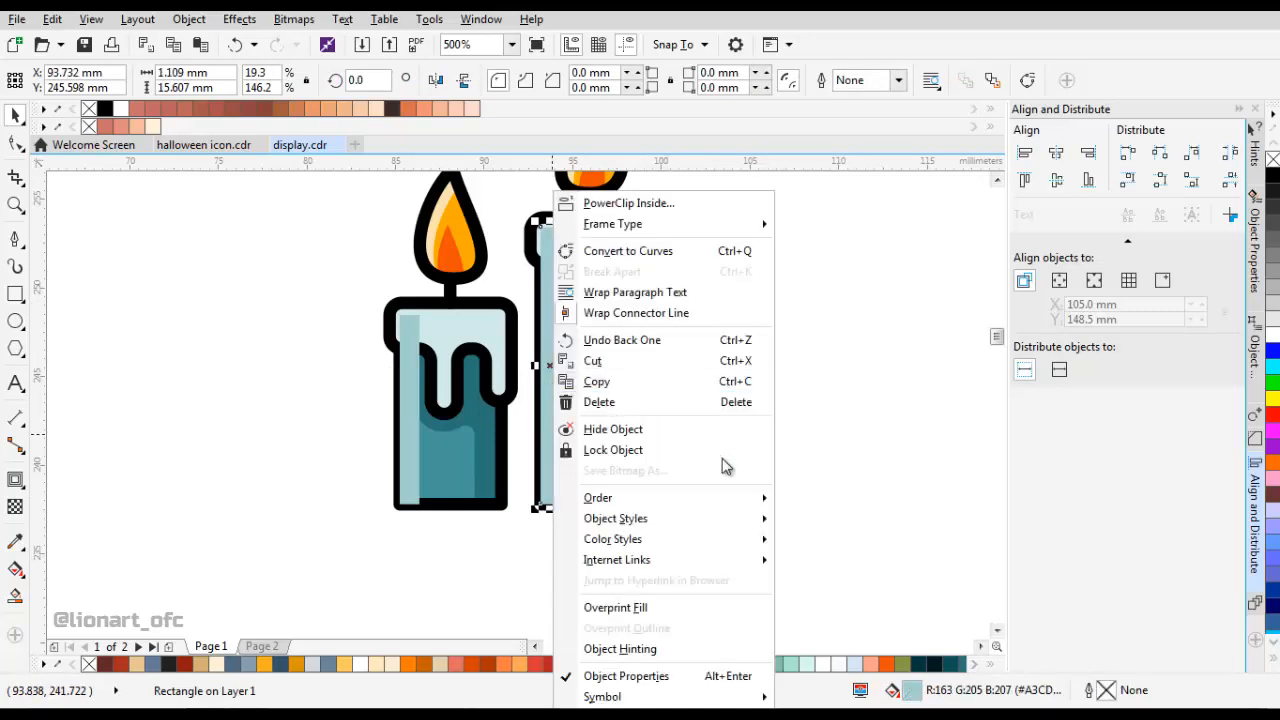
{"action": "mouse_move", "coordinate": [700, 497]}
{"action": "left_click", "coordinate": [845, 566]}
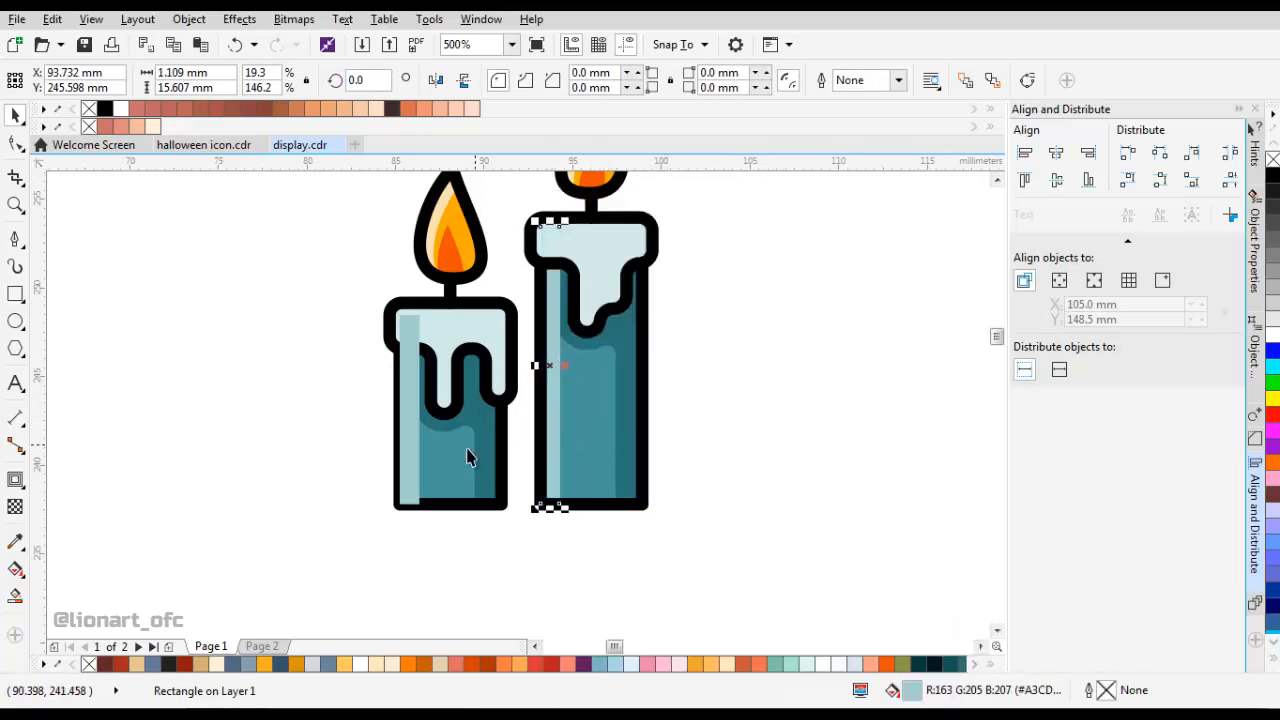
Place the left candle's light teal highlight strip behind its dark teal shadow shape.
{"action": "left_click", "coordinate": [408, 435]}
{"action": "right_click", "coordinate": [408, 435]}
{"action": "mouse_move", "coordinate": [518, 497]}
{"action": "left_click", "coordinate": [680, 660]}
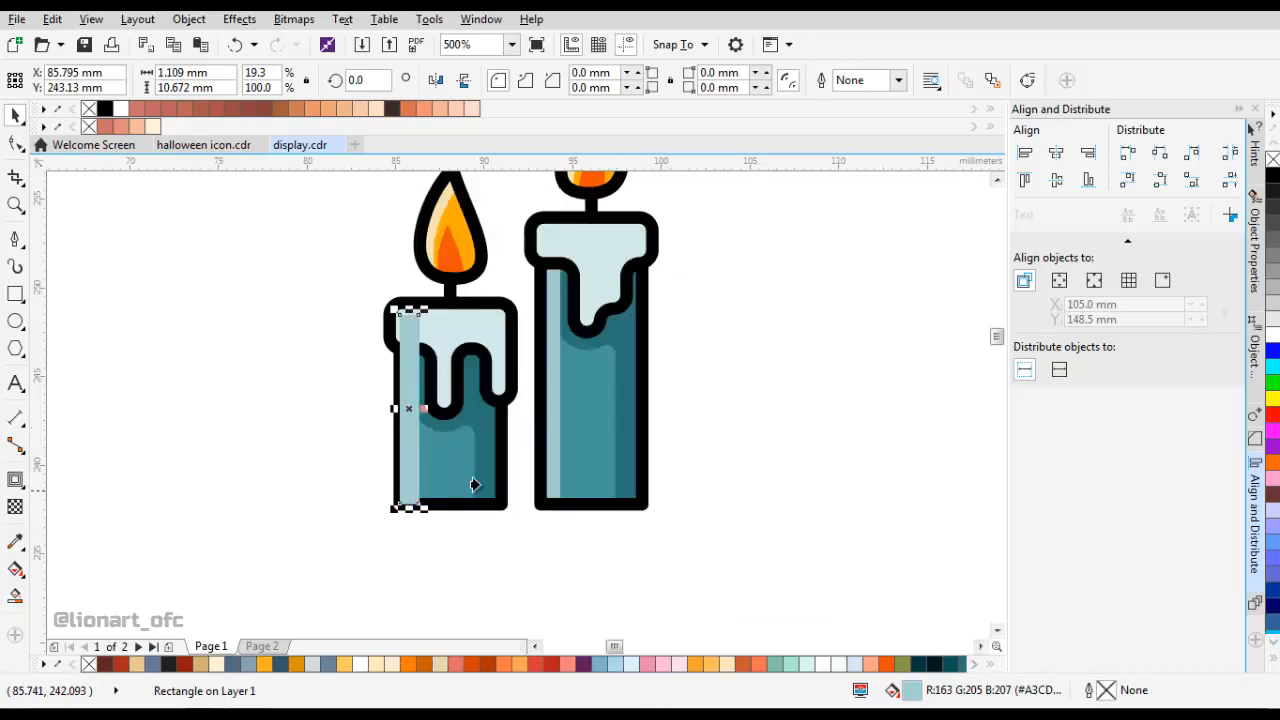
{"action": "left_click", "coordinate": [473, 484]}
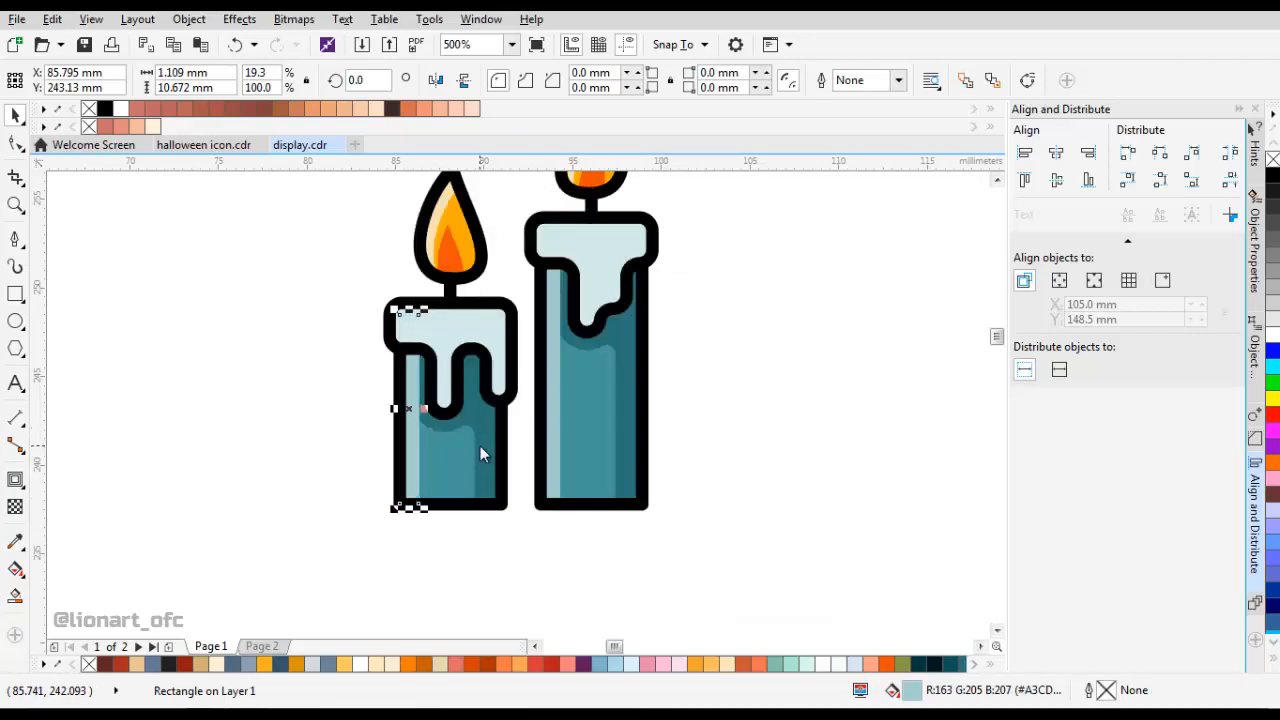
{"action": "left_click", "coordinate": [559, 369]}
Duplicate the left candle's wax cap shifted about 0.7 mm to the left and remove the copy's fill.
{"action": "left_click", "coordinate": [462, 328]}
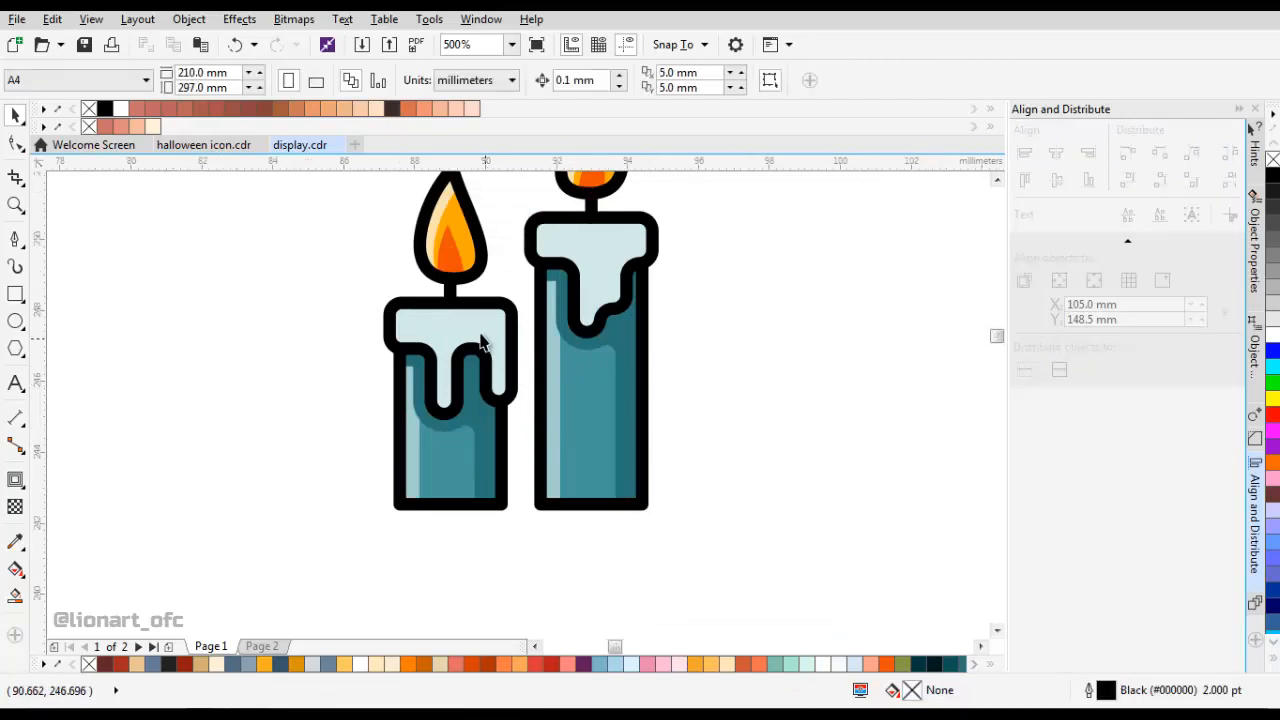
{"action": "scroll", "coordinate": [466, 326], "scroll_direction": "up", "scroll_amount": 4}
{"action": "left_click_drag", "start_coordinate": [519, 321], "coordinate": [500, 279]}
{"action": "left_click", "coordinate": [1272, 160]}
{"action": "scroll", "coordinate": [394, 338], "scroll_direction": "down", "scroll_amount": 2}
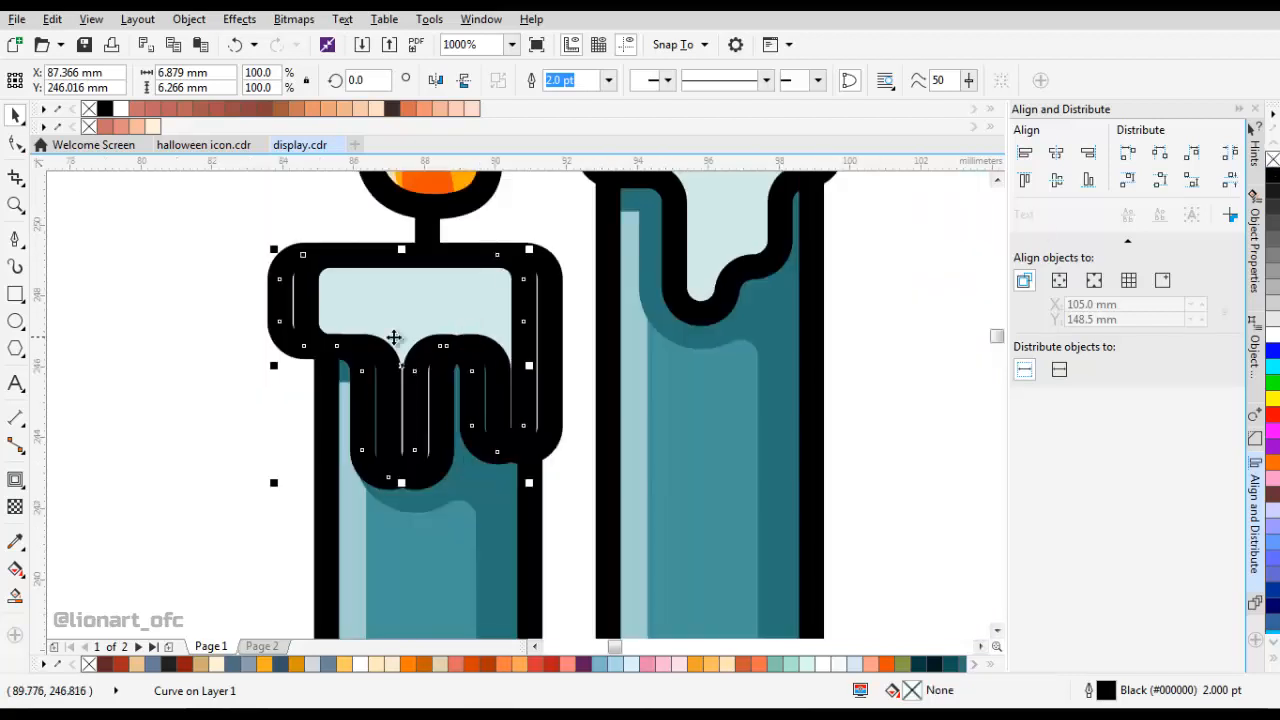
{"action": "left_click", "coordinate": [15, 596]}
{"action": "left_click", "coordinate": [459, 421]}
{"action": "left_click", "coordinate": [535, 383]}
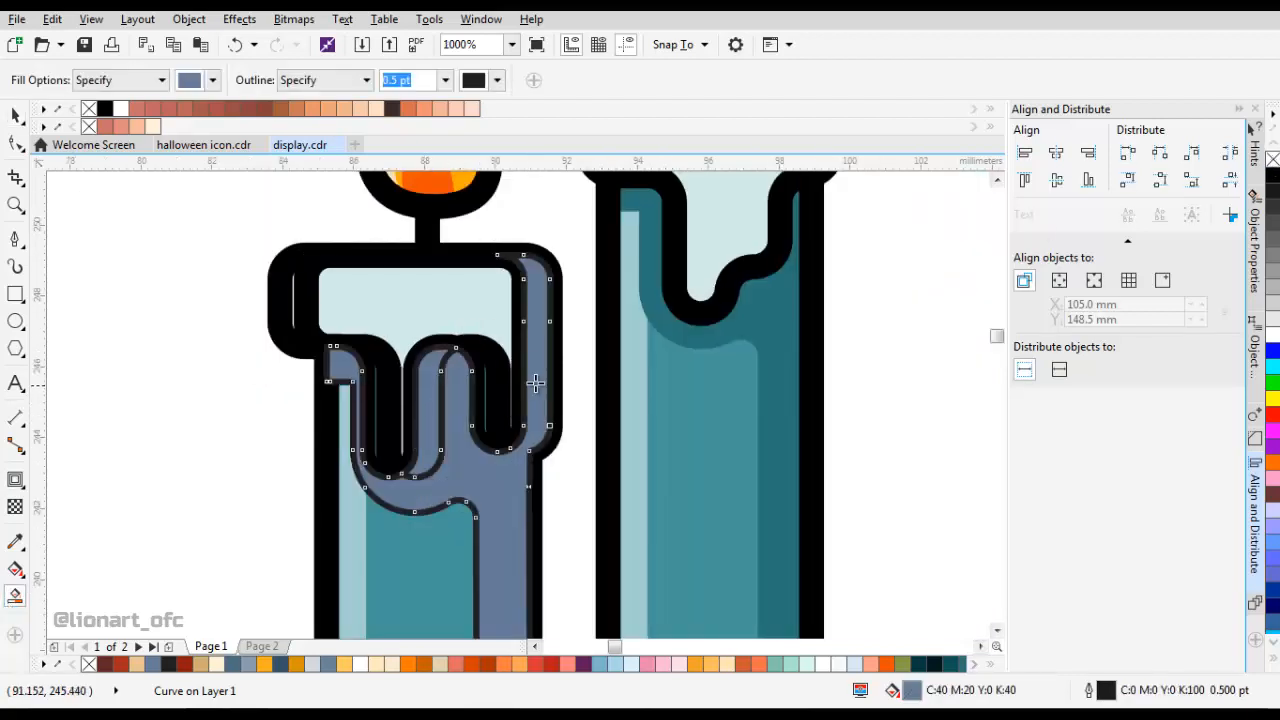
{"action": "key", "text": "space"}
{"action": "left_click", "coordinate": [500, 309]}
{"action": "left_click_drag", "start_coordinate": [500, 309], "coordinate": [343, 328]}
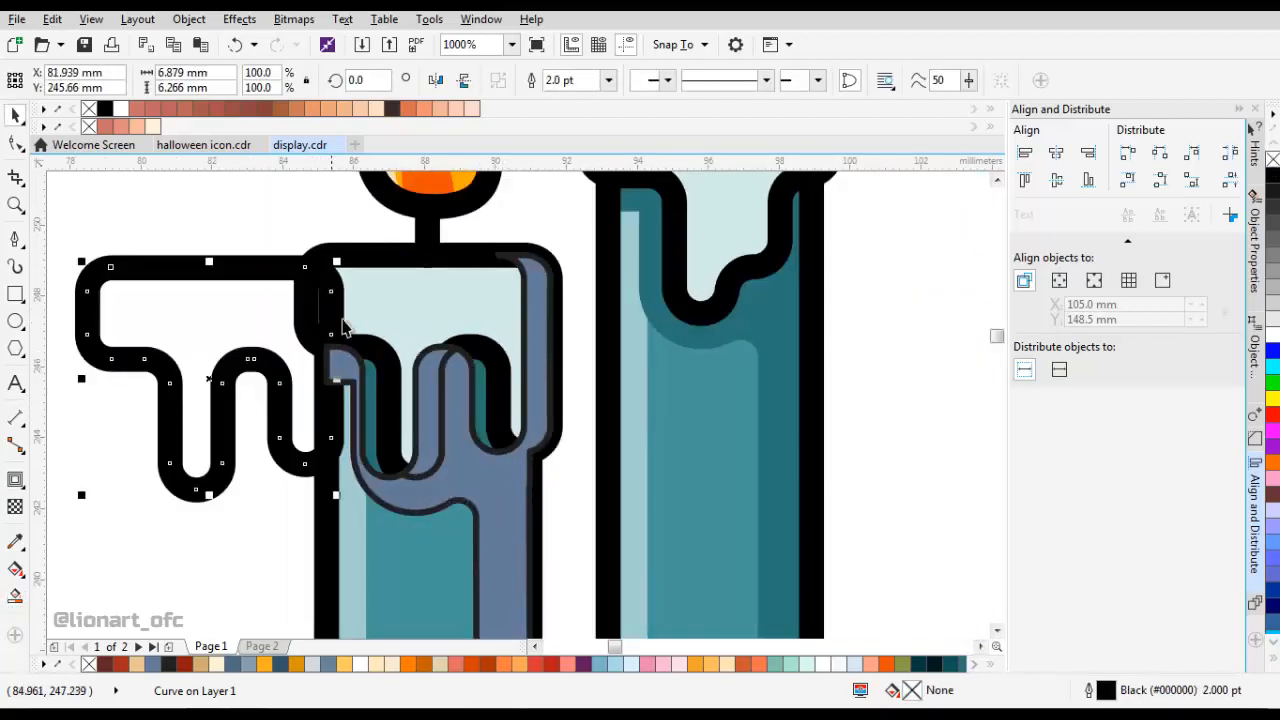
{"action": "key", "text": "ctrl+z"}
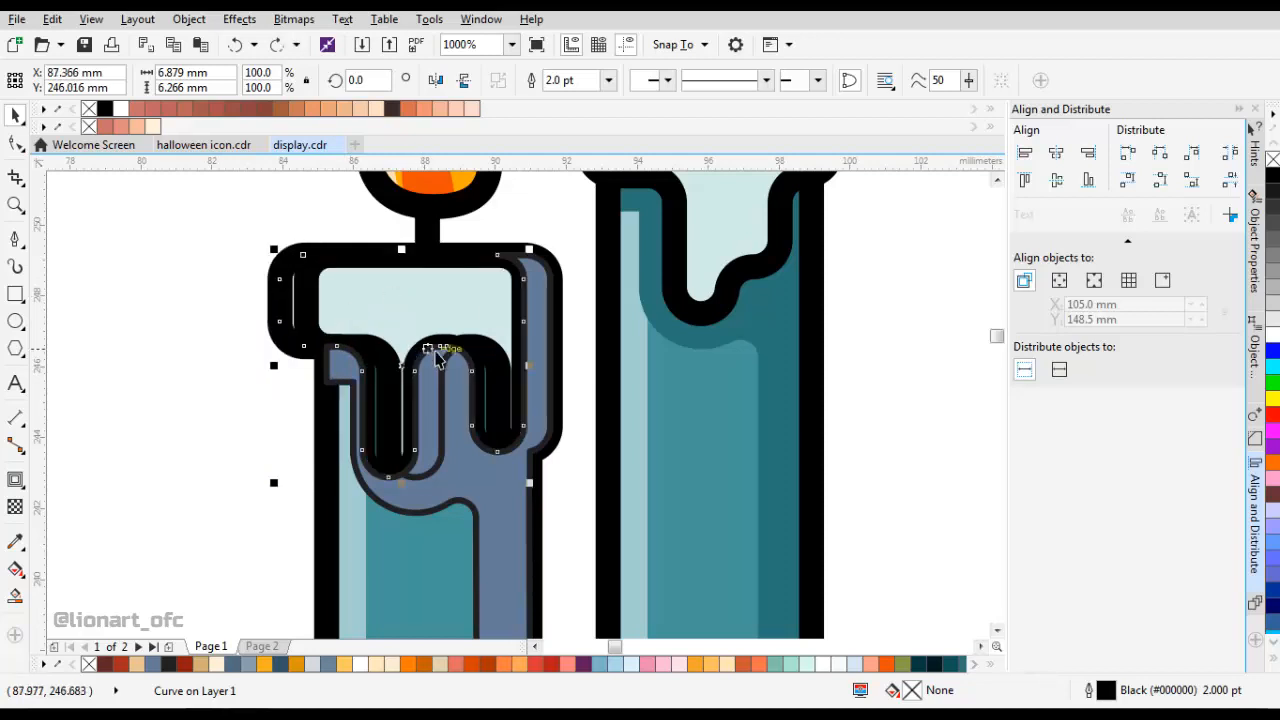
{"action": "key", "text": "ctrl+z"}
Set the outline width of the shifted, unfilled wax cap copy to Hairline.
{"action": "left_click", "coordinate": [472, 308]}
{"action": "left_click", "coordinate": [607, 80]}
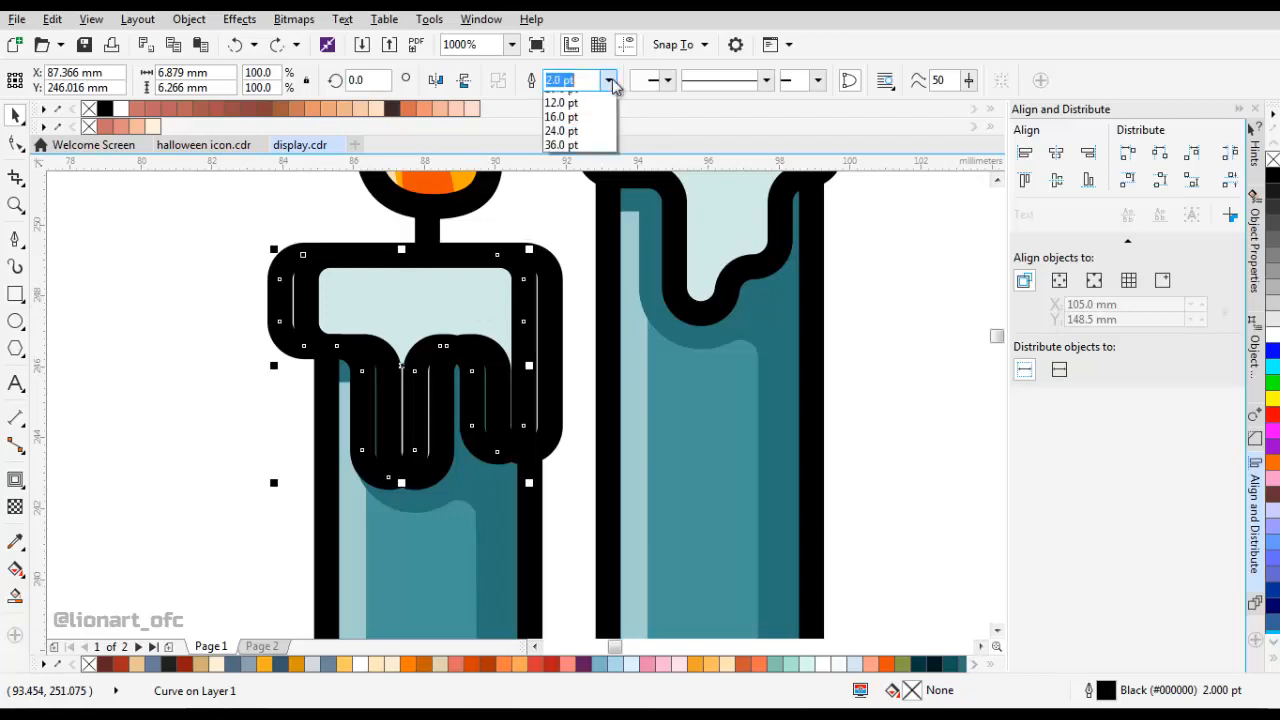
{"action": "left_click", "coordinate": [565, 95]}
Reshape the hairline cap copy by lowering the right drip's bottom nodes and raising the arch between the drips.
{"action": "scroll", "coordinate": [460, 518], "scroll_direction": "up", "scroll_amount": 4}
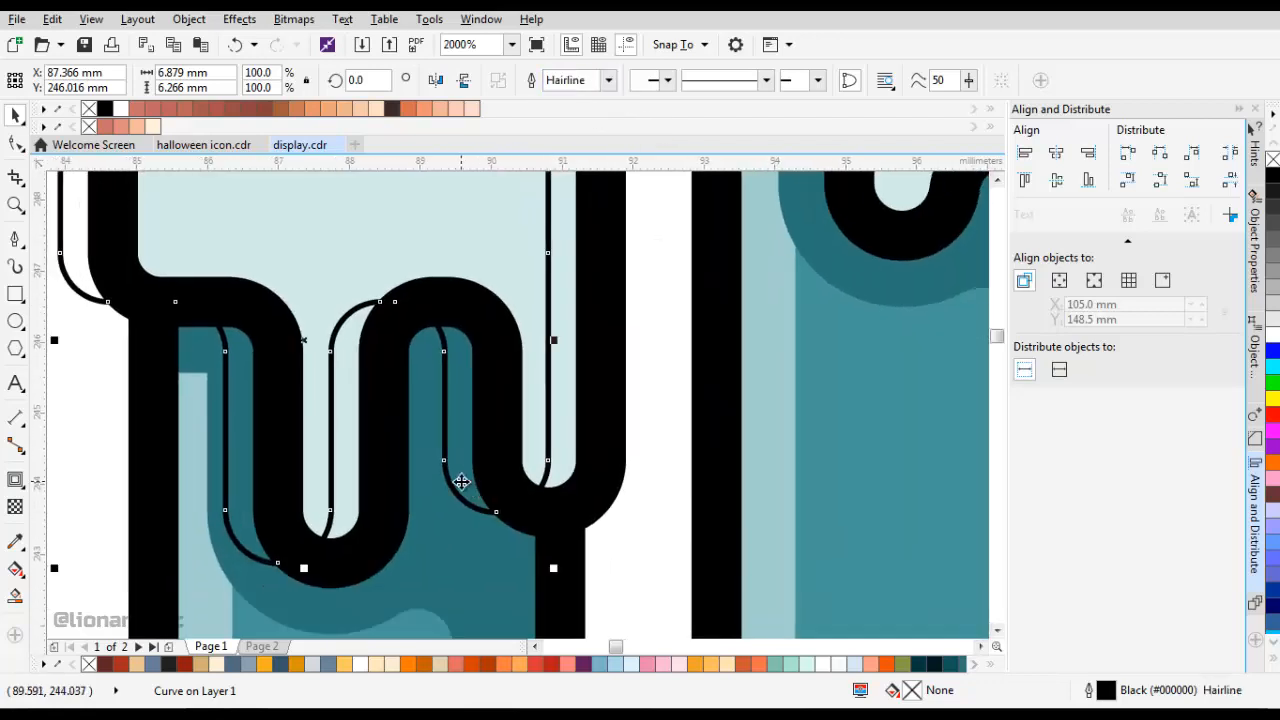
{"action": "key", "text": "F10"}
{"action": "left_click_drag", "start_coordinate": [493, 518], "coordinate": [505, 530]}
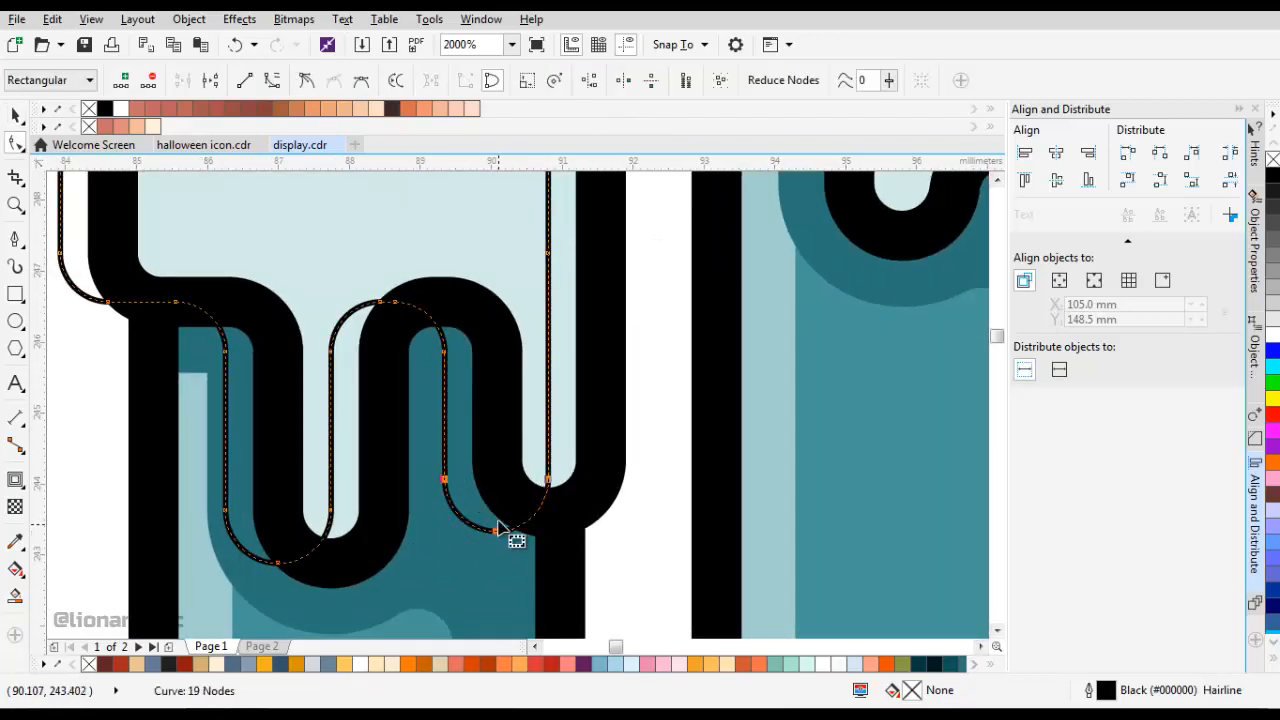
{"action": "scroll", "coordinate": [488, 460], "scroll_direction": "down", "scroll_amount": 3}
{"action": "scroll", "coordinate": [467, 400], "scroll_direction": "up", "scroll_amount": 3}
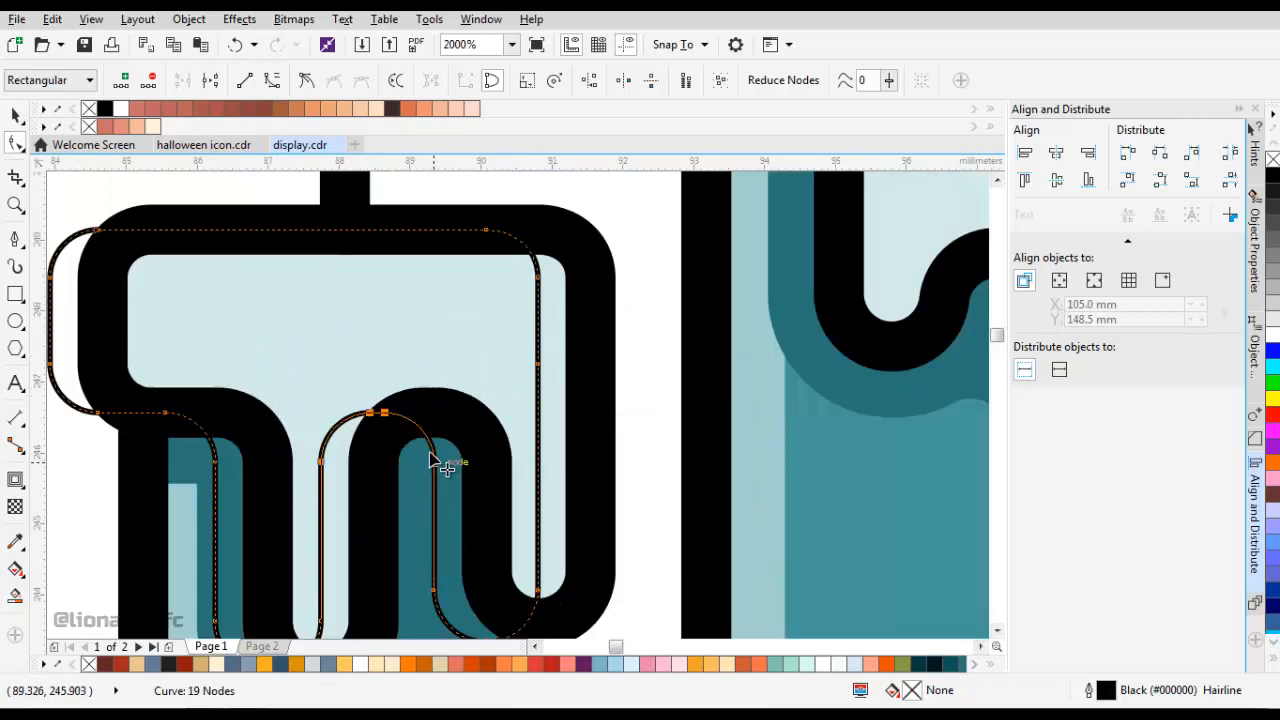
{"action": "mouse_move", "coordinate": [431, 455]}
{"action": "left_mouse_down"}
{"action": "mouse_move", "coordinate": [432, 443]}
{"action": "mouse_move", "coordinate": [443, 457]}
{"action": "left_mouse_up"}
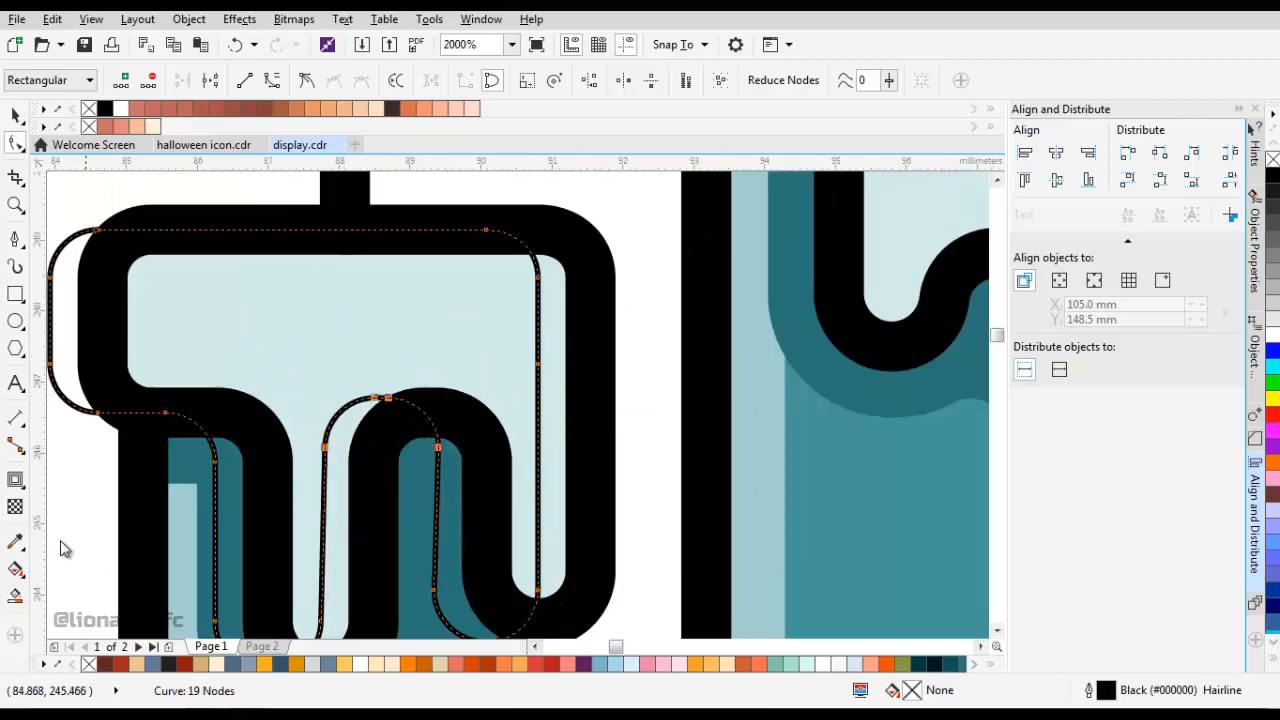
Use Smart Fill to create shapes from the slivers along the right sides of the left cap's drips.
{"action": "left_click", "coordinate": [15, 596]}
{"action": "left_click", "coordinate": [358, 484]}
{"action": "scroll", "coordinate": [543, 434], "scroll_direction": "down", "scroll_amount": 2}
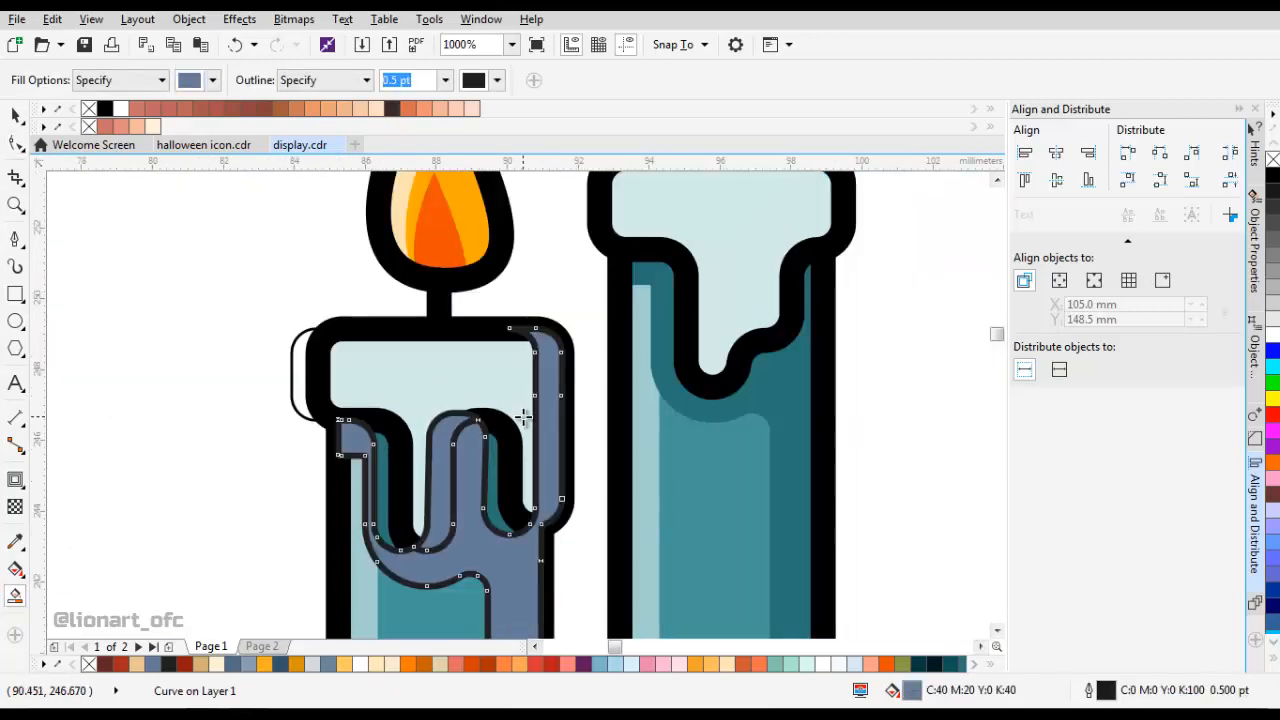
{"action": "scroll", "coordinate": [523, 414], "scroll_direction": "up", "scroll_amount": 2}
{"action": "left_click", "coordinate": [535, 298]}
Delete the hairline copy of the left candle's wax cap.
{"action": "left_click_drag", "start_coordinate": [558, 274], "coordinate": [300, 388]}
{"action": "scroll", "coordinate": [516, 343], "scroll_direction": "down", "scroll_amount": 1}
{"action": "key", "text": "space"}
{"action": "key", "text": "Delete"}
Weld the two sliver shapes on the left cap into one object and set its outline width to None.
{"action": "left_click", "coordinate": [430, 415]}
{"action": "left_click", "coordinate": [523, 358], "text": "shift"}
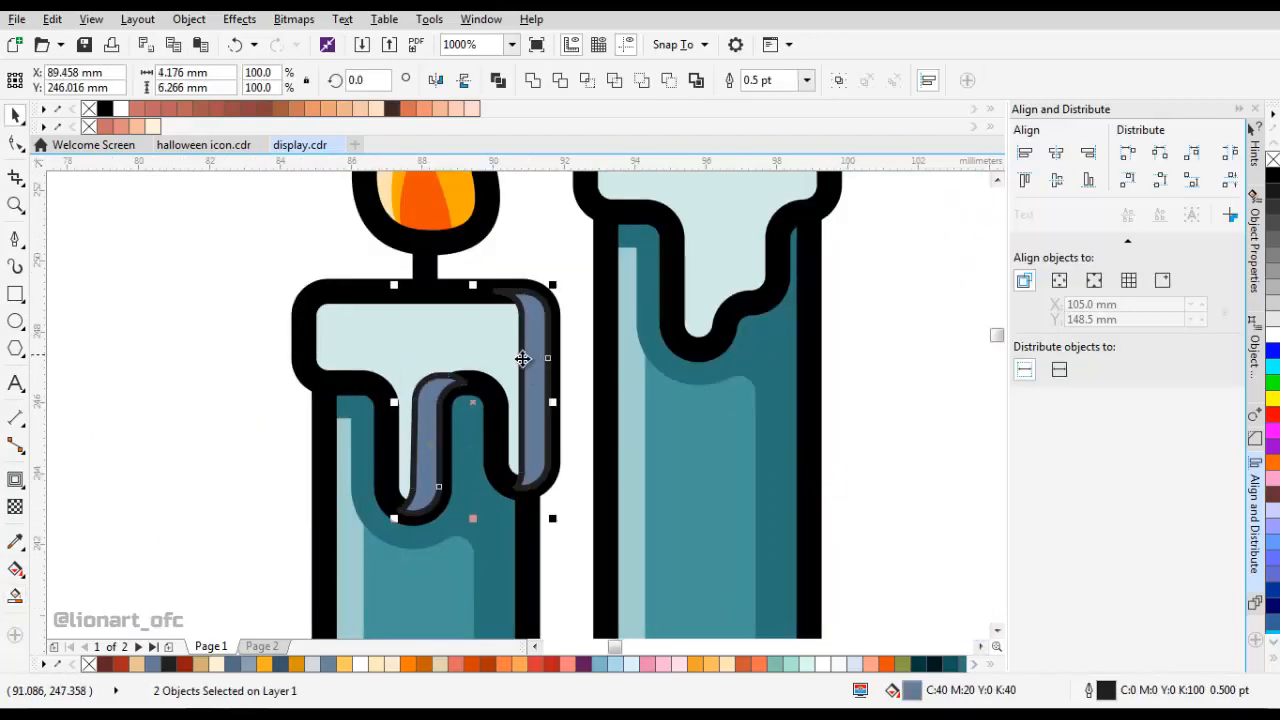
{"action": "left_click", "coordinate": [535, 84]}
{"action": "left_click", "coordinate": [609, 85]}
{"action": "left_click", "coordinate": [572, 98]}
Sample the greyish teal swatch (#9BC7C3) and fill the left cap's sliver shadows with it.
{"action": "scroll", "coordinate": [495, 312], "scroll_direction": "down", "scroll_amount": 2}
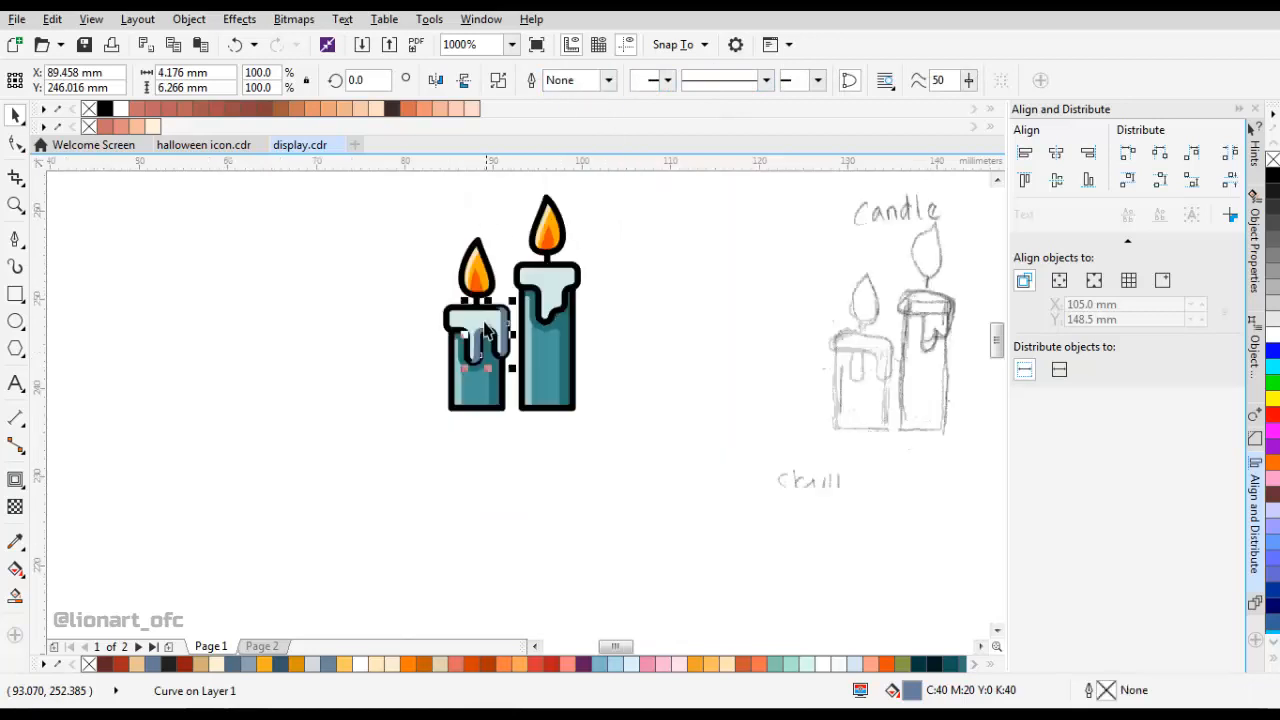
{"action": "scroll", "coordinate": [482, 334], "scroll_direction": "left", "scroll_amount": 1}
{"action": "left_click", "coordinate": [15, 541]}
{"action": "scroll", "coordinate": [247, 348], "scroll_direction": "down", "scroll_amount": 1}
{"action": "left_click_drag", "start_coordinate": [247, 348], "coordinate": [612, 387]}
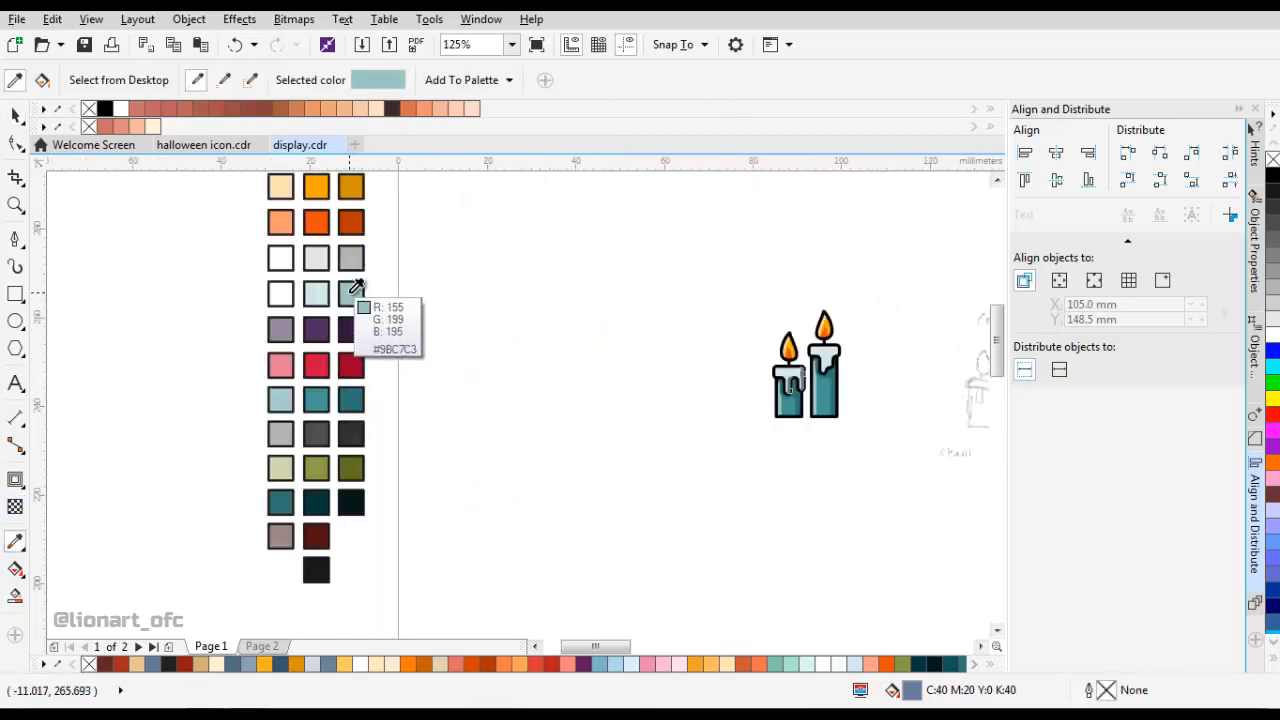
{"action": "left_click", "coordinate": [349, 293]}
{"action": "scroll", "coordinate": [800, 380], "scroll_direction": "up", "scroll_amount": 3}
{"action": "left_click", "coordinate": [818, 386]}
Copy the left candle's wax cap and set the original cap's outline width to None.
{"action": "scroll", "coordinate": [831, 384], "scroll_direction": "down", "scroll_amount": 1}
{"action": "scroll", "coordinate": [712, 385], "scroll_direction": "up", "scroll_amount": 1}
{"action": "key", "text": "space"}
{"action": "left_click_drag", "start_coordinate": [831, 384], "coordinate": [498, 398]}
{"action": "left_click", "coordinate": [679, 390]}
{"action": "right_click", "coordinate": [454, 321]}
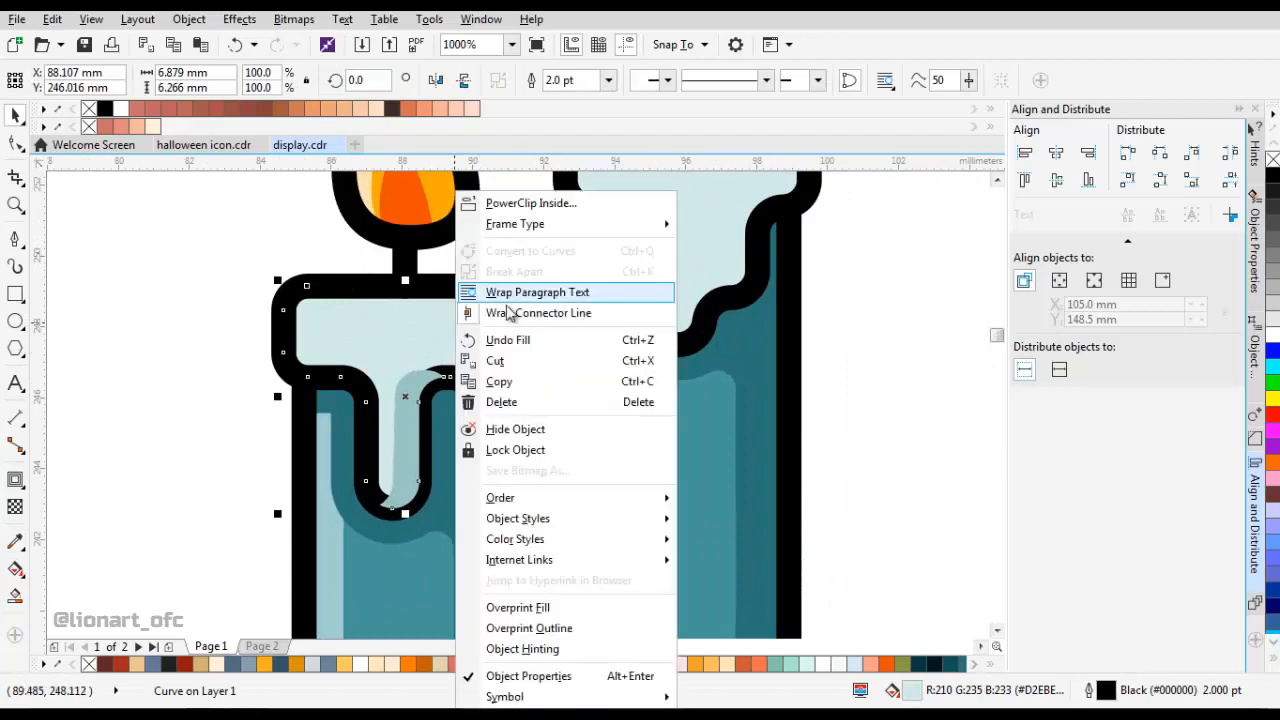
{"action": "left_click", "coordinate": [516, 379]}
{"action": "left_click", "coordinate": [609, 82]}
{"action": "left_click", "coordinate": [559, 100]}
Paste the copied wax cap in place and remove the copy's fill.
{"action": "right_click", "coordinate": [229, 272]}
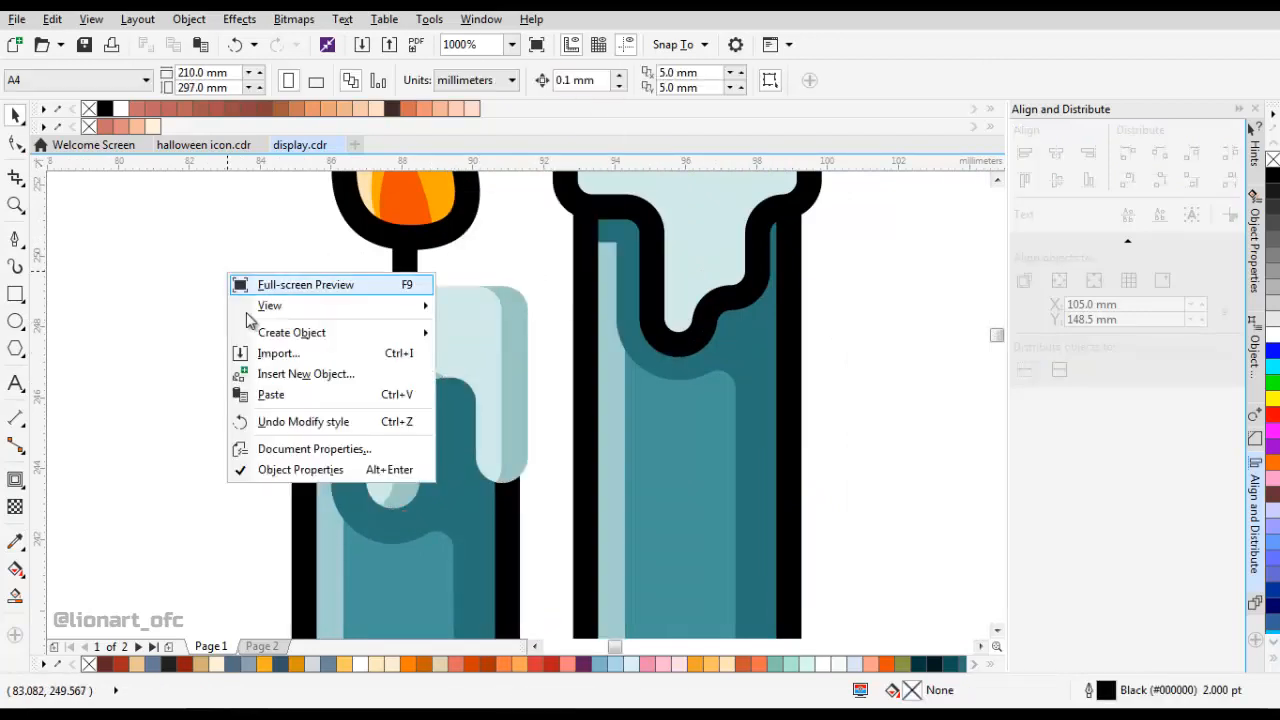
{"action": "left_click", "coordinate": [265, 394]}
{"action": "left_click", "coordinate": [1274, 163]}
Duplicate the right candle's wax cap shifted about 0.9 mm to the left and set the copy's outline width to None.
{"action": "left_click_drag", "start_coordinate": [762, 278], "coordinate": [681, 366]}
{"action": "left_click", "coordinate": [680, 360]}
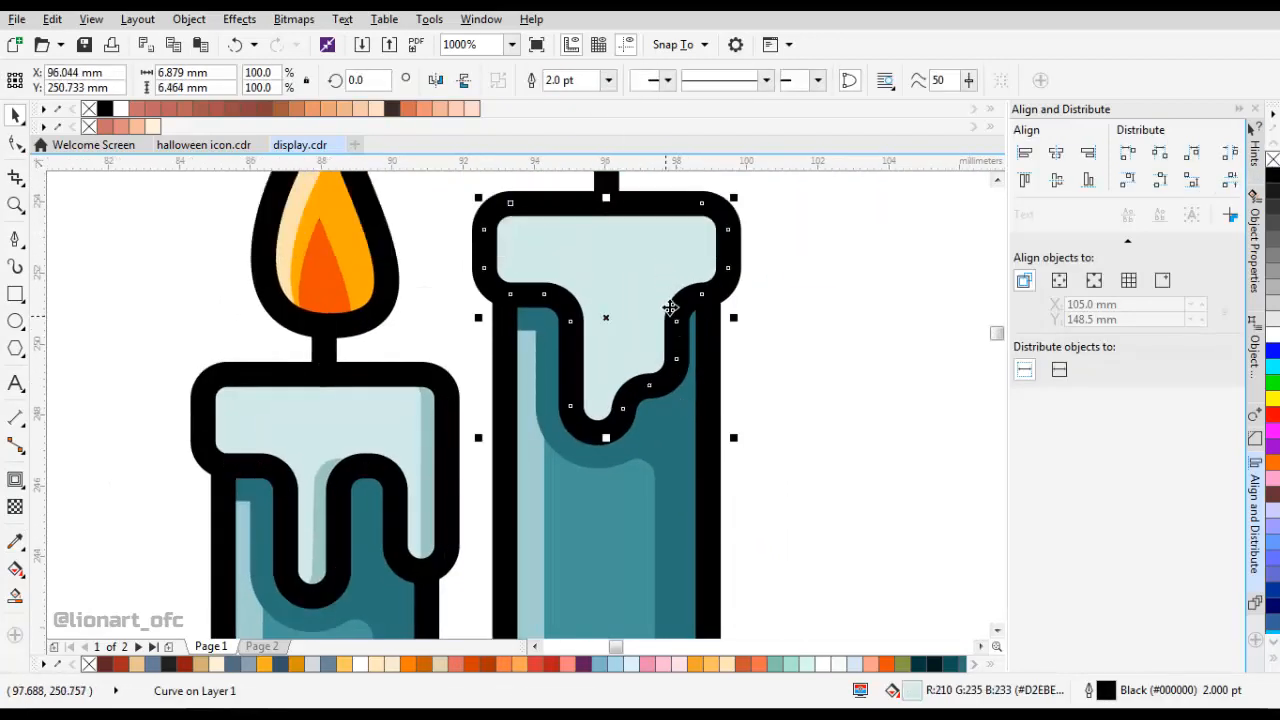
{"action": "mouse_move", "coordinate": [668, 308]}
{"action": "left_mouse_down"}
{"action": "mouse_move", "coordinate": [642, 292]}
{"action": "mouse_move", "coordinate": [664, 312]}
{"action": "left_mouse_up"}
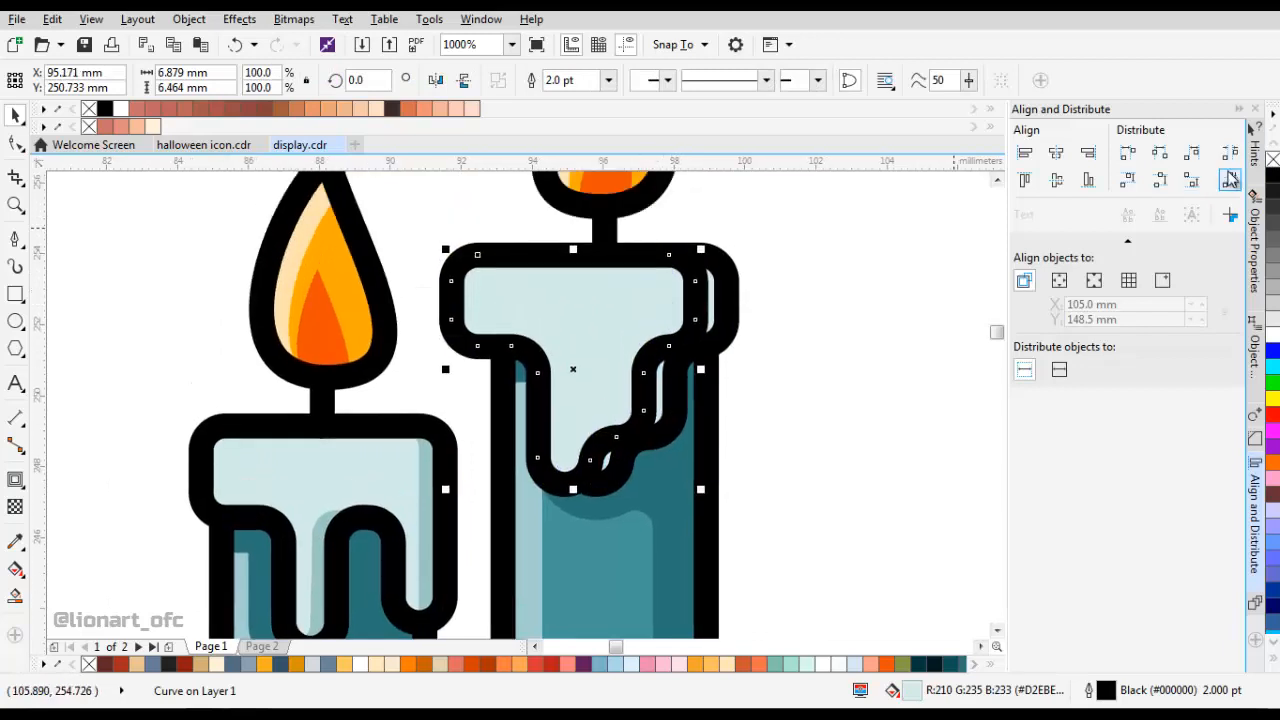
{"action": "left_click", "coordinate": [608, 80]}
{"action": "left_click", "coordinate": [559, 100]}
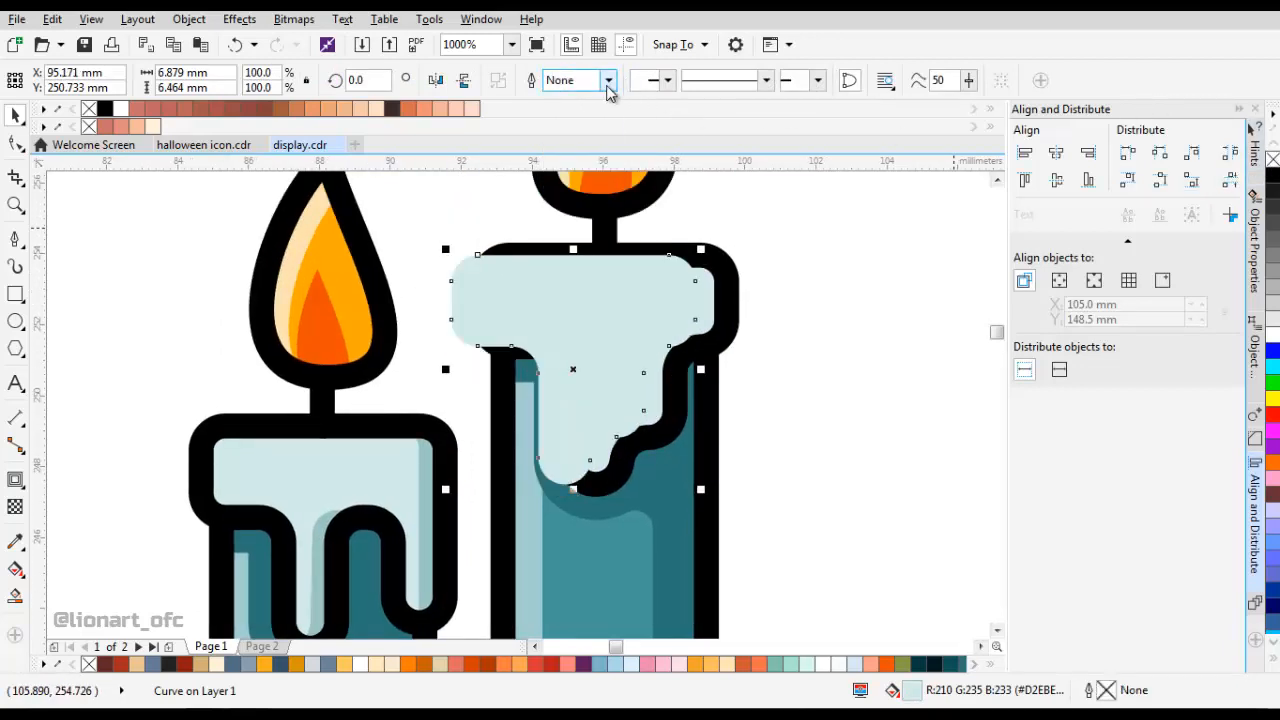
Give the shifted copy of the right candle's wax cap a Hairline outline and no fill.
{"action": "left_click", "coordinate": [608, 82]}
{"action": "left_click", "coordinate": [598, 114]}
{"action": "left_click", "coordinate": [1273, 160]}
Stretch the unfilled cap copy upward to about 7.3 mm high and adjust its nodes along the right side of the drip.
{"action": "left_click_drag", "start_coordinate": [621, 254], "coordinate": [580, 258]}
{"action": "left_click_drag", "start_coordinate": [636, 463], "coordinate": [680, 357]}
{"action": "scroll", "coordinate": [637, 428], "scroll_direction": "up", "scroll_amount": 1}
{"action": "key", "text": "space"}
{"action": "key", "text": "space"}
{"action": "key", "text": "space"}
{"action": "left_click", "coordinate": [678, 362]}
{"action": "scroll", "coordinate": [650, 380], "scroll_direction": "down", "scroll_amount": 1}
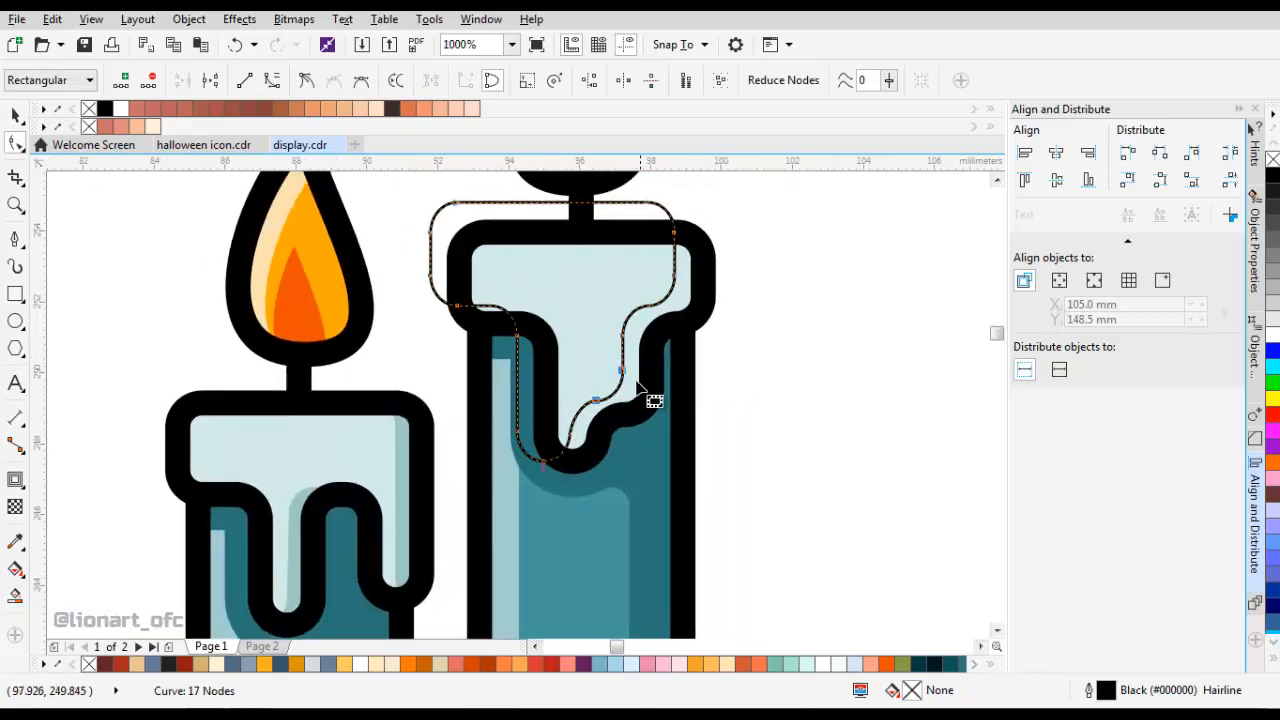
{"action": "key", "text": "space"}
Smart-fill the sliver between the copy's contour and the right edge of the right cap, and delete the guide copy.
{"action": "left_click", "coordinate": [15, 596]}
{"action": "left_click", "coordinate": [690, 281]}
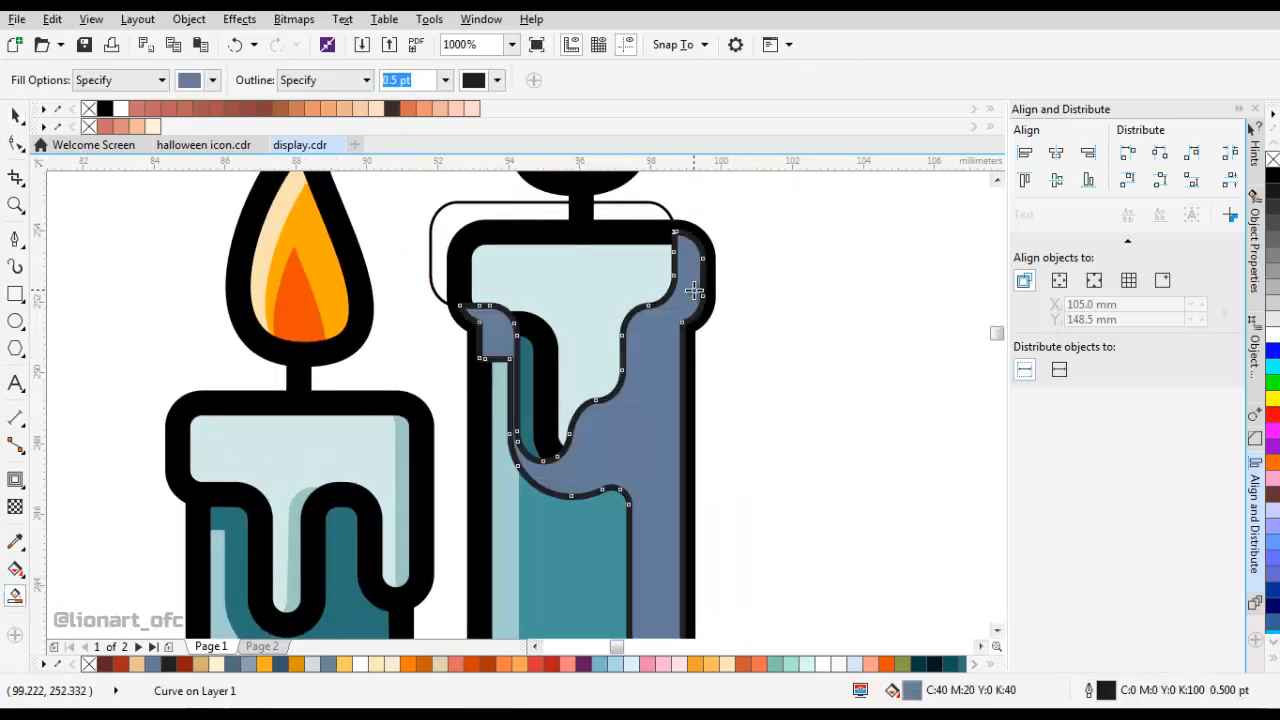
{"action": "key", "text": "ctrl+z"}
{"action": "left_click", "coordinate": [675, 302]}
{"action": "key", "text": "space"}
{"action": "left_click_drag", "start_coordinate": [617, 305], "coordinate": [890, 300]}
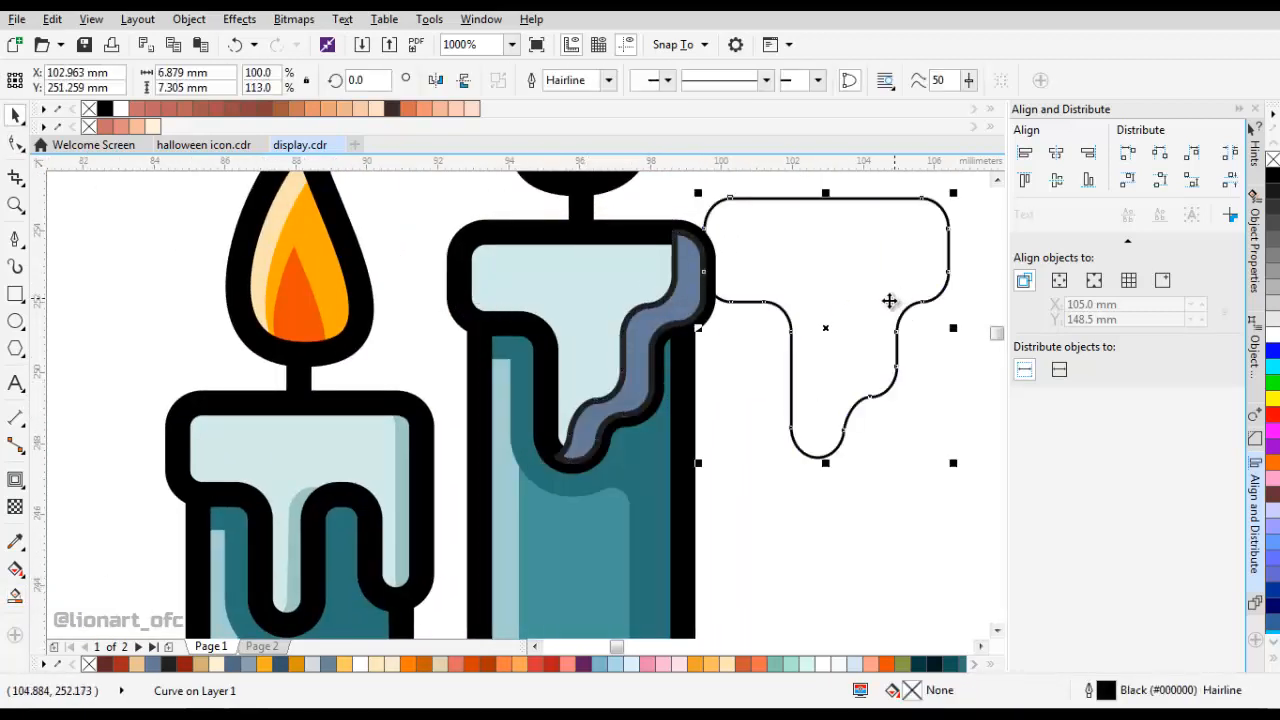
{"action": "key", "text": "Delete"}
Set the new sliver's outline width to None and fill it with the shadow colour sampled from the left cap.
{"action": "left_click", "coordinate": [670, 310]}
{"action": "left_click", "coordinate": [613, 82]}
{"action": "left_click", "coordinate": [606, 99]}
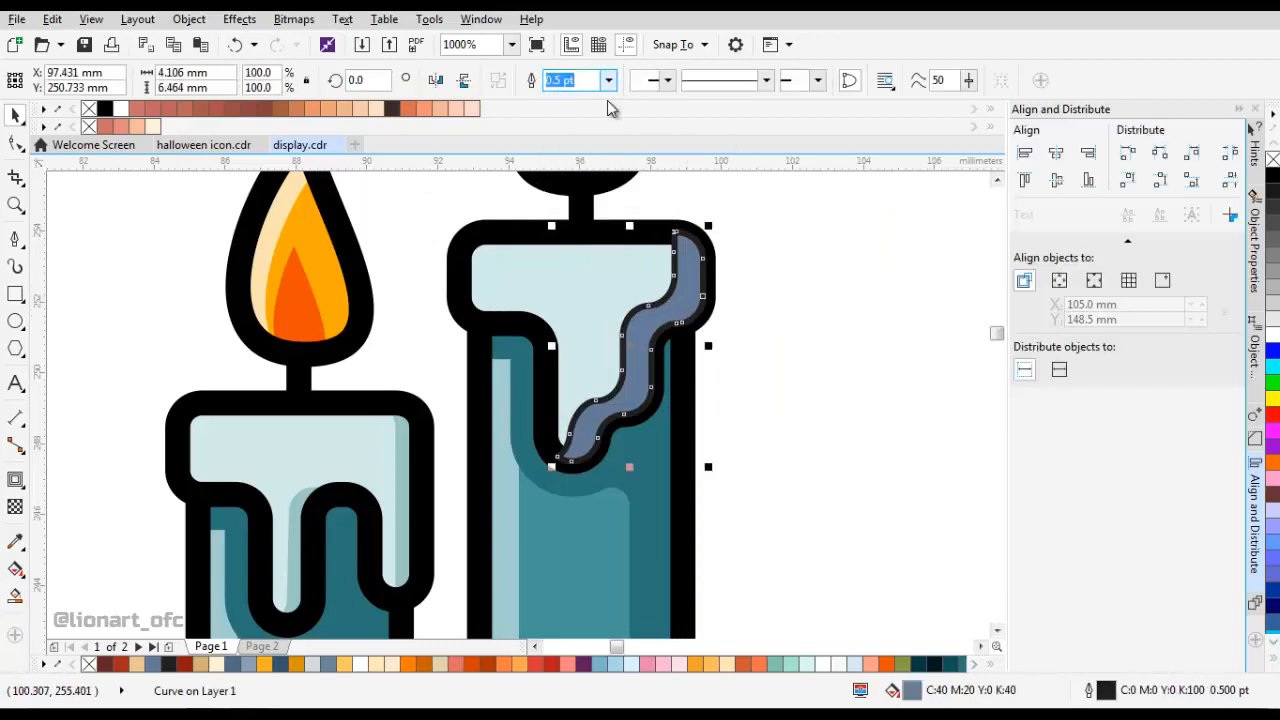
{"action": "left_click", "coordinate": [15, 542]}
{"action": "left_click", "coordinate": [399, 490]}
{"action": "left_click", "coordinate": [643, 359]}
{"action": "key", "text": "space"}
Set the right cap's outline width to None and paste an outlined, unfilled copy of it in place over the shadow.
{"action": "left_click", "coordinate": [605, 320]}
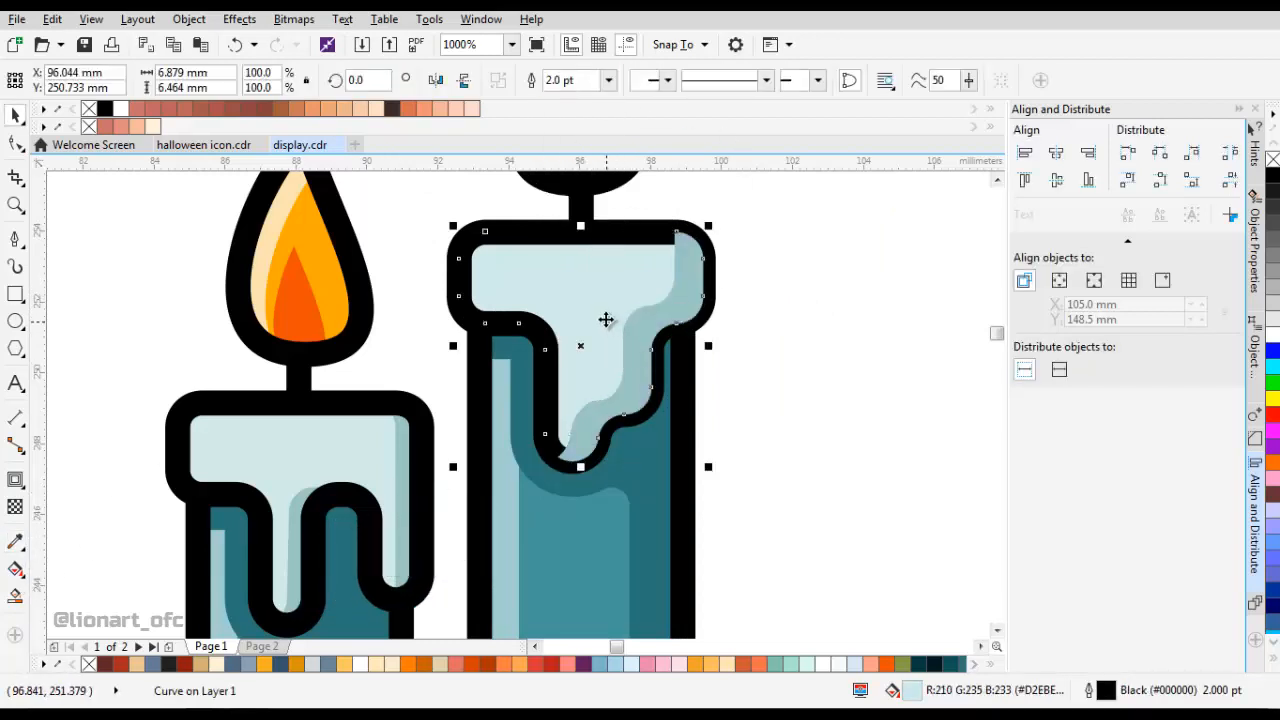
{"action": "right_click", "coordinate": [606, 319]}
{"action": "left_click", "coordinate": [652, 384]}
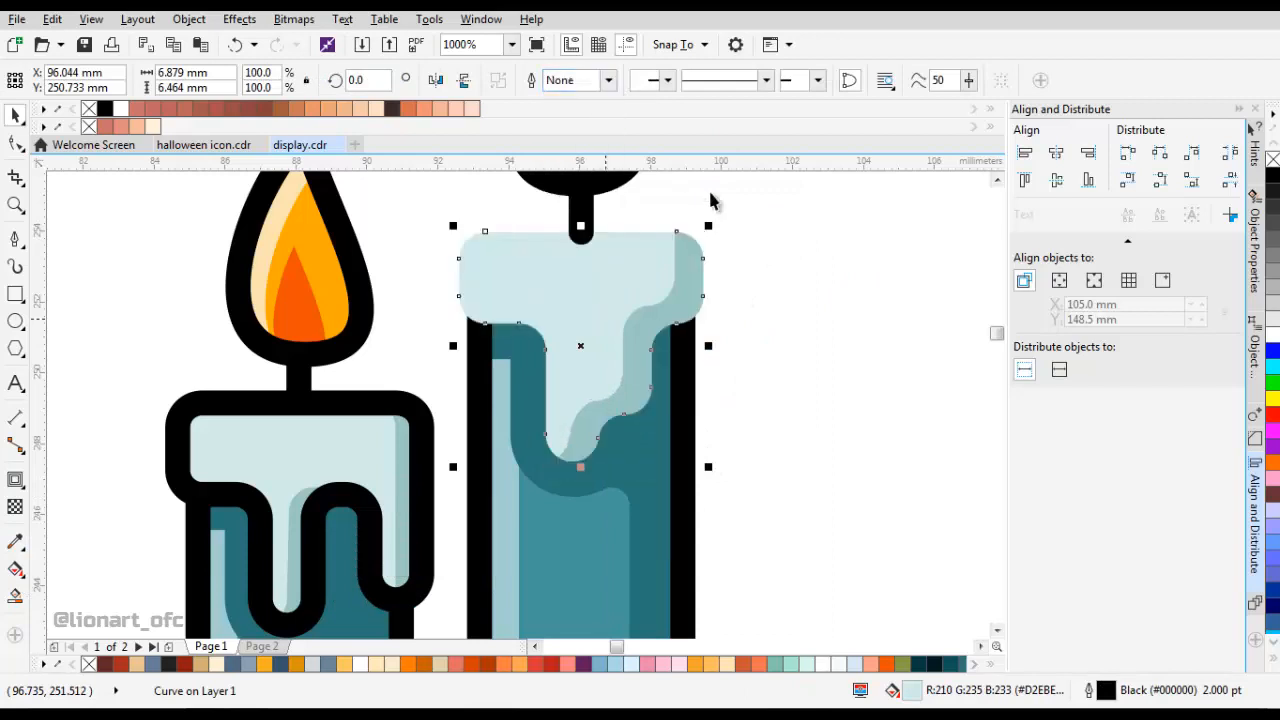
{"action": "right_click", "coordinate": [884, 238]}
{"action": "left_click", "coordinate": [930, 354]}
{"action": "scroll", "coordinate": [778, 280], "scroll_direction": "down", "scroll_amount": 2}
{"action": "left_click", "coordinate": [711, 297]}
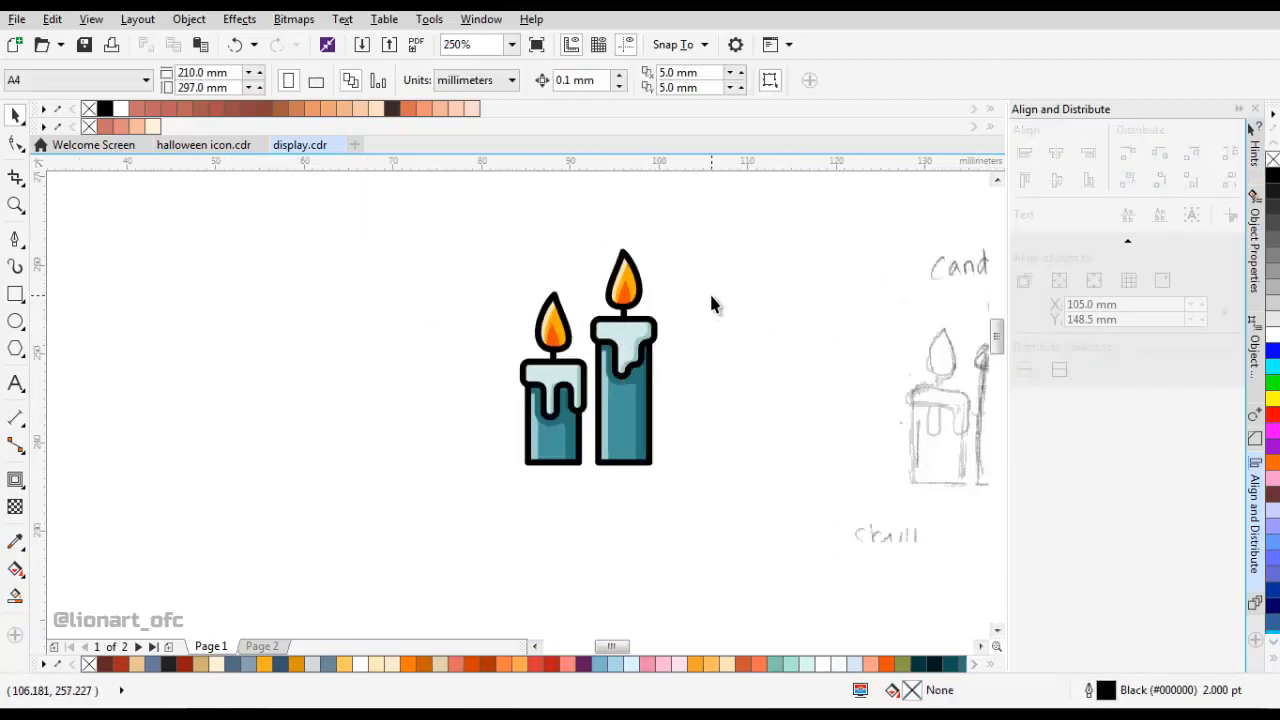
{"action": "scroll", "coordinate": [652, 364], "scroll_direction": "up", "scroll_amount": 1}
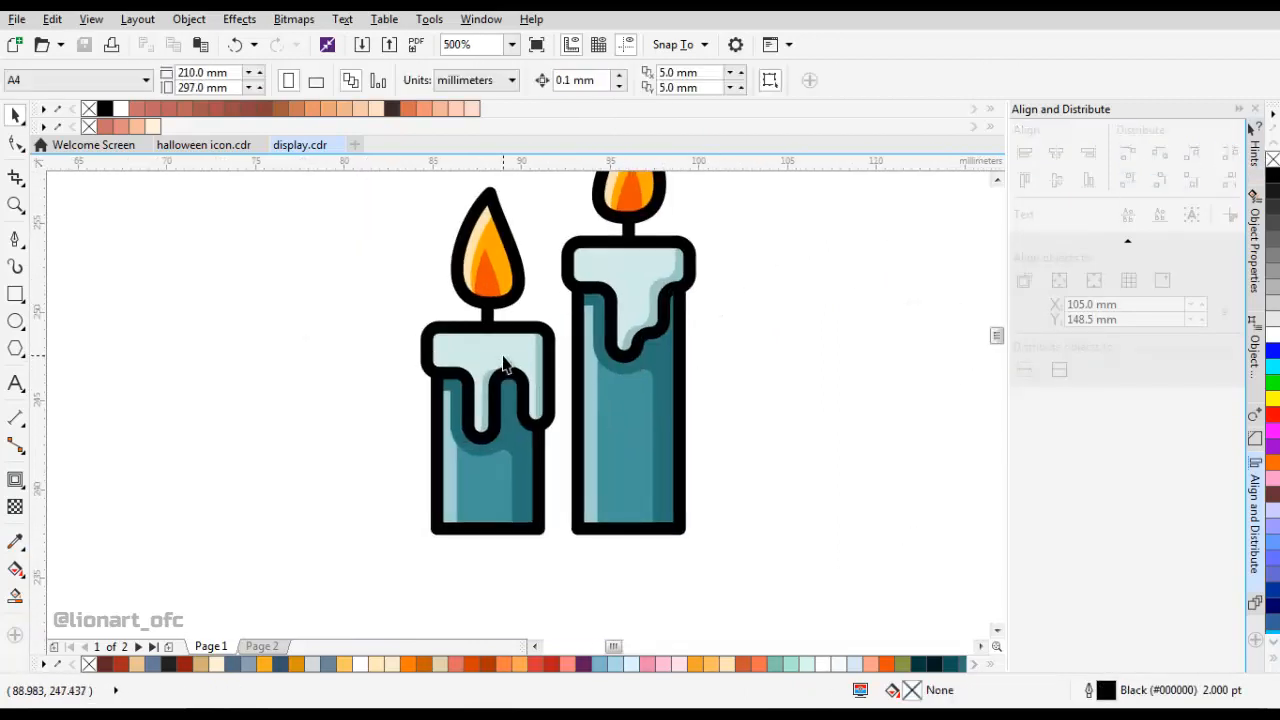
{"action": "scroll", "coordinate": [514, 346], "scroll_direction": "down", "scroll_amount": 1}
Select all parts of both candles and convert them to curves.
{"action": "left_click_drag", "start_coordinate": [608, 443], "coordinate": [289, 215]}
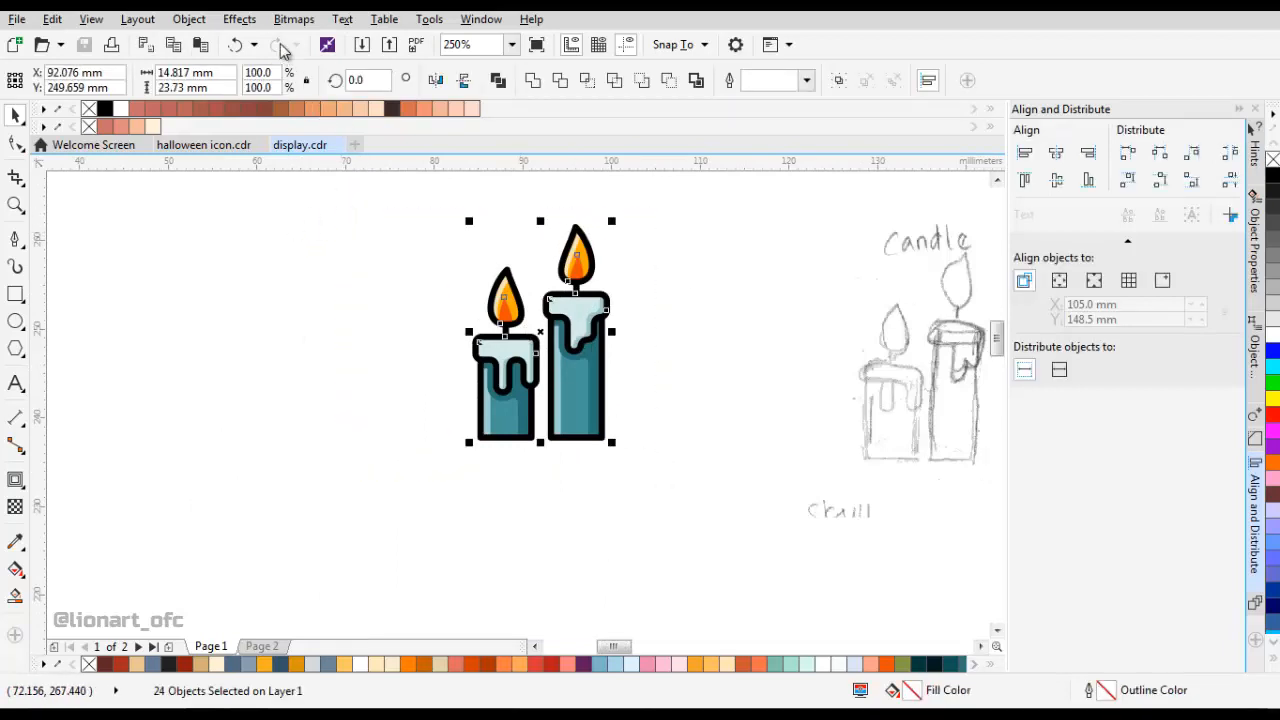
{"action": "left_click", "coordinate": [239, 19]}
{"action": "mouse_move", "coordinate": [190, 20]}
{"action": "left_click", "coordinate": [243, 398]}
{"action": "left_click", "coordinate": [662, 286]}
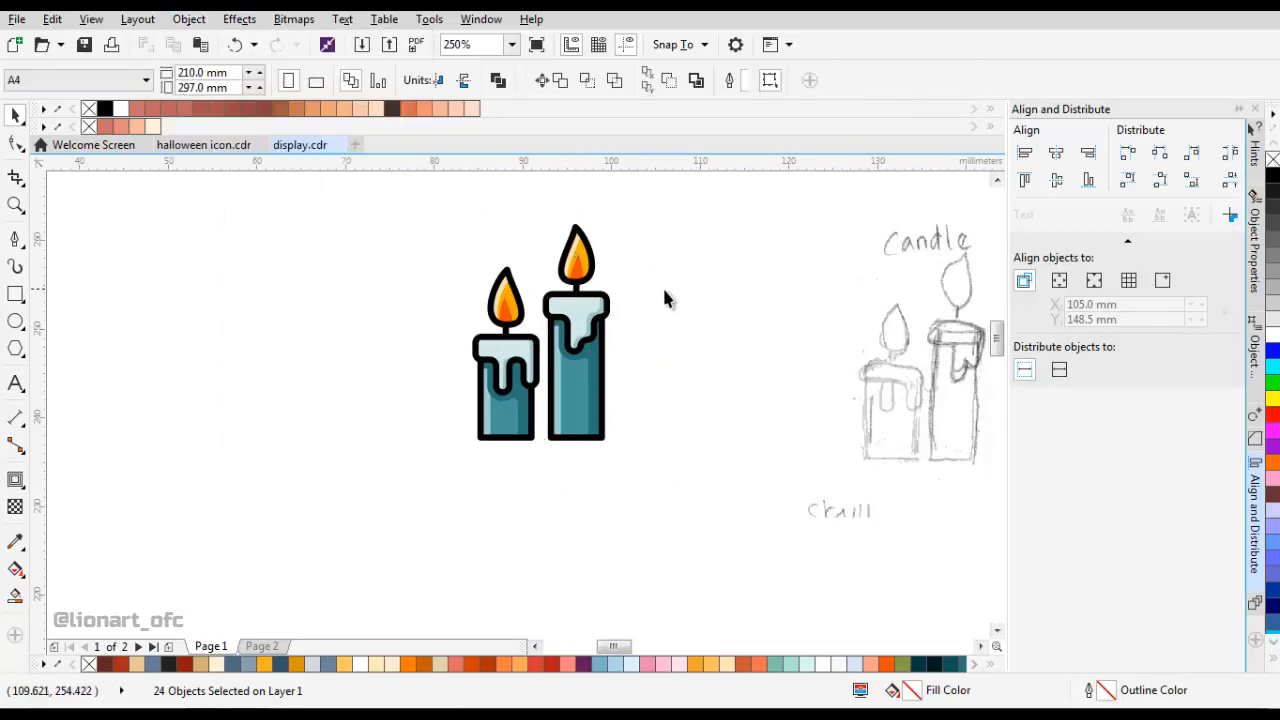
Cut two gaps in the upper-left outline of the left flame, leaving a round dot between them.
{"action": "scroll", "coordinate": [520, 335], "scroll_direction": "up", "scroll_amount": 1}
{"action": "left_click_drag", "start_coordinate": [520, 335], "coordinate": [525, 281]}
{"action": "scroll", "coordinate": [525, 281], "scroll_direction": "up", "scroll_amount": 2}
{"action": "key", "text": "F10"}
{"action": "left_click", "coordinate": [478, 330]}
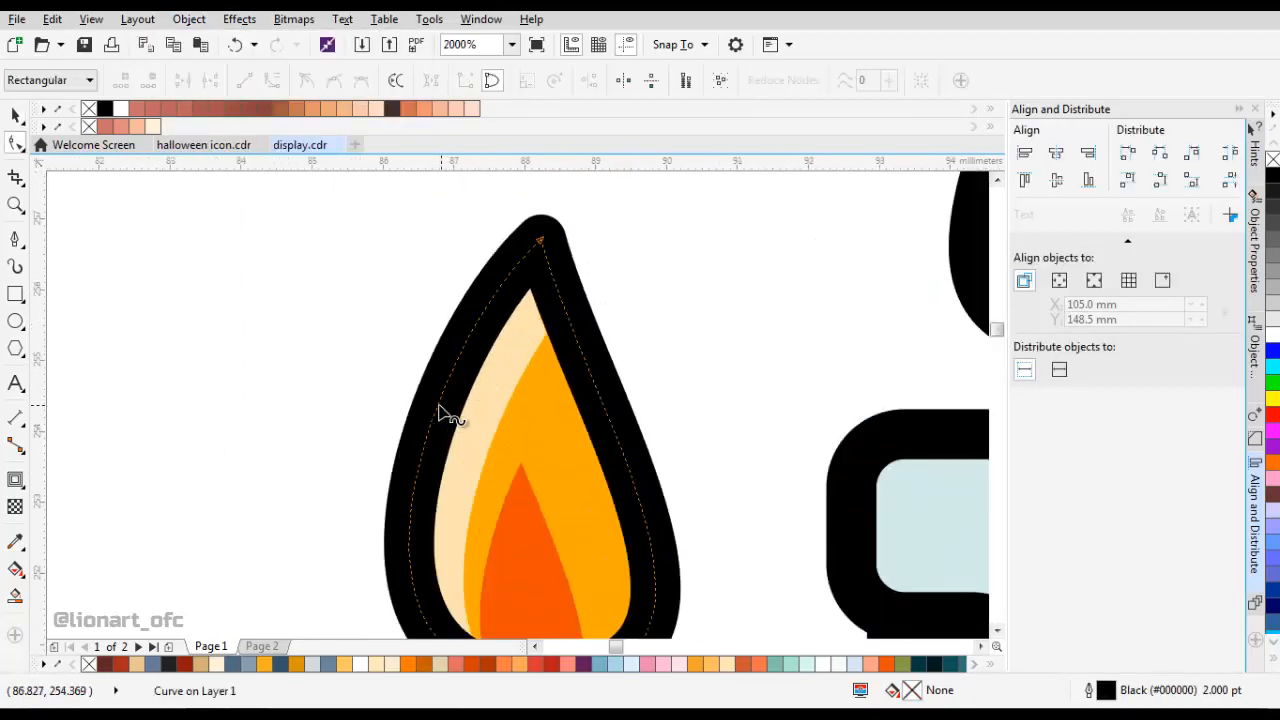
{"action": "left_click", "coordinate": [438, 402]}
{"action": "double_click", "coordinate": [466, 335]}
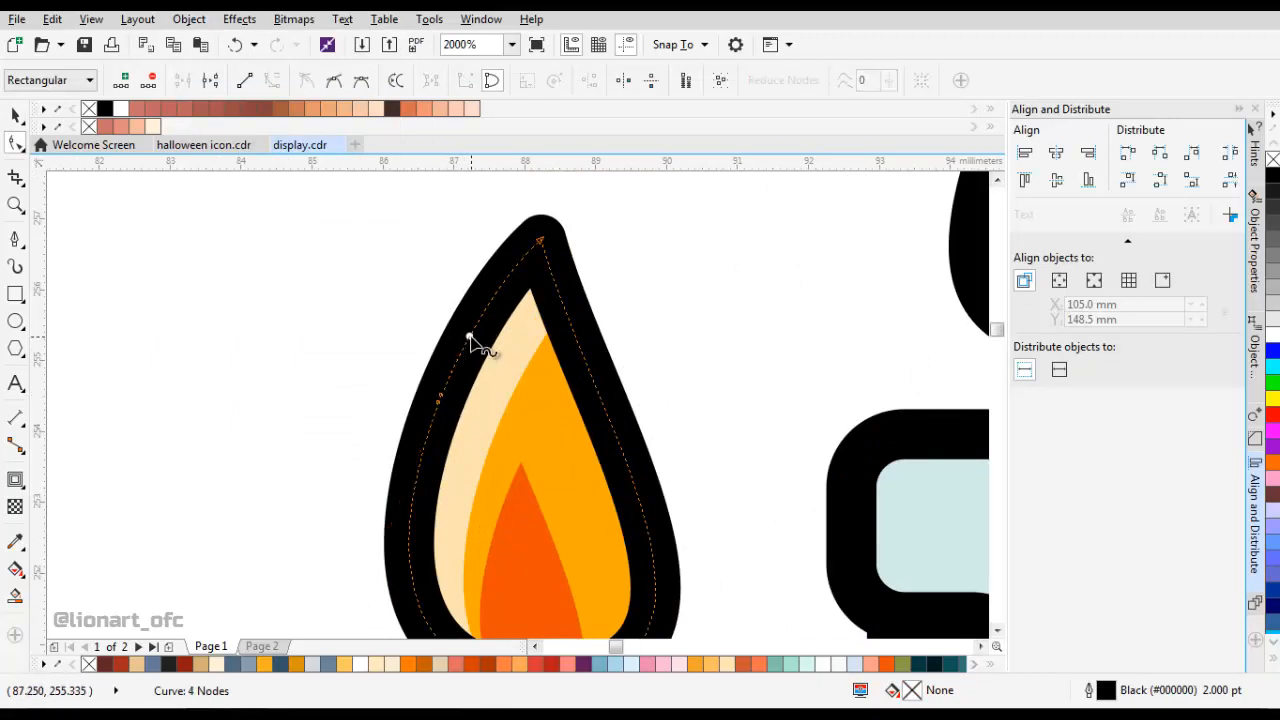
{"action": "key", "text": "Delete"}
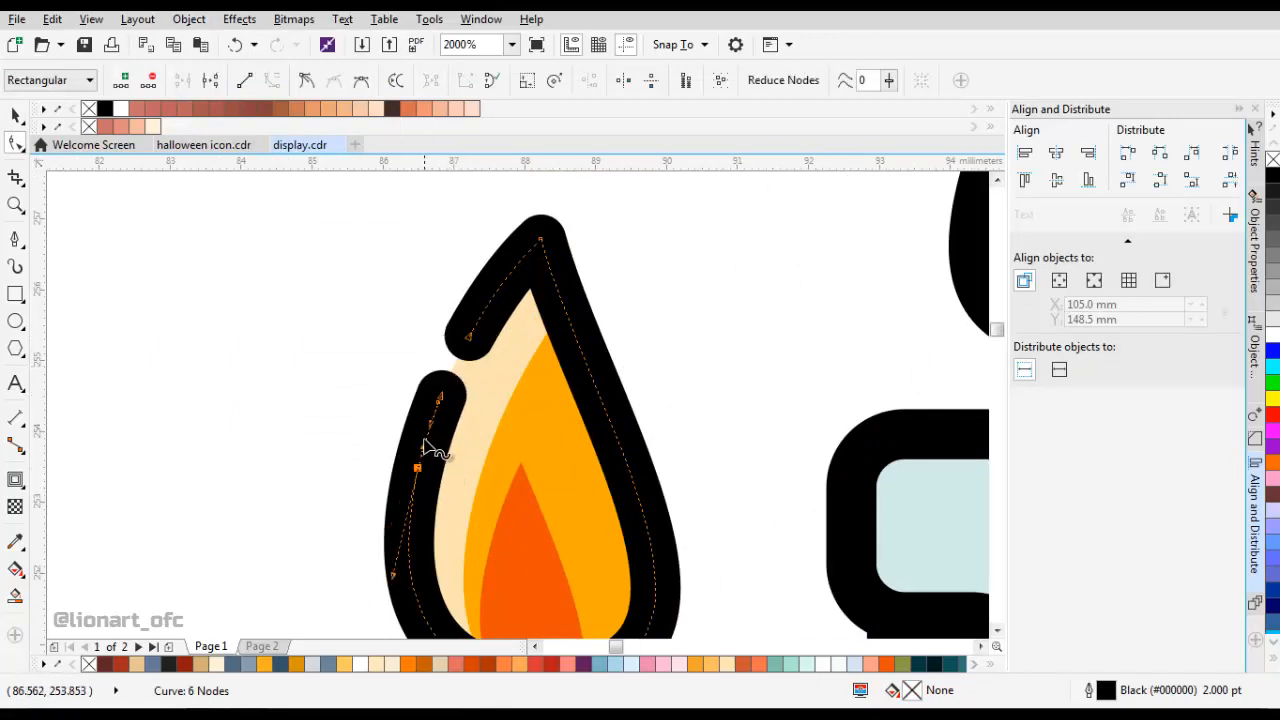
{"action": "scroll", "coordinate": [440, 445], "scroll_direction": "down", "scroll_amount": 5}
Cut two gaps in the upper-left outline of the right flame, leaving a round dot between them.
{"action": "scroll", "coordinate": [594, 408], "scroll_direction": "up", "scroll_amount": 5}
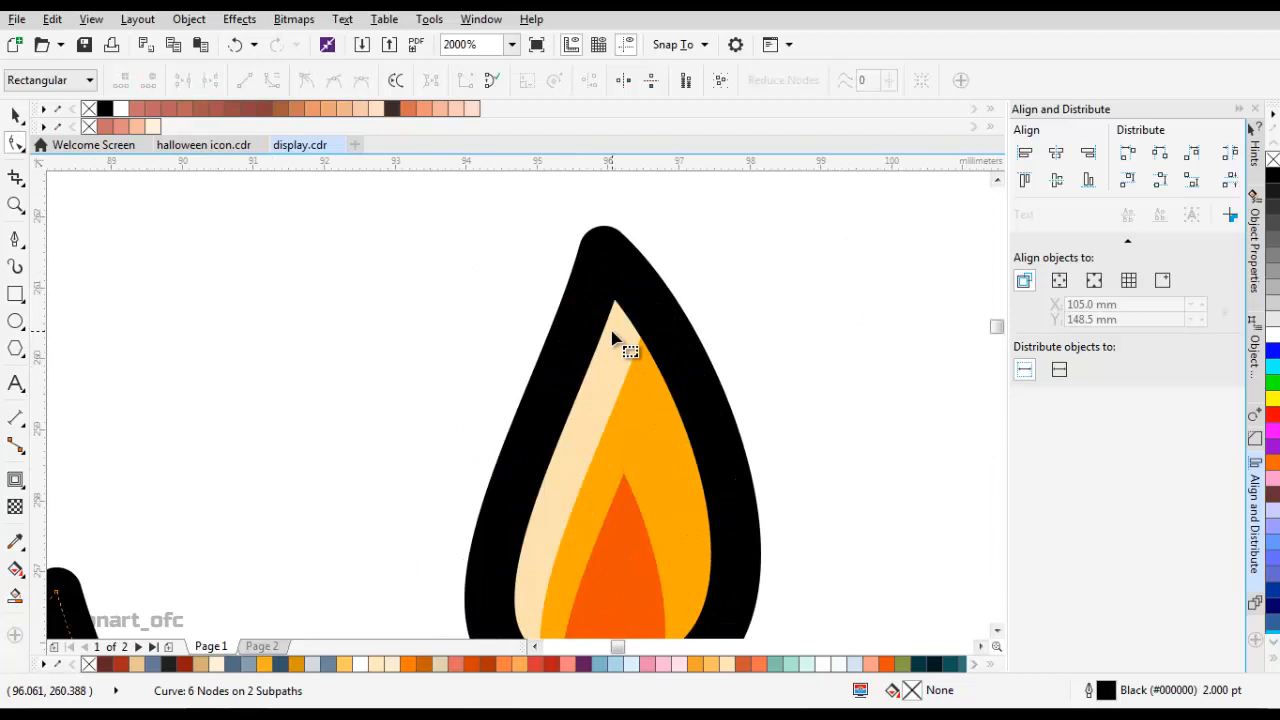
{"action": "double_click", "coordinate": [565, 362]}
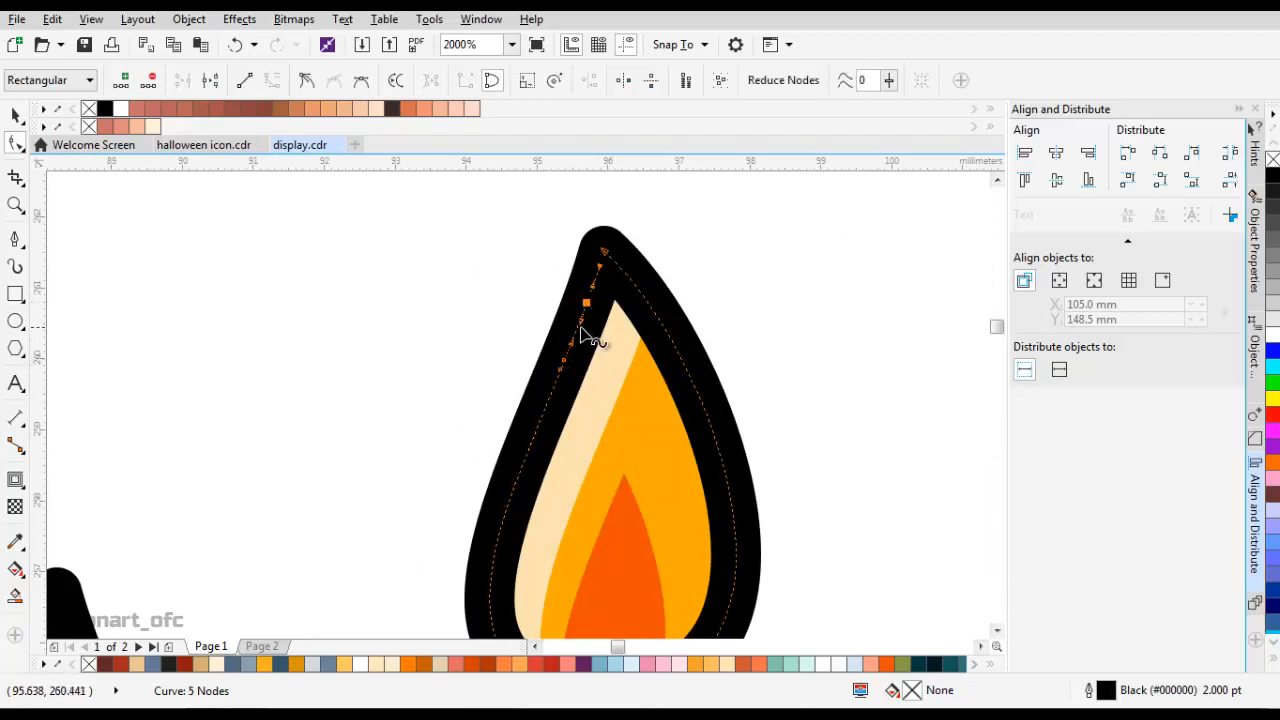
{"action": "left_click", "coordinate": [580, 329]}
{"action": "key", "text": "Delete"}
{"action": "key", "text": "Delete"}
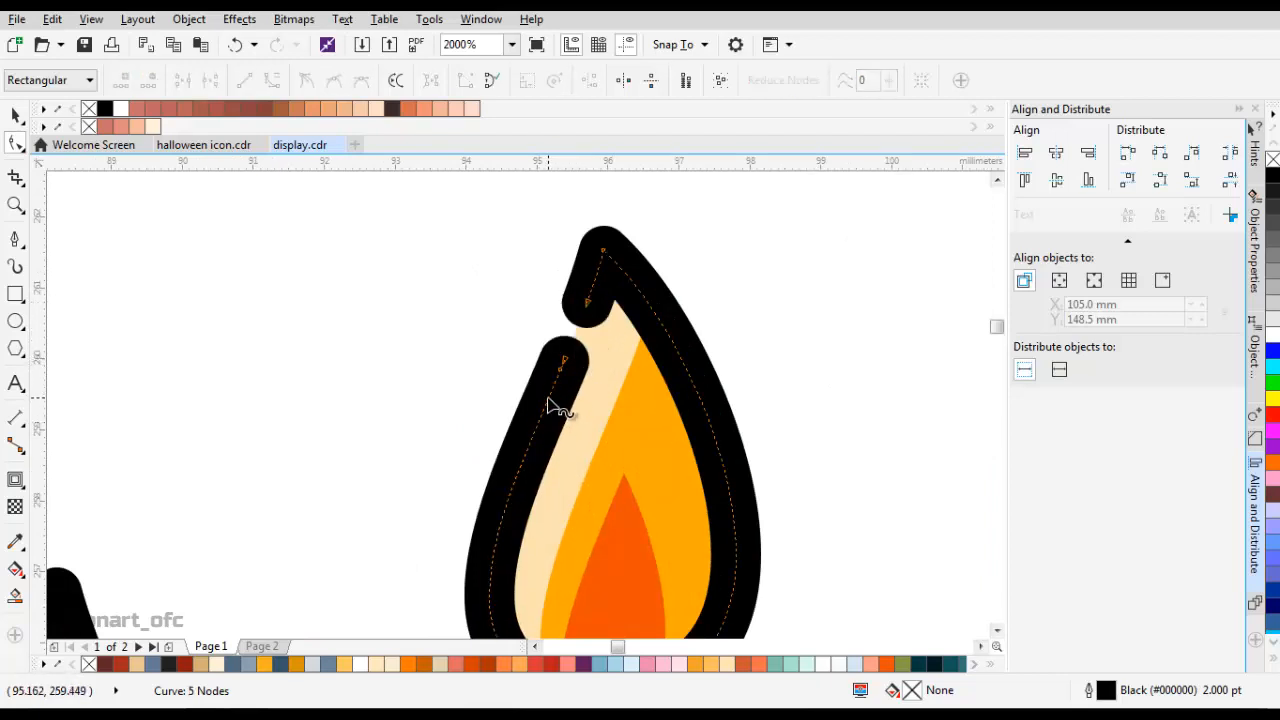
{"action": "double_click", "coordinate": [540, 421]}
{"action": "left_click", "coordinate": [550, 396]}
{"action": "key", "text": "Delete"}
{"action": "scroll", "coordinate": [588, 390], "scroll_direction": "down", "scroll_amount": 2}
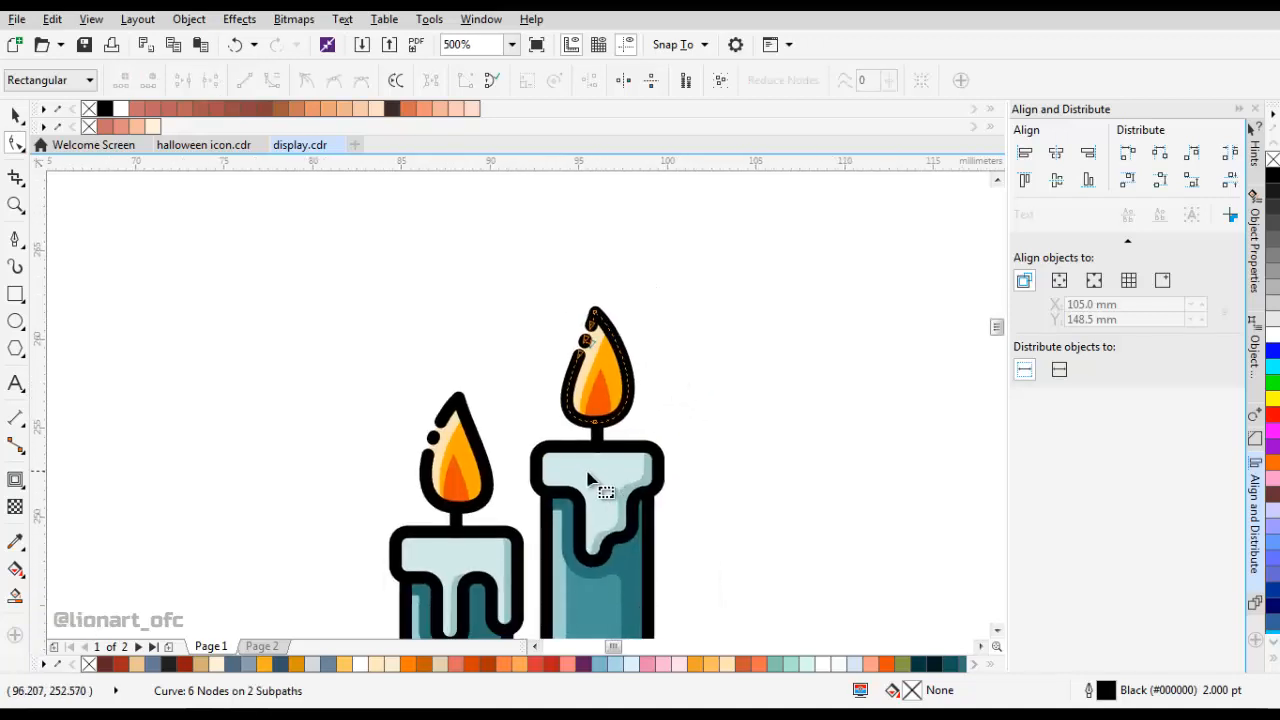
Cut a small gap in the top outline of the right candle's wax cap, just before its right corner.
{"action": "scroll", "coordinate": [566, 476], "scroll_direction": "up", "scroll_amount": 1}
{"action": "left_click", "coordinate": [569, 460]}
{"action": "left_click_drag", "start_coordinate": [585, 458], "coordinate": [596, 392]}
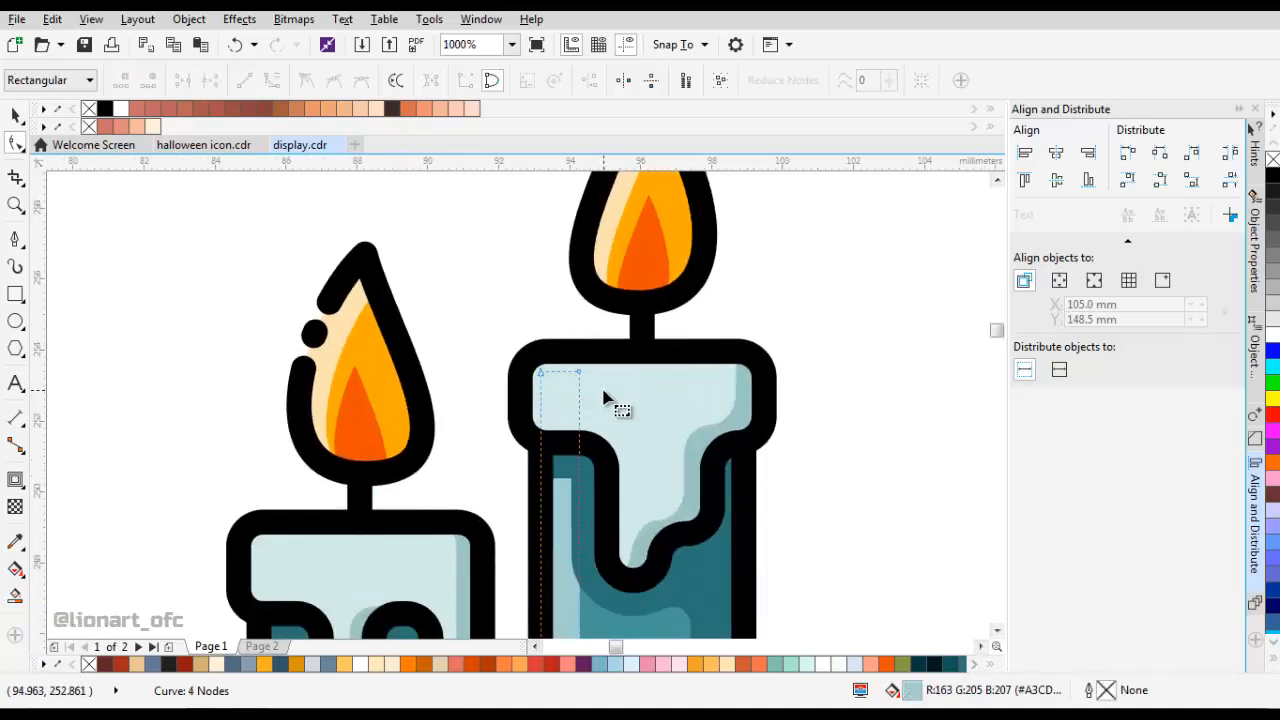
{"action": "left_click", "coordinate": [748, 363]}
{"action": "scroll", "coordinate": [740, 362], "scroll_direction": "up", "scroll_amount": 2}
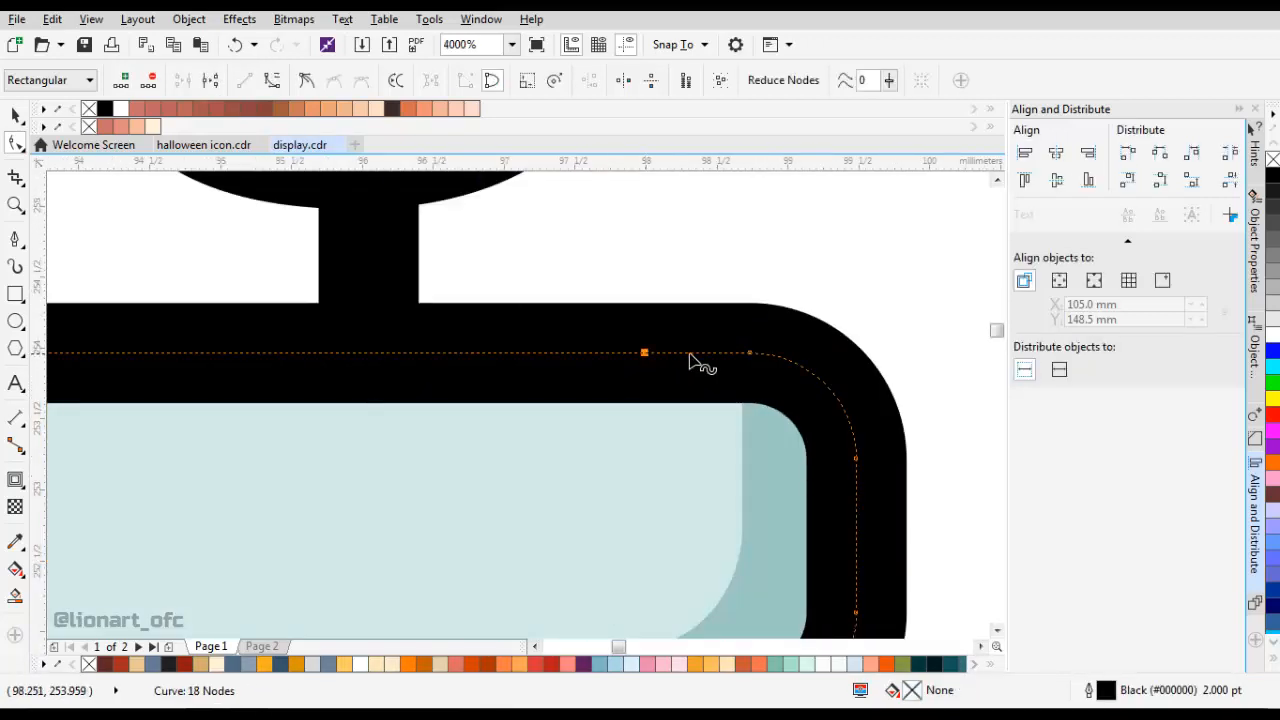
{"action": "key", "text": "Delete"}
{"action": "scroll", "coordinate": [690, 354], "scroll_direction": "down", "scroll_amount": 1}
{"action": "scroll", "coordinate": [678, 352], "scroll_direction": "up", "scroll_amount": 1}
{"action": "left_click_drag", "start_coordinate": [657, 353], "coordinate": [635, 353]}
{"action": "scroll", "coordinate": [645, 370], "scroll_direction": "down", "scroll_amount": 2}
Cut a gap in the right-hand outline of the right candle's body, around mid-height.
{"action": "left_click", "coordinate": [699, 408]}
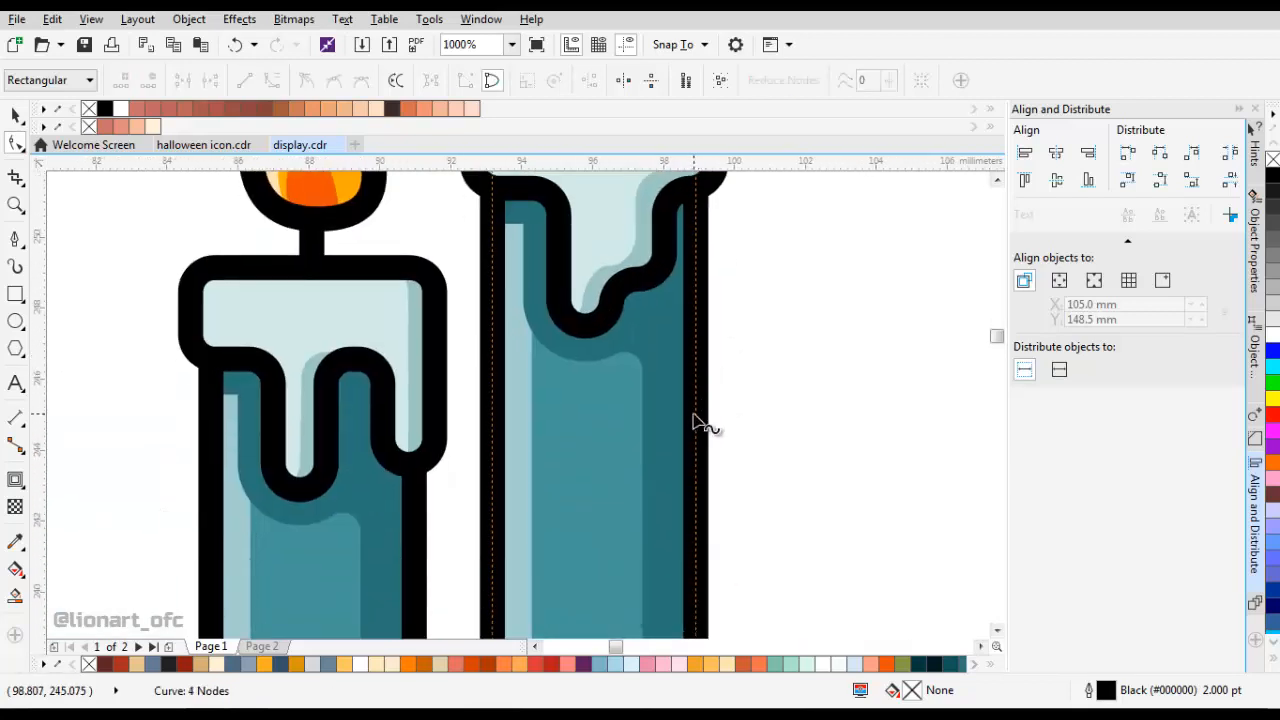
{"action": "key", "text": "Delete"}
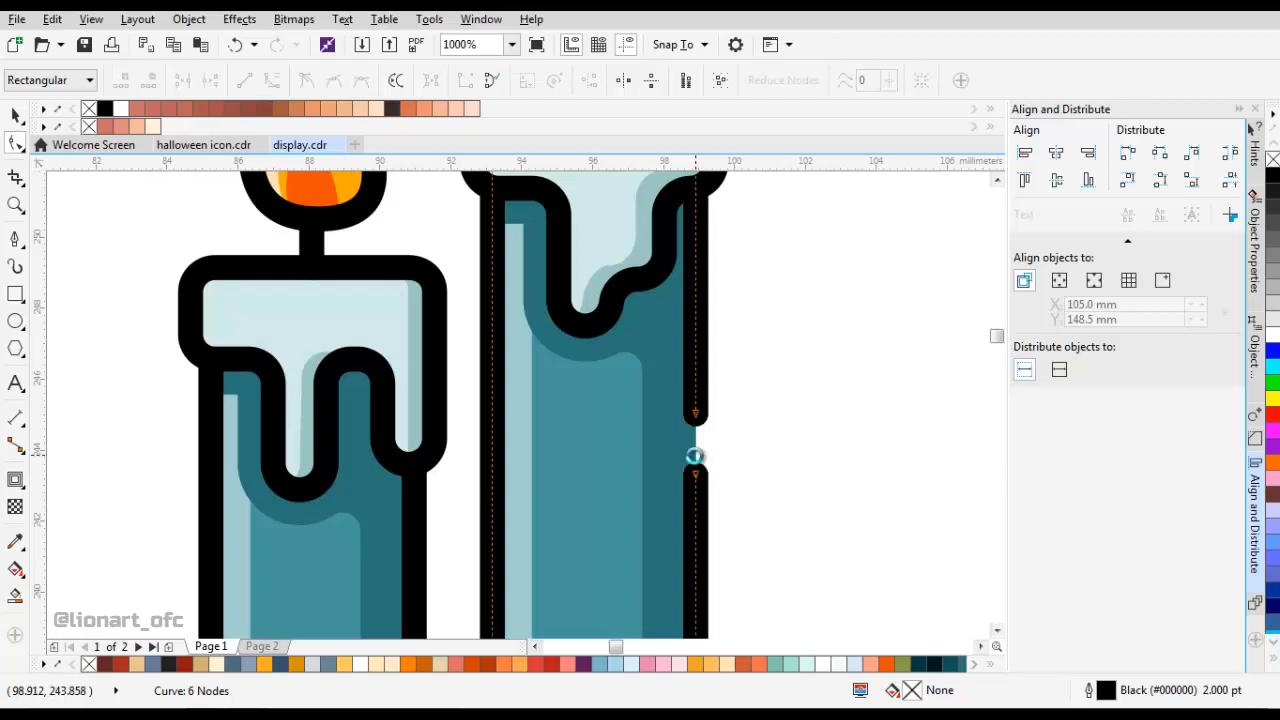
{"action": "scroll", "coordinate": [694, 455], "scroll_direction": "down", "scroll_amount": 2}
{"action": "scroll", "coordinate": [600, 458], "scroll_direction": "up", "scroll_amount": 2}
{"action": "scroll", "coordinate": [631, 407], "scroll_direction": "down", "scroll_amount": 1}
{"action": "scroll", "coordinate": [600, 338], "scroll_direction": "up", "scroll_amount": 2}
Cut a small gap in the left side of the middle drip's outline on the left candle's wax cap.
{"action": "left_click_drag", "start_coordinate": [660, 428], "coordinate": [624, 263]}
{"action": "left_click", "coordinate": [612, 414]}
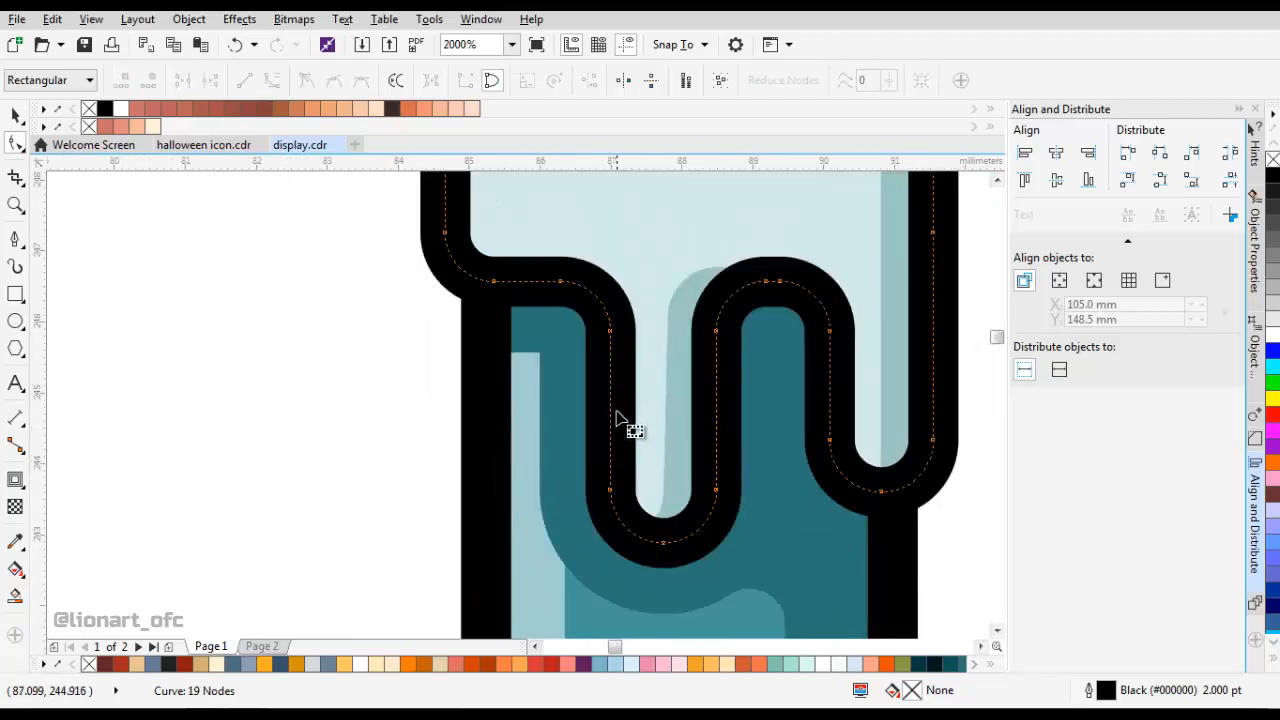
{"action": "double_click", "coordinate": [610, 432]}
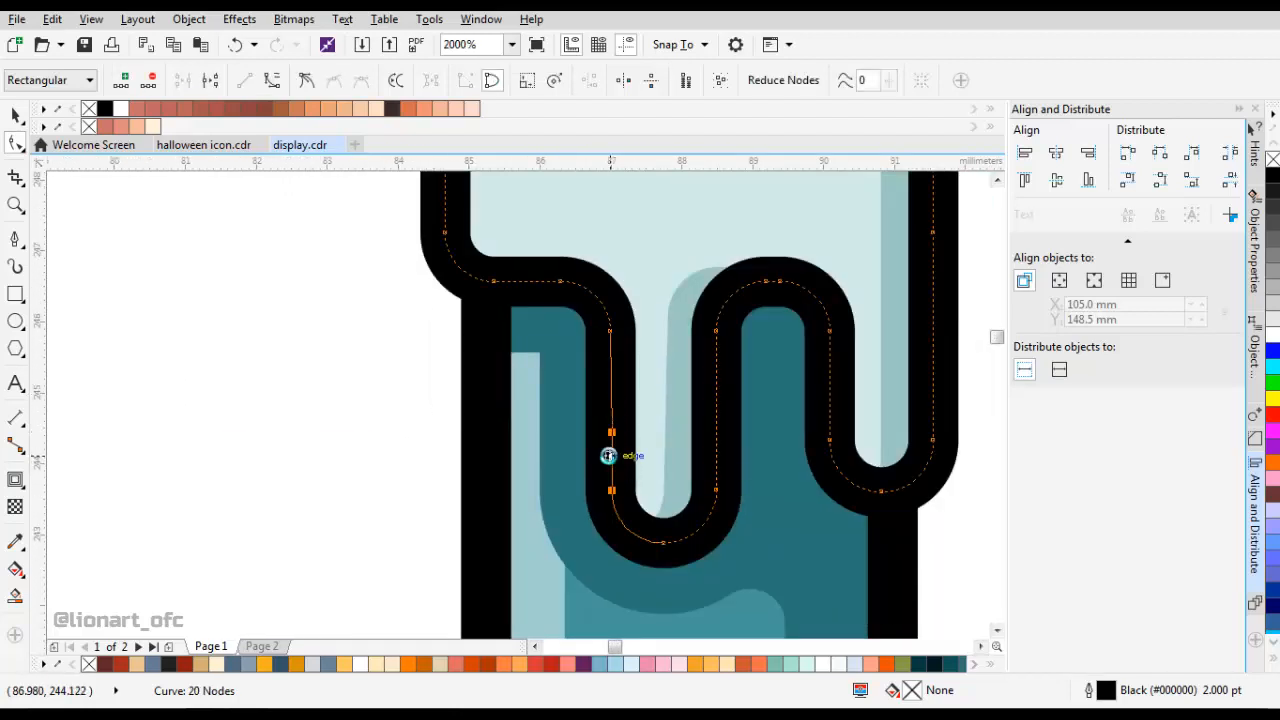
{"action": "scroll", "coordinate": [610, 456], "scroll_direction": "up", "scroll_amount": 1}
{"action": "left_click", "coordinate": [608, 457]}
{"action": "key", "text": "Delete"}
{"action": "scroll", "coordinate": [616, 391], "scroll_direction": "down", "scroll_amount": 3}
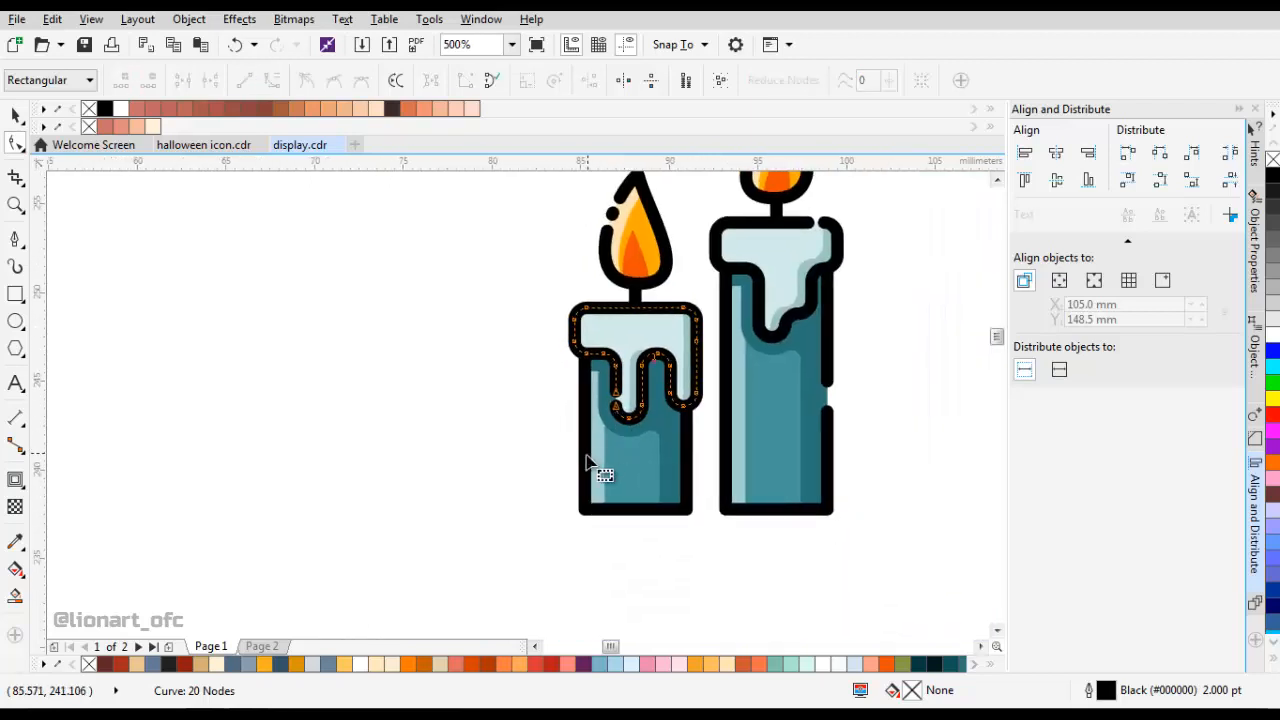
Cut two gaps in the left-hand outline of the left candle's body, leaving a round dot between them.
{"action": "left_click", "coordinate": [588, 460]}
{"action": "scroll", "coordinate": [588, 460], "scroll_direction": "up", "scroll_amount": 1}
{"action": "double_click", "coordinate": [590, 453]}
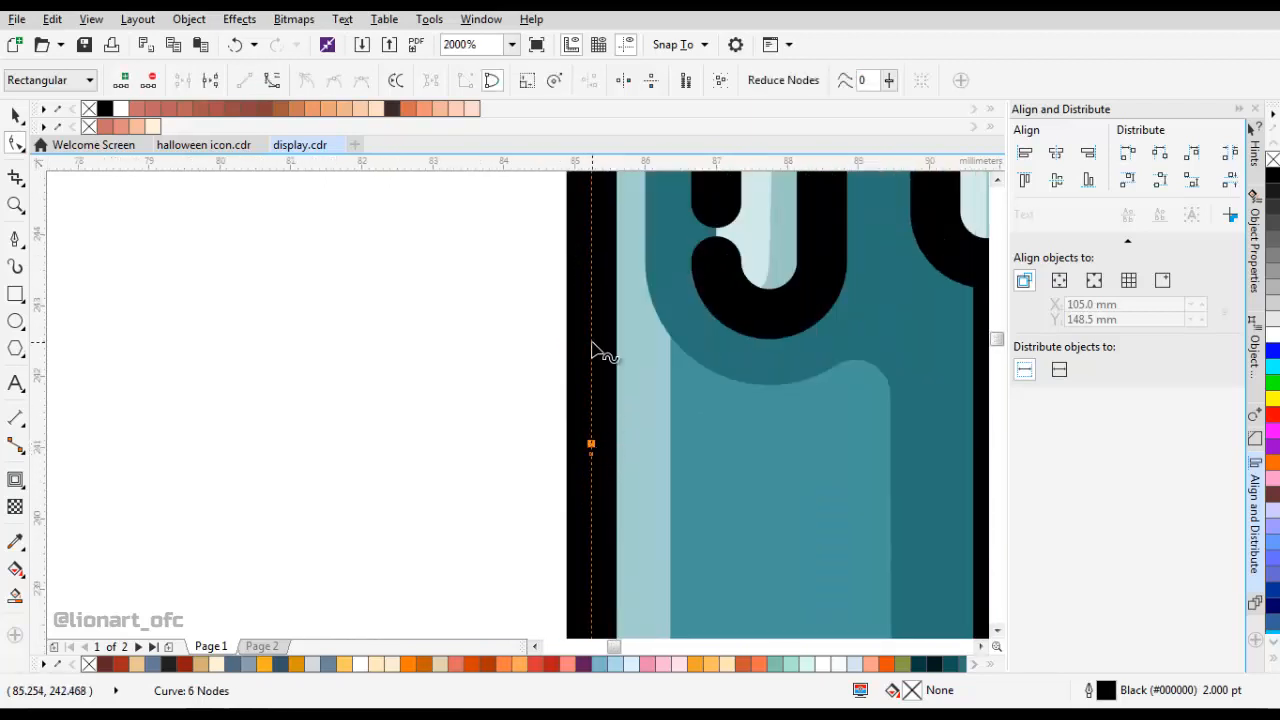
{"action": "left_click", "coordinate": [591, 383]}
{"action": "key", "text": "Delete"}
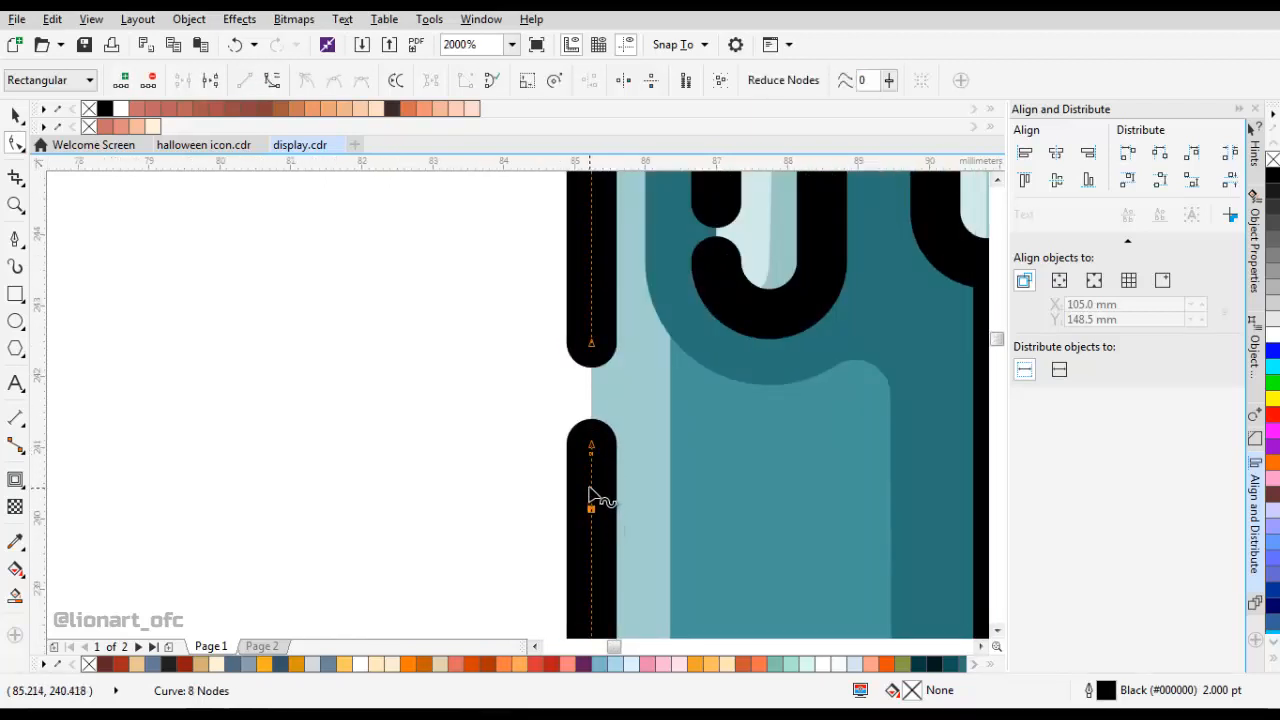
{"action": "left_click_drag", "start_coordinate": [591, 346], "coordinate": [593, 373]}
{"action": "key", "text": "space"}
{"action": "scroll", "coordinate": [559, 376], "scroll_direction": "down", "scroll_amount": 2}
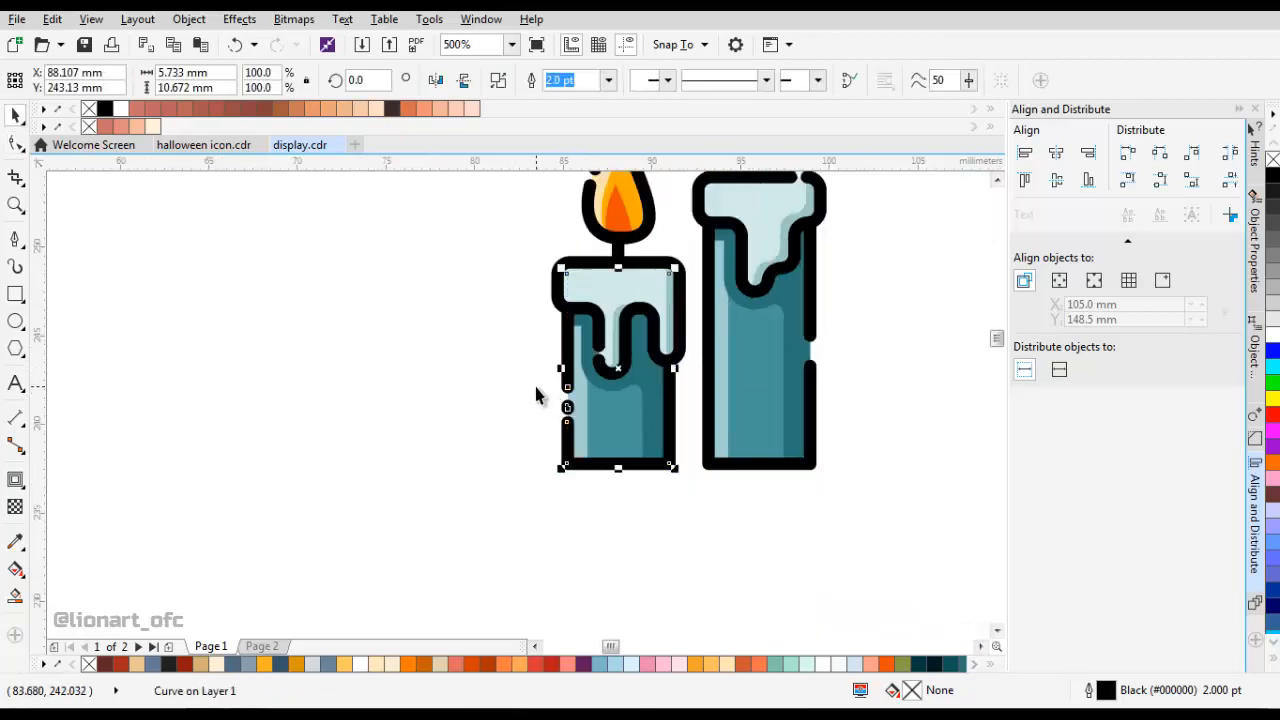
Widen the gap in the left cap's drip outline by moving its upper end node upward.
{"action": "left_click", "coordinate": [534, 383]}
{"action": "scroll", "coordinate": [534, 383], "scroll_direction": "down", "scroll_amount": 1}
{"action": "scroll", "coordinate": [579, 364], "scroll_direction": "up", "scroll_amount": 4}
{"action": "left_click", "coordinate": [497, 352]}
{"action": "key", "text": "space"}
{"action": "left_click_drag", "start_coordinate": [456, 469], "coordinate": [457, 445]}
{"action": "scroll", "coordinate": [515, 444], "scroll_direction": "down", "scroll_amount": 4}
{"action": "scroll", "coordinate": [560, 392], "scroll_direction": "up", "scroll_amount": 2}
{"action": "scroll", "coordinate": [627, 365], "scroll_direction": "down", "scroll_amount": 1}
{"action": "key", "text": "space"}
{"action": "left_click", "coordinate": [784, 386]}
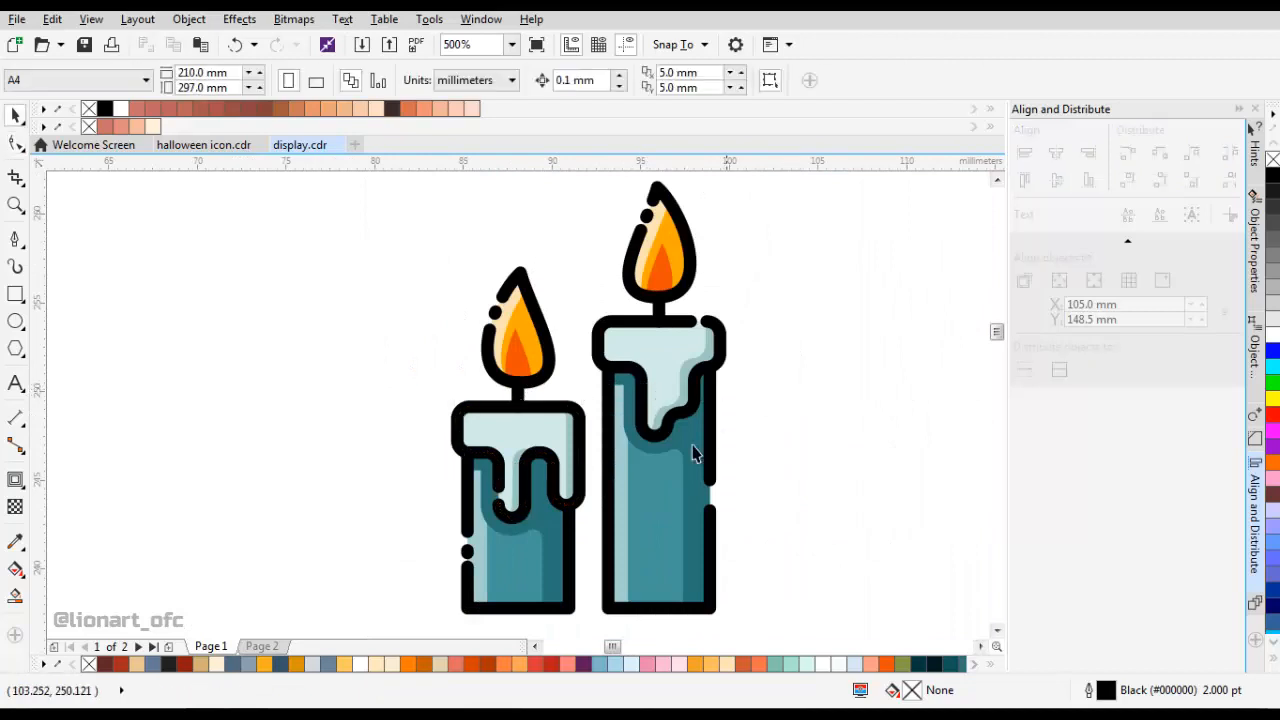
Open a gap in the right-hand outline of the left candle's body, directly below the wax cap's right drip.
{"action": "scroll", "coordinate": [685, 370], "scroll_direction": "down", "scroll_amount": 1}
{"action": "scroll", "coordinate": [652, 411], "scroll_direction": "up", "scroll_amount": 1}
{"action": "left_click", "coordinate": [592, 430]}
{"action": "key", "text": "space"}
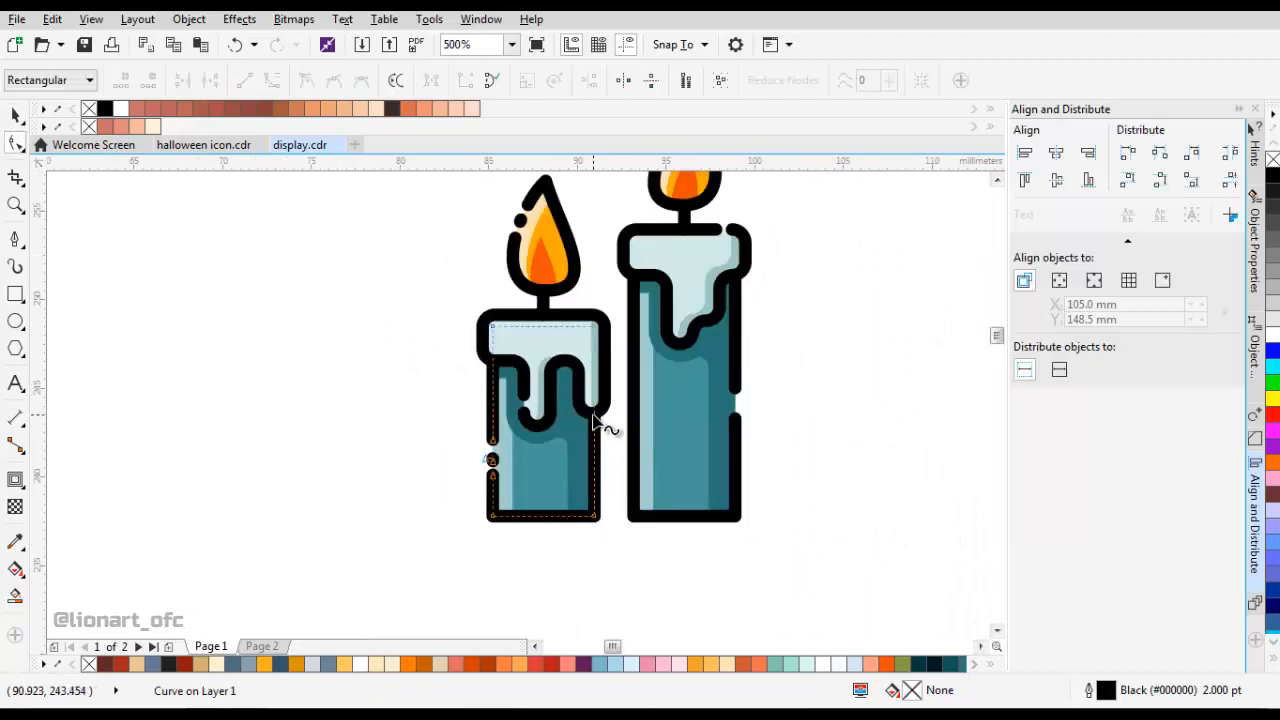
{"action": "scroll", "coordinate": [600, 423], "scroll_direction": "up", "scroll_amount": 1}
{"action": "left_click", "coordinate": [595, 413]}
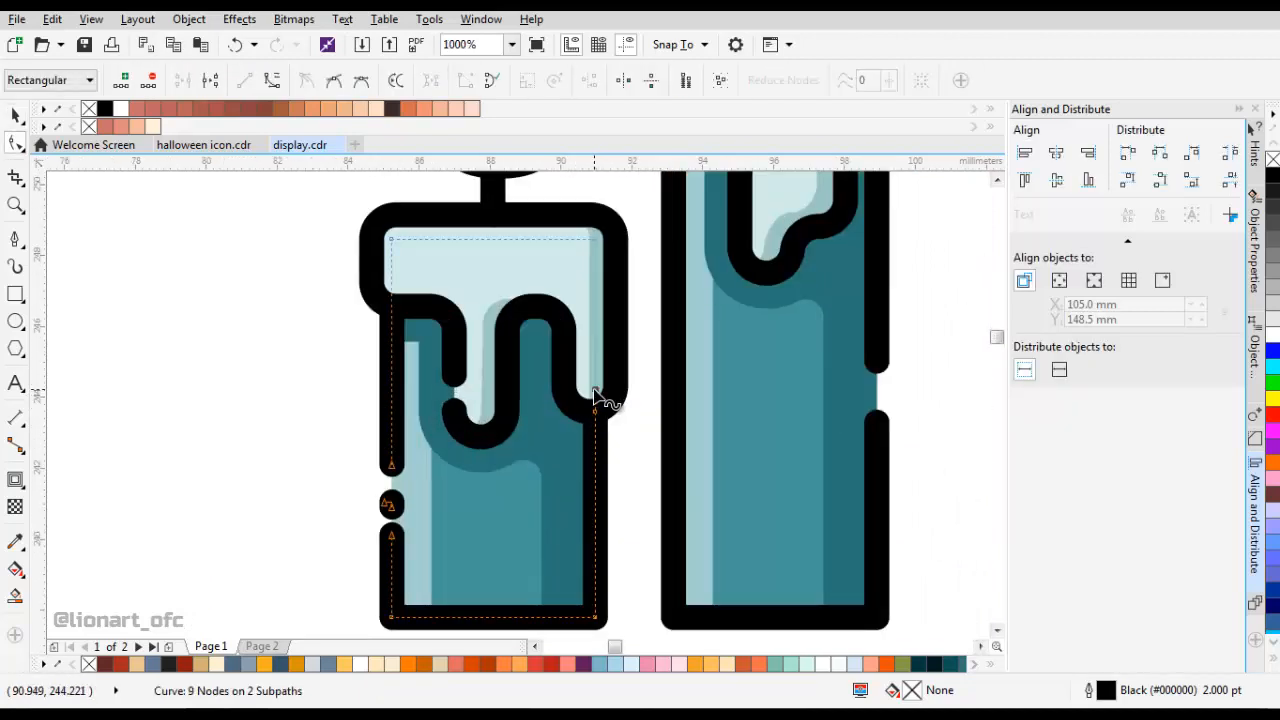
{"action": "left_click_drag", "start_coordinate": [596, 411], "coordinate": [596, 452]}
{"action": "key", "text": "space"}
{"action": "scroll", "coordinate": [625, 450], "scroll_direction": "down", "scroll_amount": 3}
{"action": "left_click", "coordinate": [696, 458]}
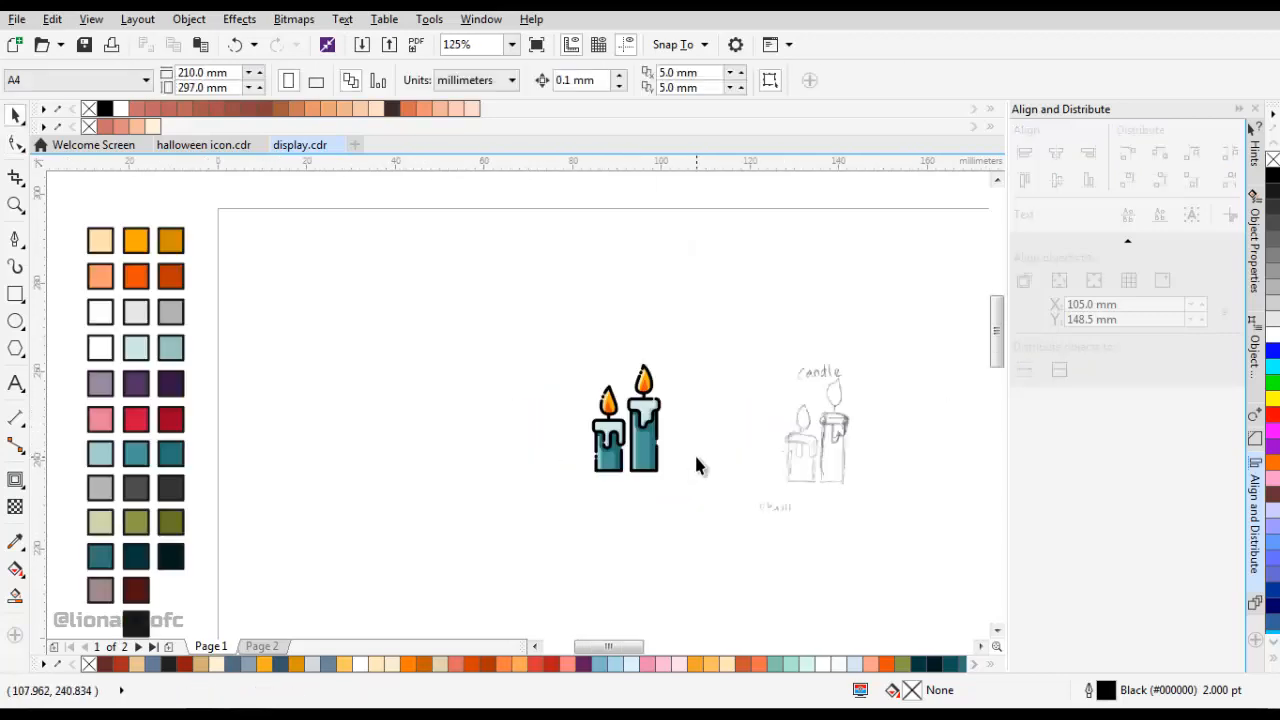
Select the finished candle icon and move it to the left.
{"action": "left_click", "coordinate": [623, 430]}
{"action": "scroll", "coordinate": [623, 430], "scroll_direction": "up", "scroll_amount": 2}
{"action": "left_click_drag", "start_coordinate": [671, 429], "coordinate": [486, 423]}
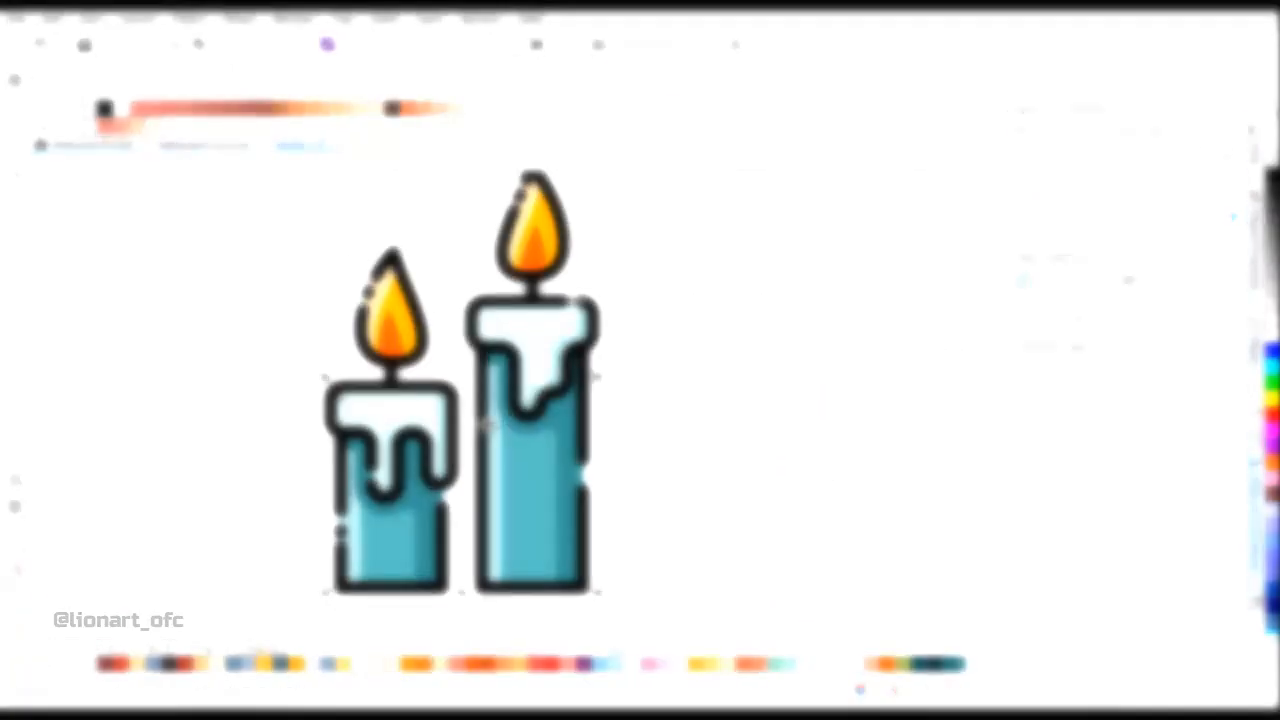